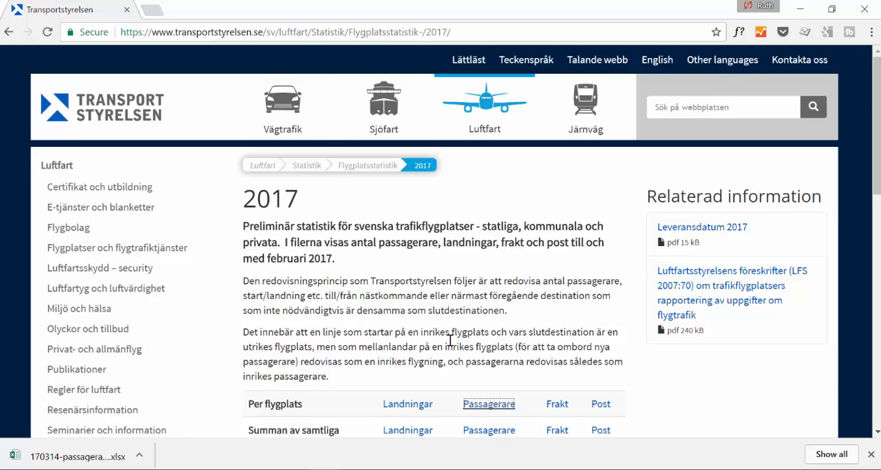
# Download the 2017 per-airport passenger (Passagerare) Excel file from the Transportstyrelsen statistics page
pyautogui.scroll(-3, 427, 338)
pyautogui.click(122, 376)
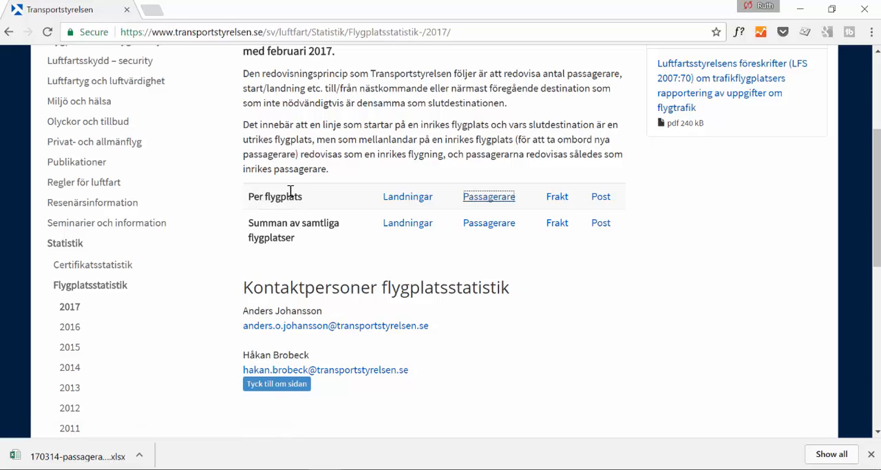
pyautogui.click(490, 201)
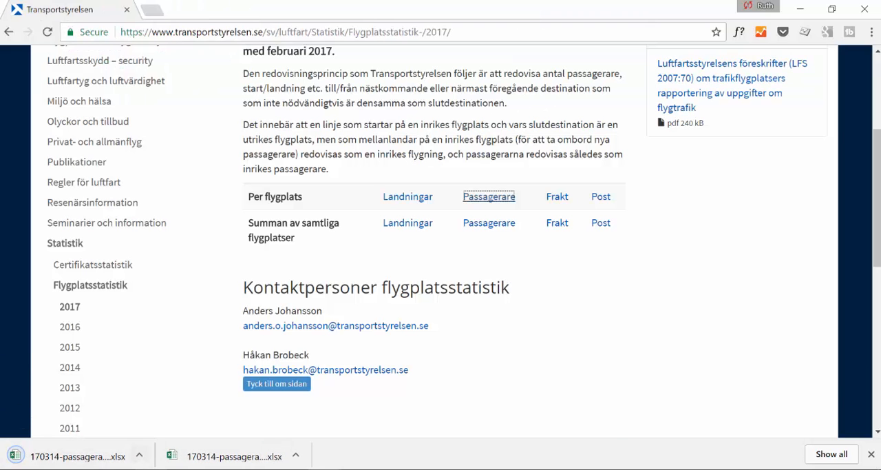
# Switch to the Excel workbook 160114-passagerarfrekvens-per-flygplats-ny.xlsx and examine the year and airport headings on the Arvidsjaur sheet
pyautogui.click(145, 469)
pyautogui.click(356, 228)
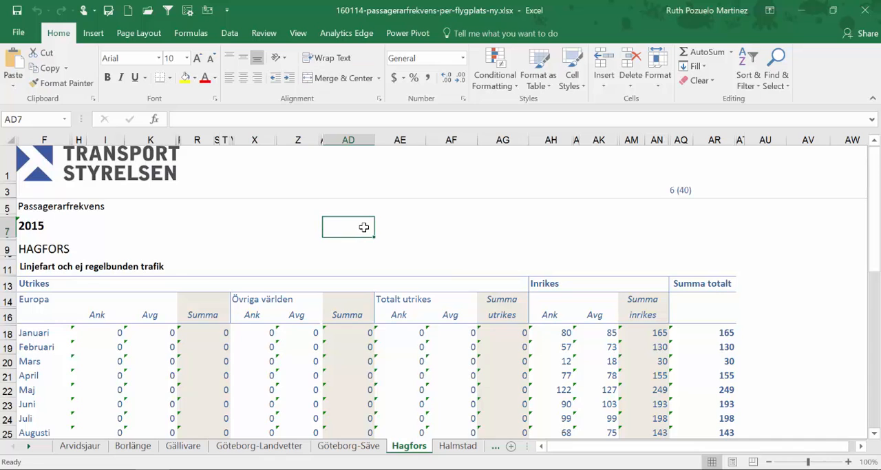
pyautogui.scroll(-5, 358, 229)
pyautogui.scroll(5, 359, 228)
pyautogui.click(81, 445)
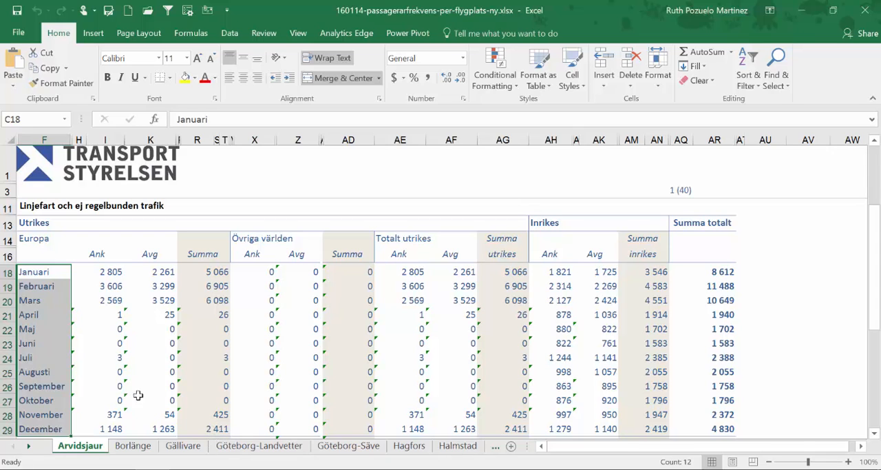
pyautogui.click(169, 206)
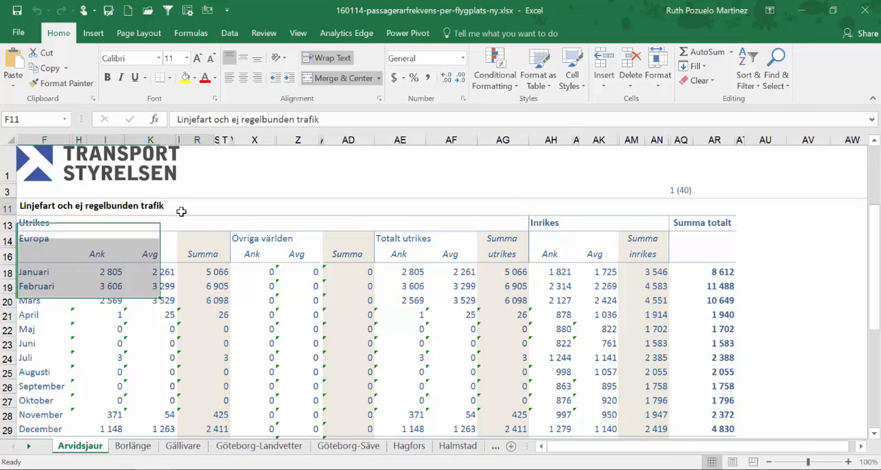
pyautogui.scroll(2, 220, 234)
pyautogui.click(52, 224)
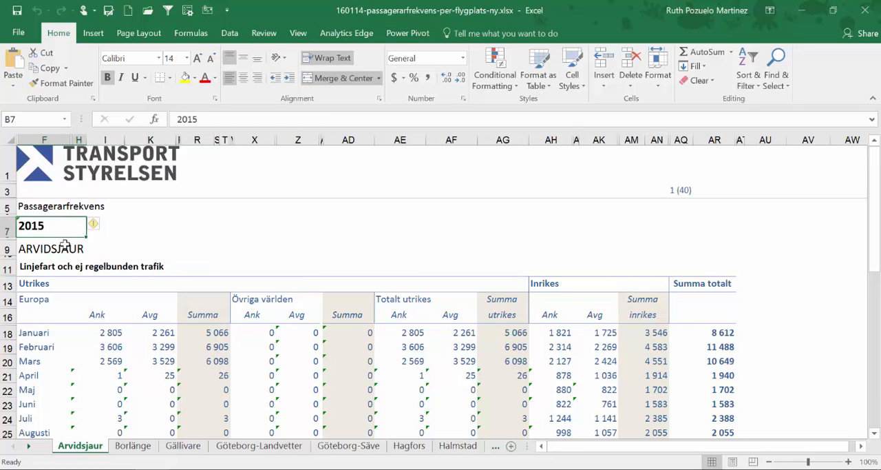
pyautogui.click(63, 248)
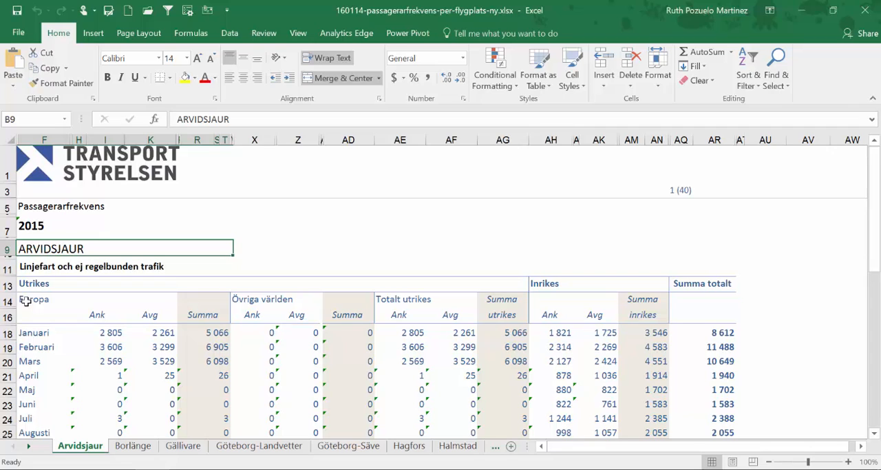
# Examine the Utrikes, Inrikes and Summa totalt column groups and the month rows on the Arvidsjaur sheet
pyautogui.click(555, 284)
pyautogui.click(53, 282)
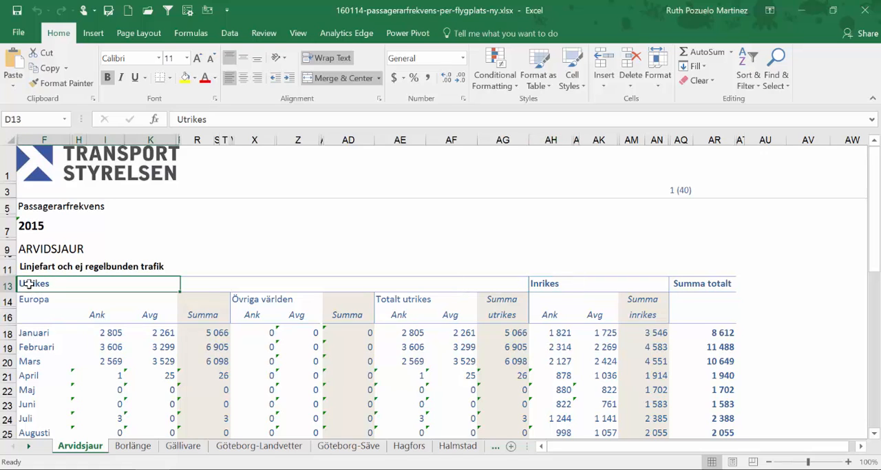
pyautogui.moveTo(28, 283); pyautogui.dragTo(272, 297)
pyautogui.click(272, 297)
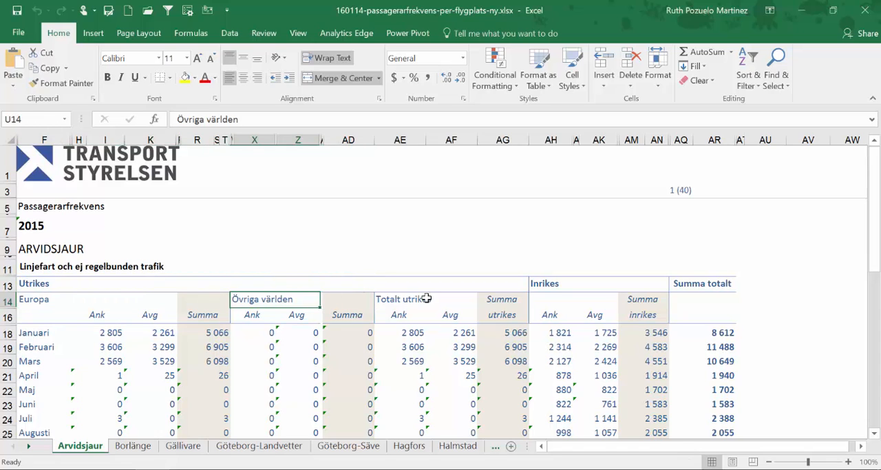
pyautogui.moveTo(381, 299); pyautogui.dragTo(449, 317)
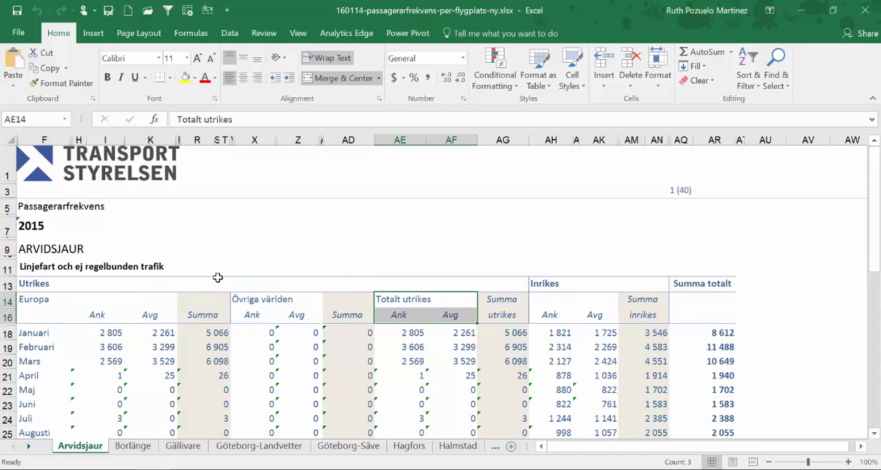
pyautogui.click(41, 285)
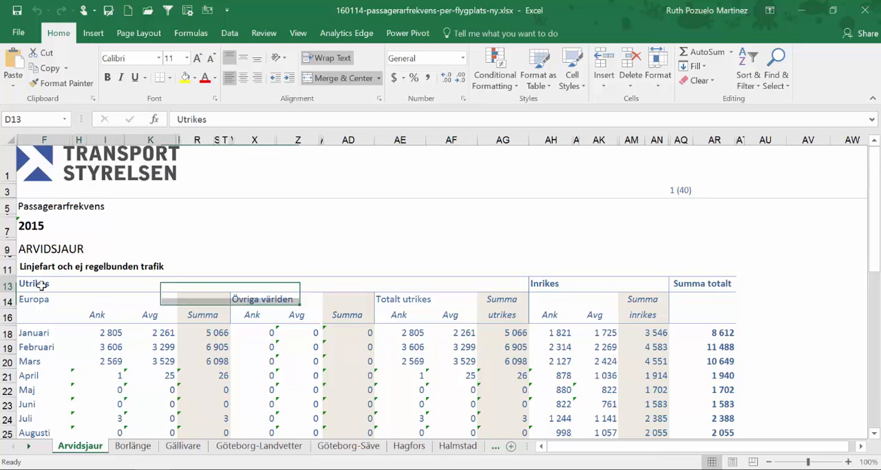
pyautogui.moveTo(634, 299); pyautogui.dragTo(639, 319)
pyautogui.click(564, 284)
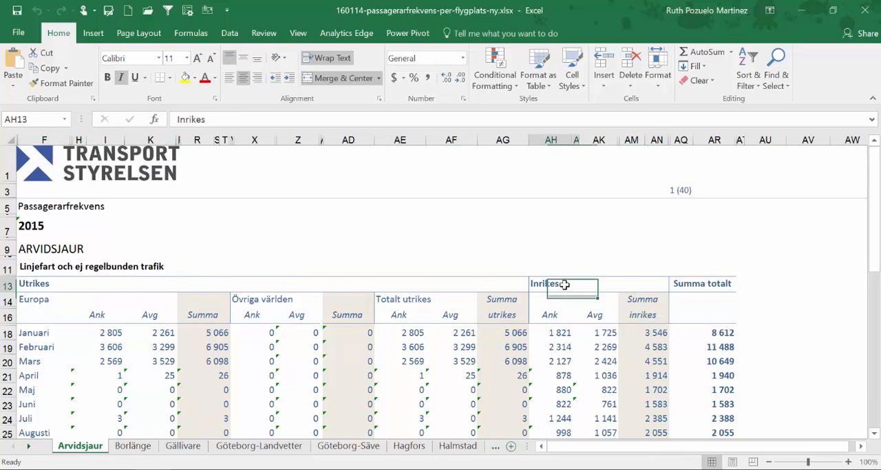
pyautogui.moveTo(717, 286); pyautogui.dragTo(683, 356)
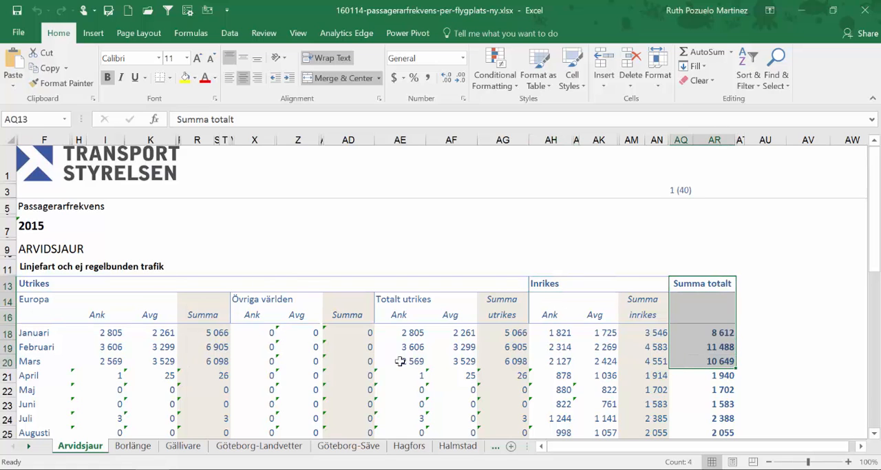
pyautogui.scroll(-2, 379, 351)
pyautogui.moveTo(27, 294); pyautogui.dragTo(31, 398)
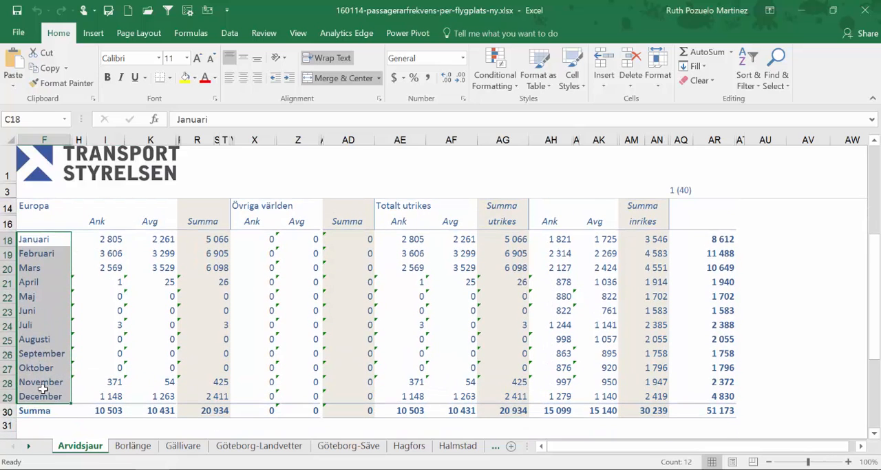
# Compare the layout of the Borlänge, Gällivare and Göteborg-Landvetter sheets with the Arvidsjaur sheet
pyautogui.click(133, 447)
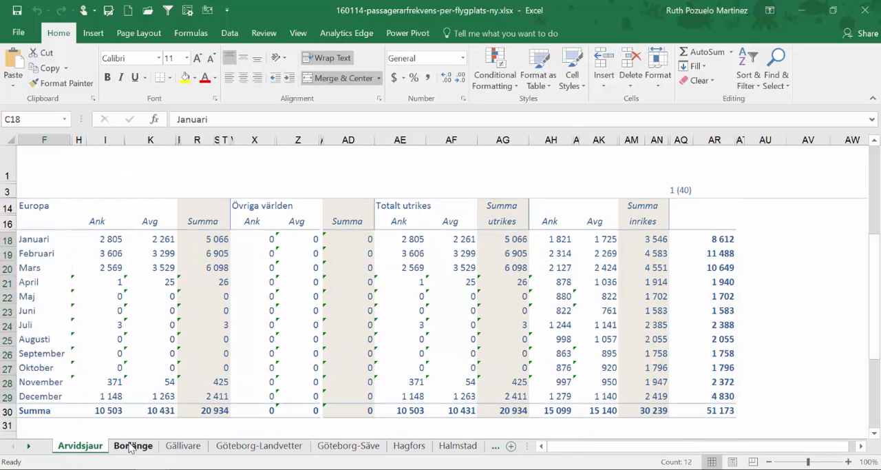
pyautogui.click(190, 451)
pyautogui.click(258, 448)
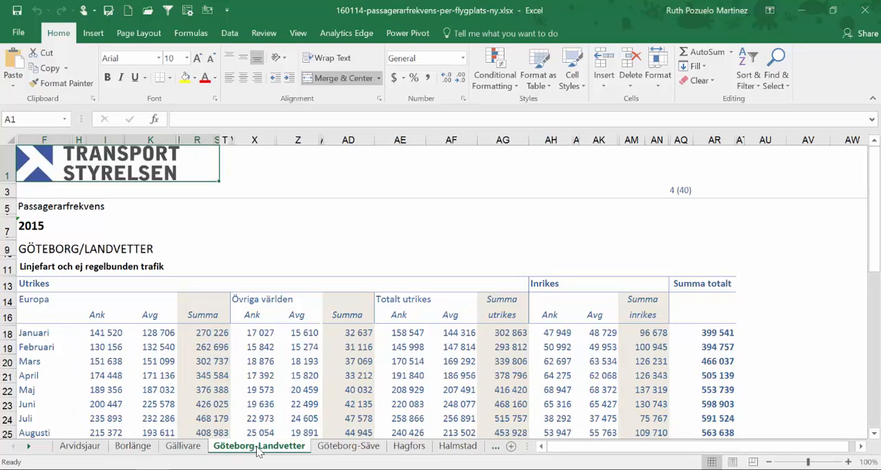
pyautogui.click(81, 446)
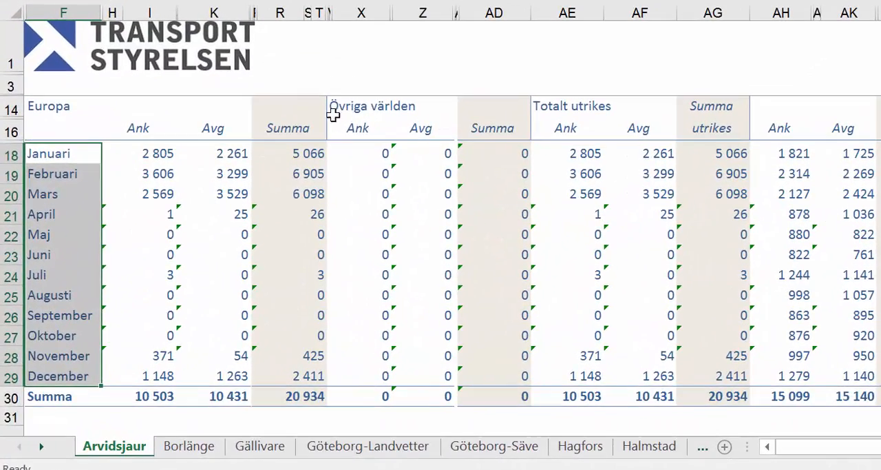
pyautogui.scroll(3, 371, 227)
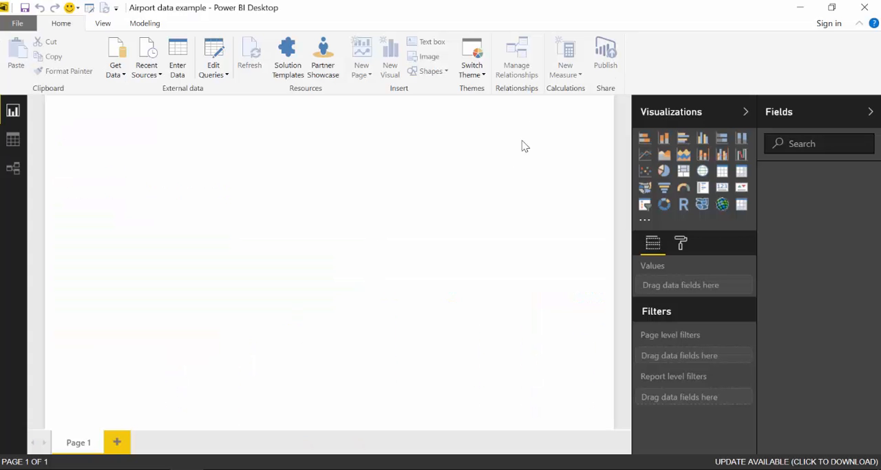
# In Power BI Desktop's Query Editor, start a new Excel source and browse to the airport data folder
pyautogui.click(212, 54)
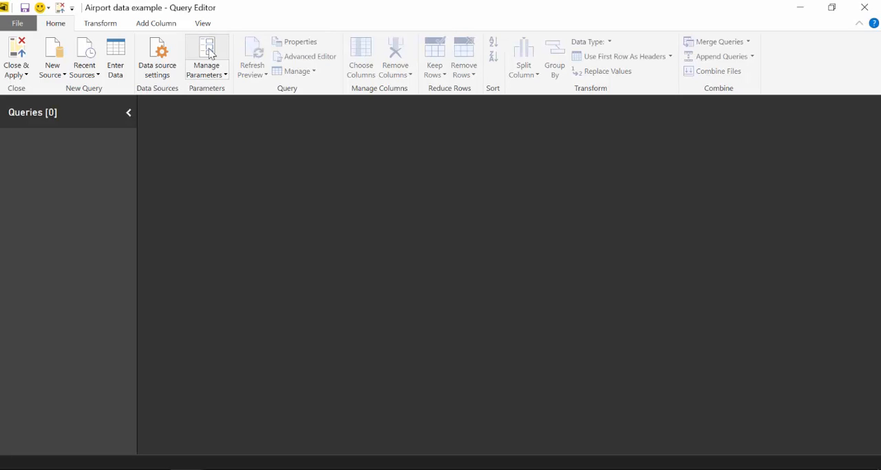
pyautogui.click(60, 76)
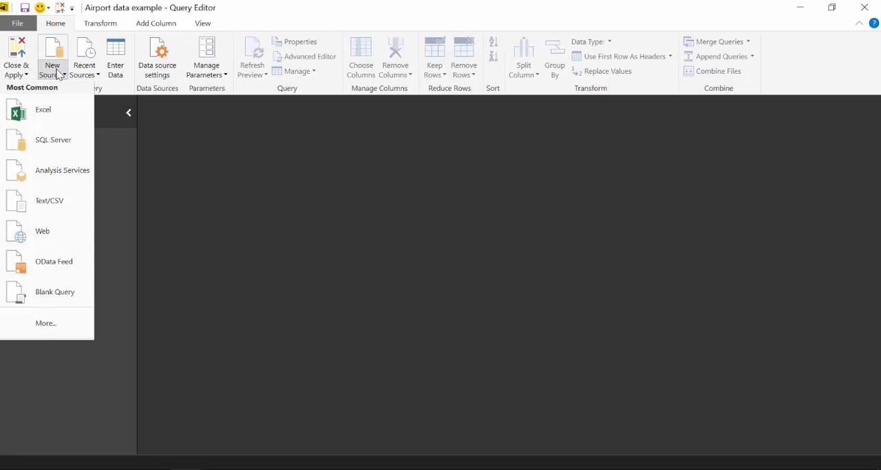
pyautogui.click(37, 117)
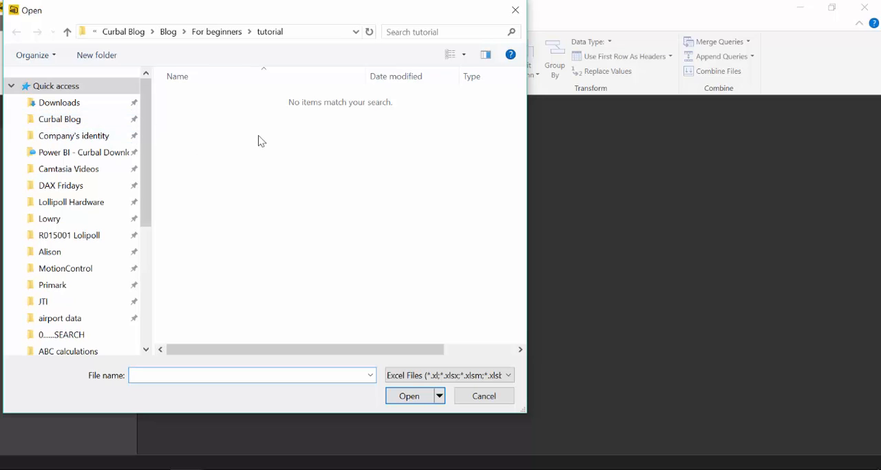
pyautogui.click(327, 33)
pyautogui.write('C:\\Users\\ruthp\\Curbal Blog\\Blog\\For beginners\\airport data')
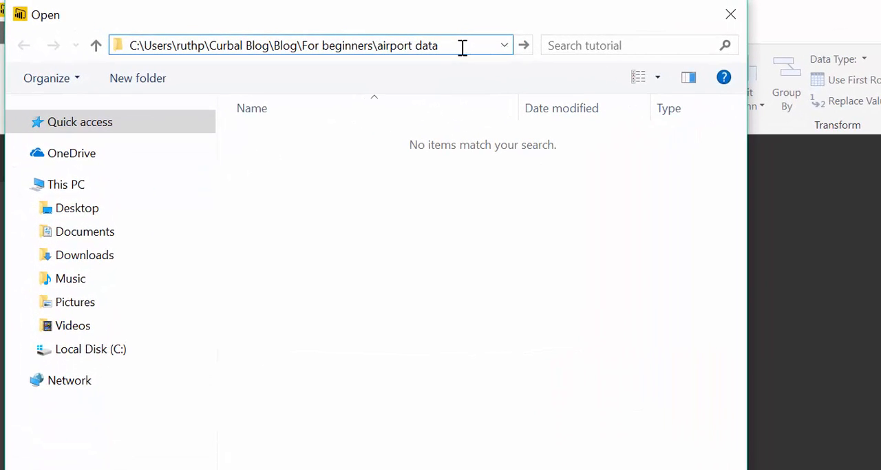
pyautogui.press('Return')
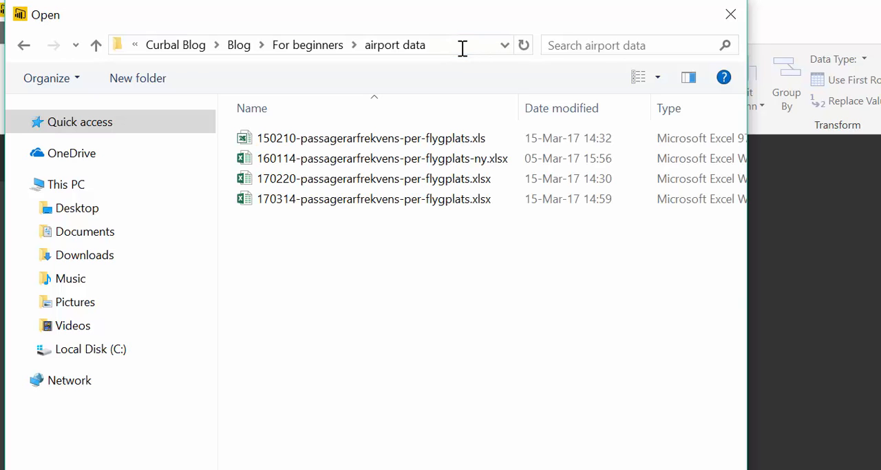
# Import the Ängelholm sheet from 170220-passagerarfrekvens-per-flygplats.xlsx as a query
pyautogui.click(370, 181)
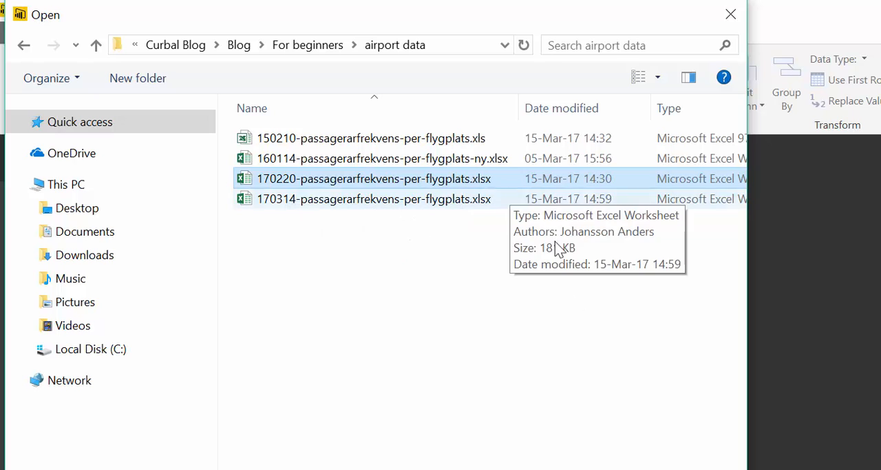
pyautogui.click(599, 469)
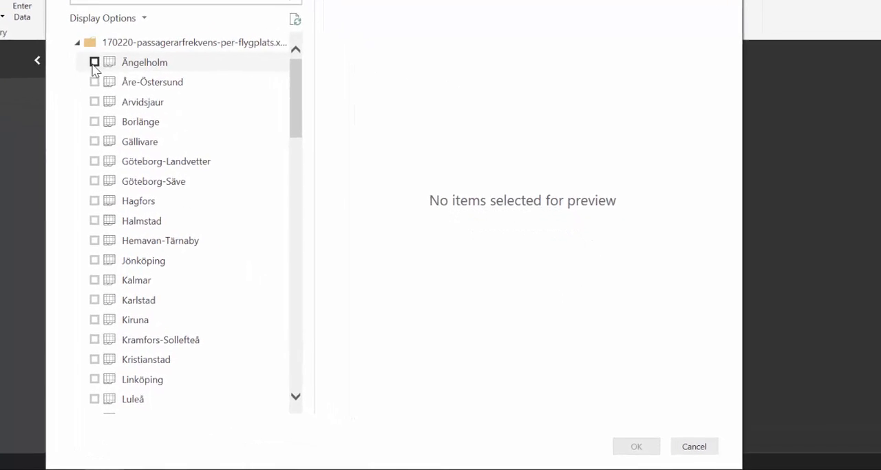
pyautogui.click(94, 63)
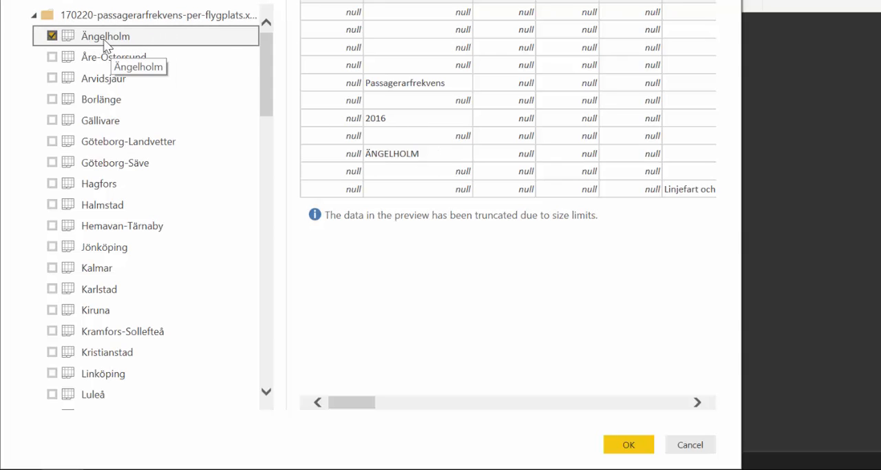
pyautogui.click(633, 447)
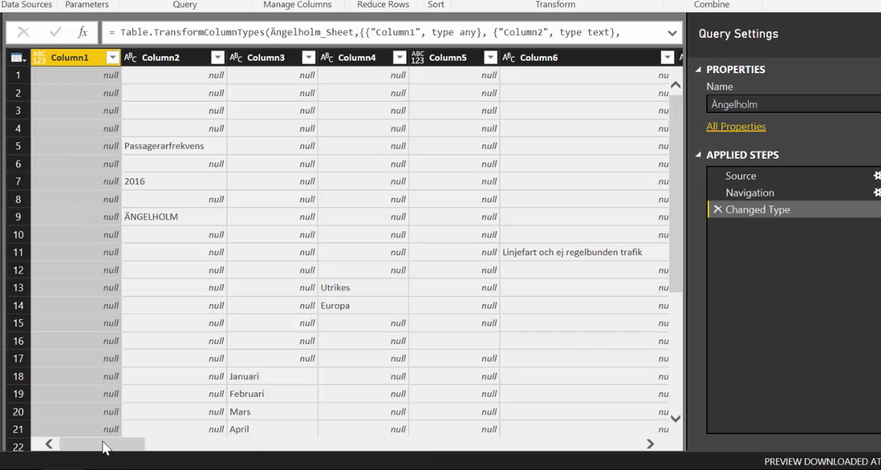
# Compare the columns of the imported Ängelholm query with the column layout of the Göteborg-Säve sheet in Excel
pyautogui.moveTo(104, 445); pyautogui.dragTo(81, 424)
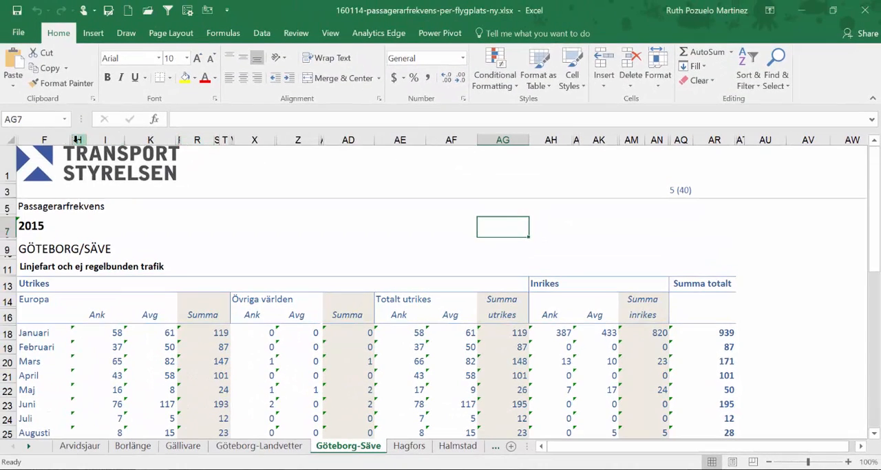
pyautogui.moveTo(51, 139); pyautogui.dragTo(541, 256)
pyautogui.click(541, 255)
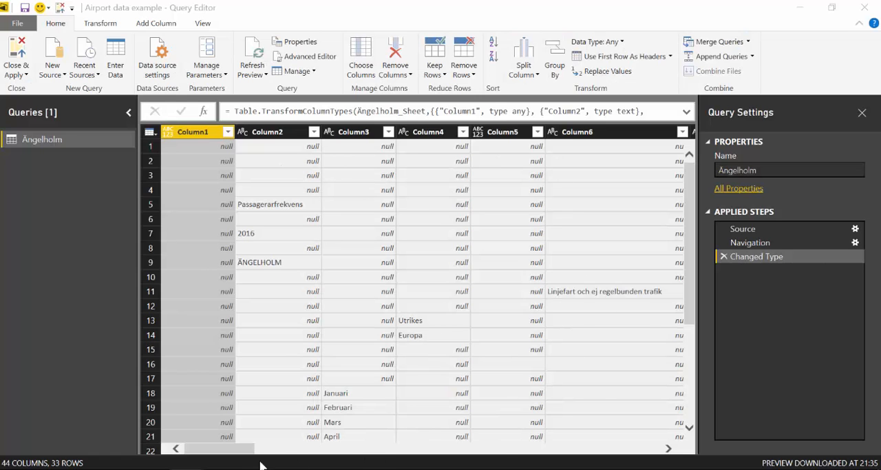
pyautogui.moveTo(250, 450); pyautogui.dragTo(216, 445)
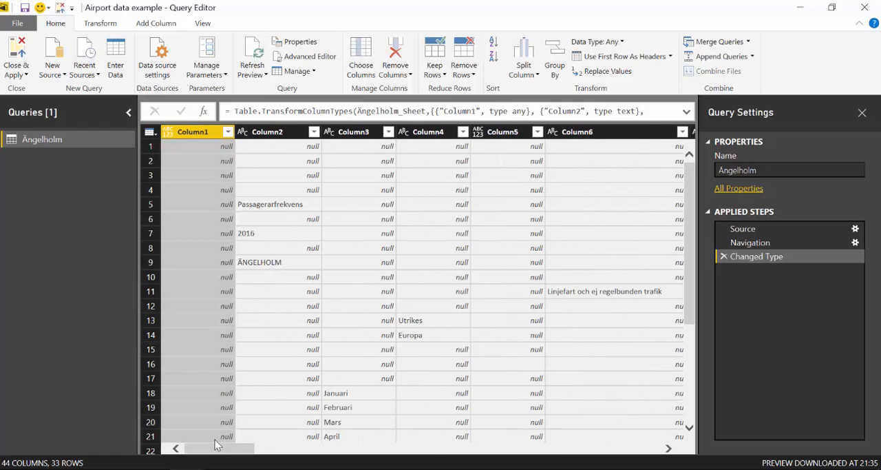
# Remove the empty Column5 from the Ängelholm query
pyautogui.click(503, 132)
pyautogui.rightClick(503, 133)
pyautogui.click(521, 157)
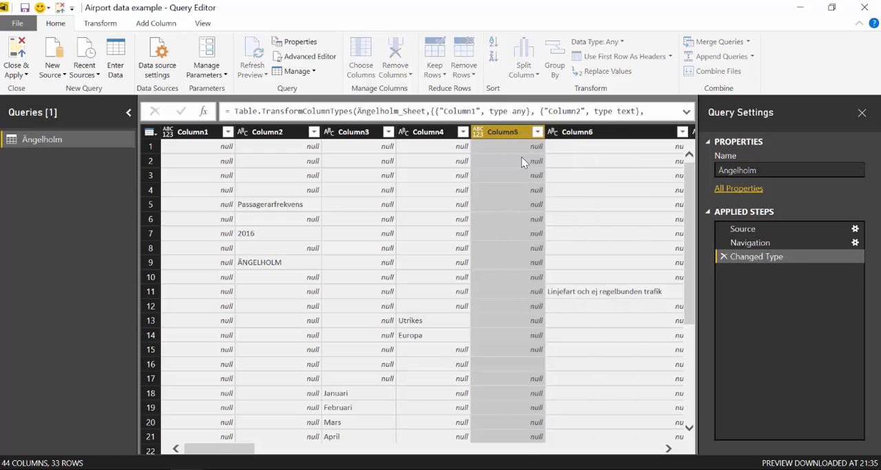
# Examine the contents of the columns beyond Column4 in the Ängelholm query, checking Column7 down to its last rows
pyautogui.click(667, 448)
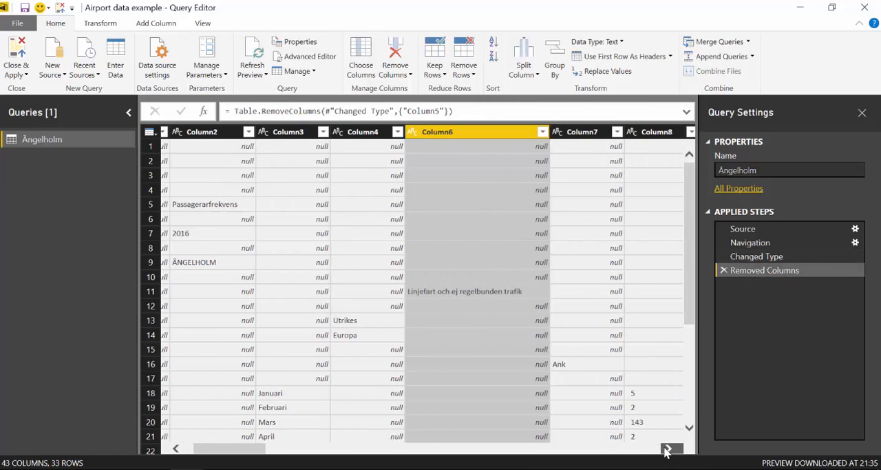
pyautogui.click(667, 448)
pyautogui.click(668, 448)
pyautogui.click(667, 448)
pyautogui.click(667, 448)
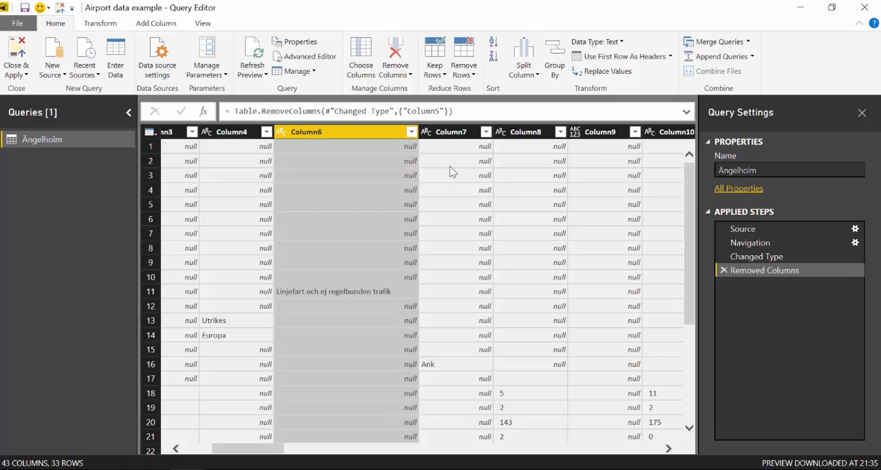
pyautogui.click(455, 133)
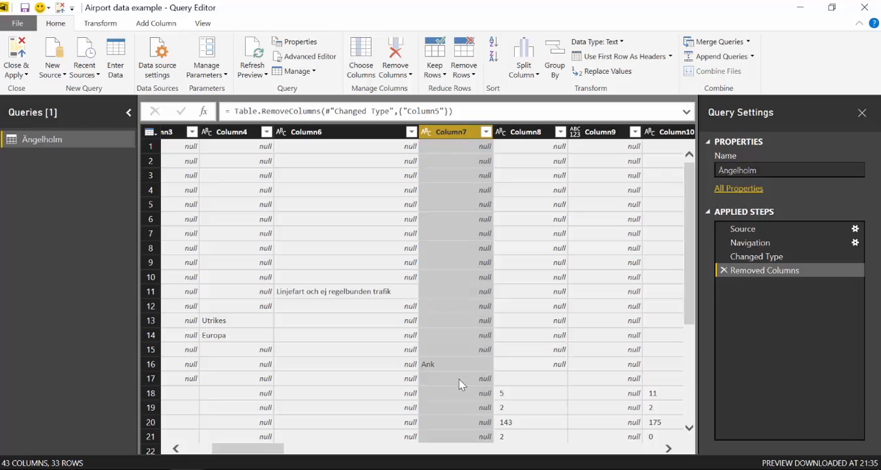
pyautogui.scroll(-5, 435, 358)
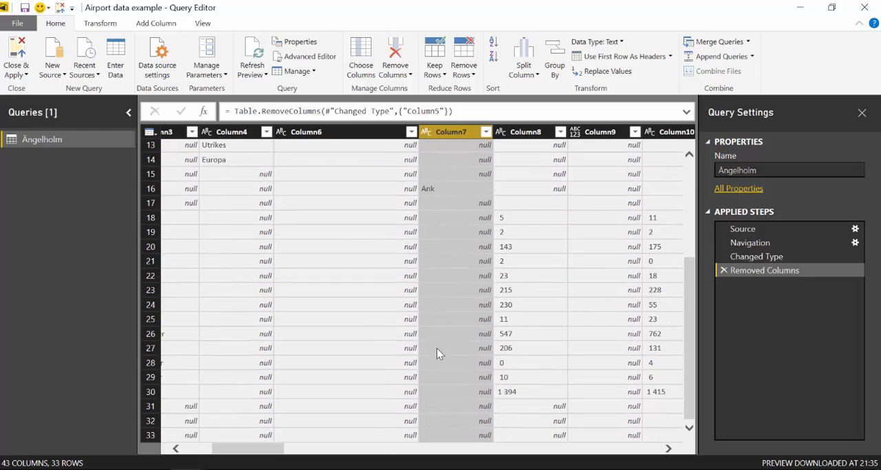
# Remove Column7 from the Ängelholm query
pyautogui.scroll(5, 440, 344)
pyautogui.scroll(-4, 439, 338)
pyautogui.scroll(1, 440, 345)
pyautogui.scroll(2, 440, 344)
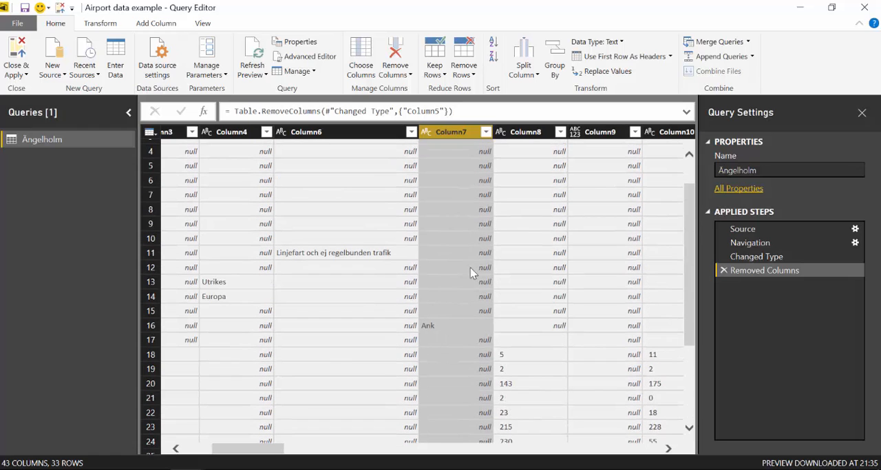
pyautogui.rightClick(441, 135)
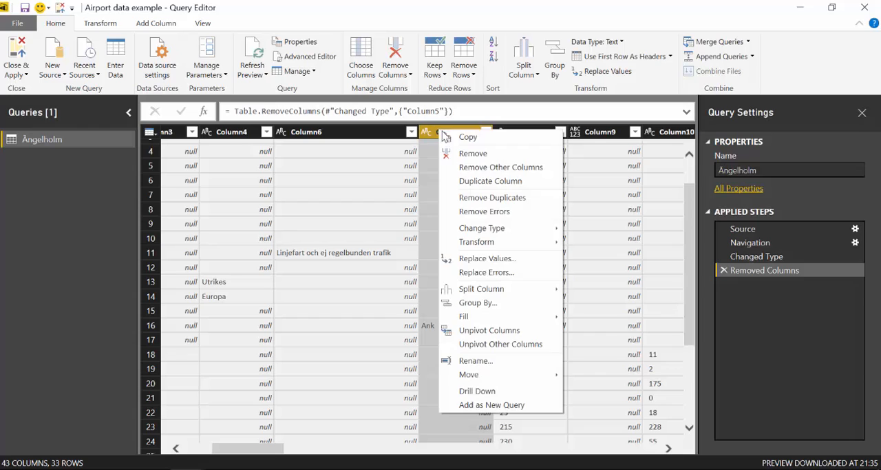
pyautogui.click(460, 151)
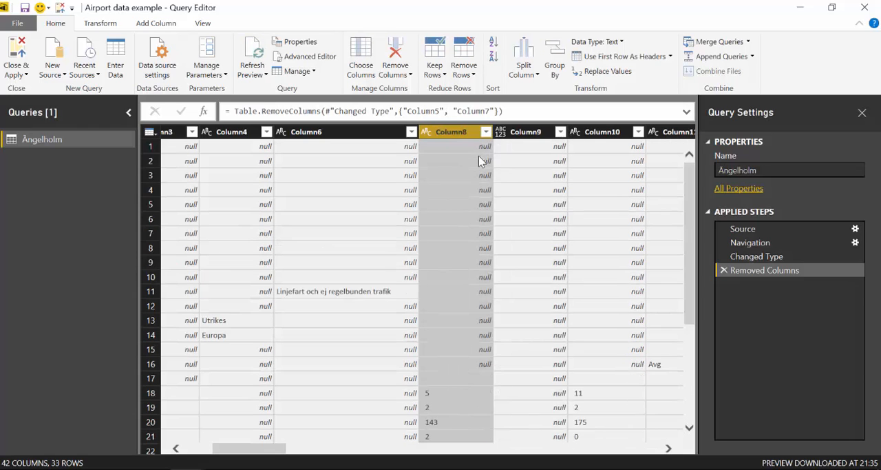
# Remove Column9 and the other unneeded columns, including Column6, Column11 to Column15 and Column40 to Column44, from the Ängelholm query
pyautogui.click(537, 131)
pyautogui.rightClick(542, 132)
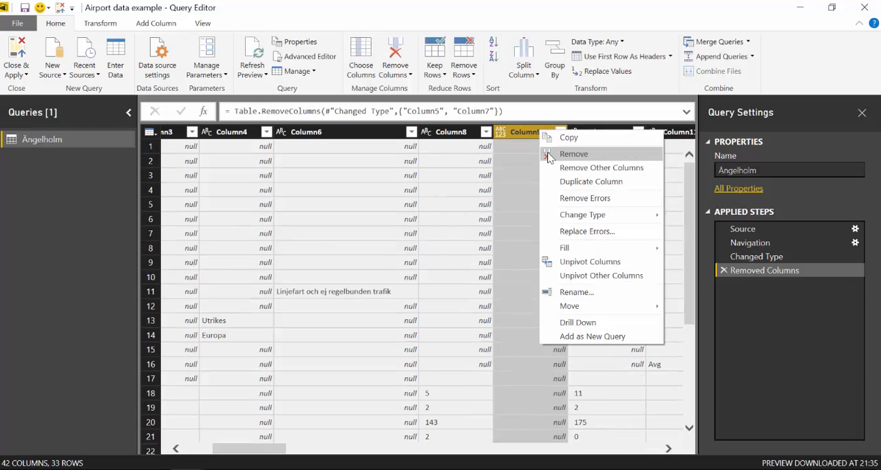
pyautogui.click(574, 153)
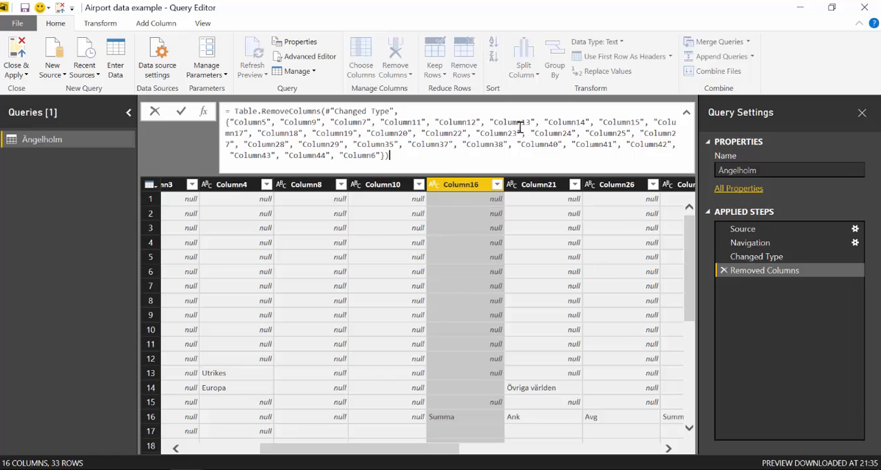
# Review the list of removed columns in the formula and check the remaining columns through Column39
pyautogui.moveTo(392, 156); pyautogui.dragTo(221, 120)
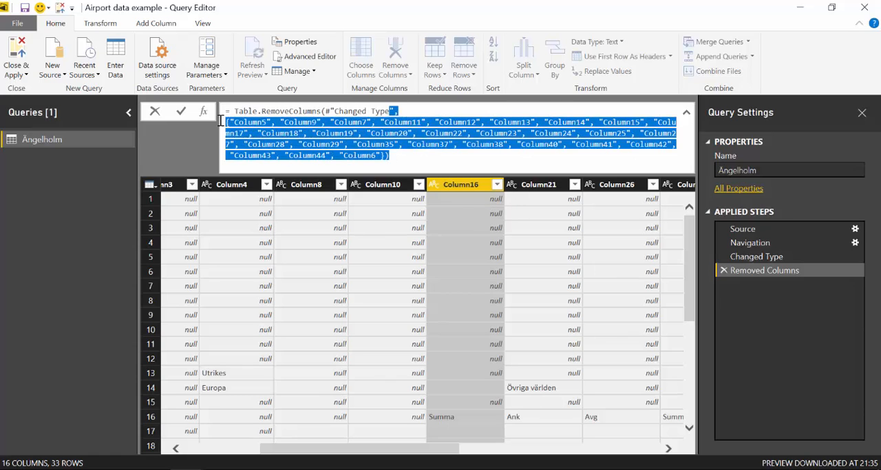
pyautogui.click(456, 162)
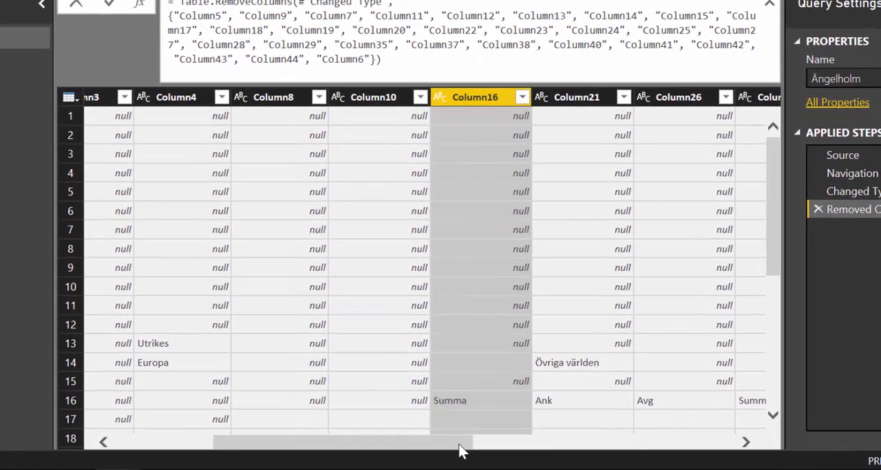
pyautogui.moveTo(460, 443); pyautogui.dragTo(745, 432)
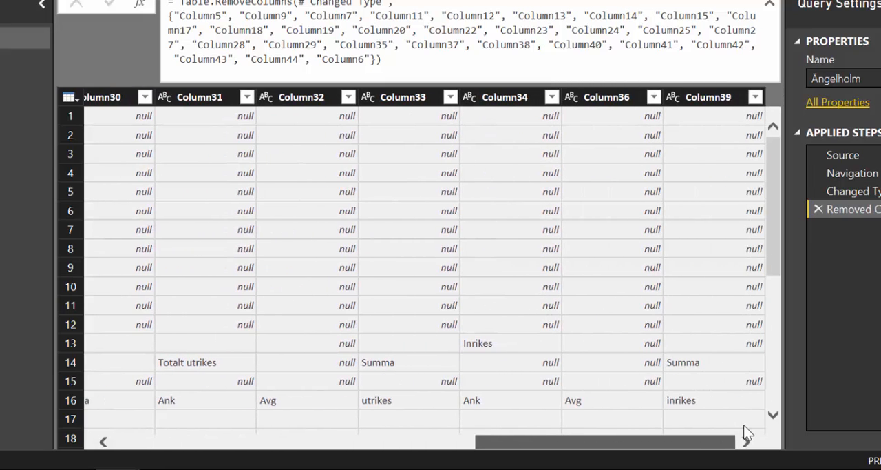
# Transpose the Ängelholm table so that its rows become columns
pyautogui.moveTo(623, 441); pyautogui.dragTo(259, 441)
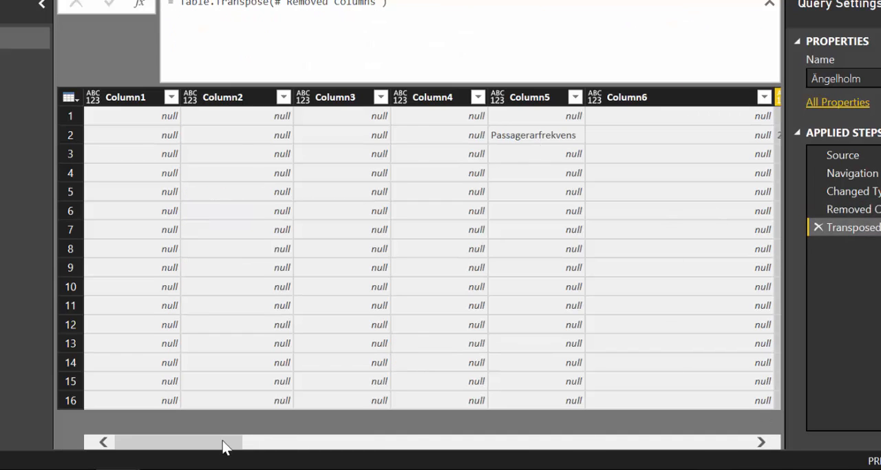
pyautogui.moveTo(225, 443); pyautogui.dragTo(305, 444)
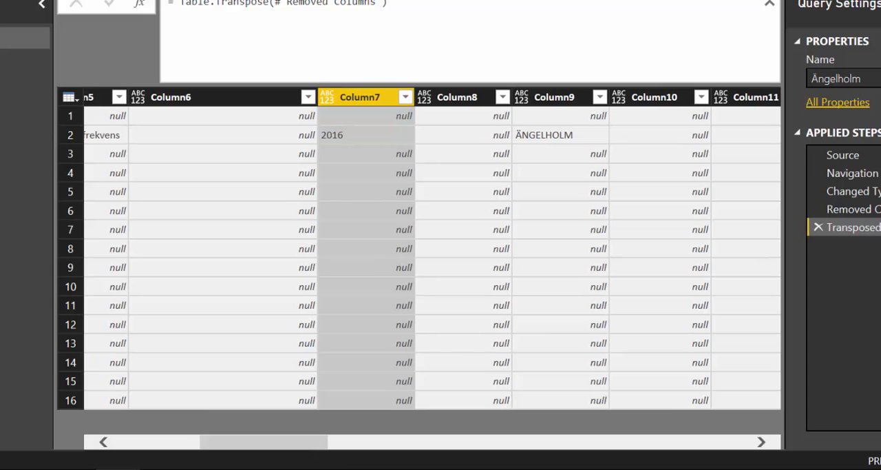
# Compare Column2 of the Removed Columns step with Column5, Column7 and Column9 of the transposed table
pyautogui.click(853, 209)
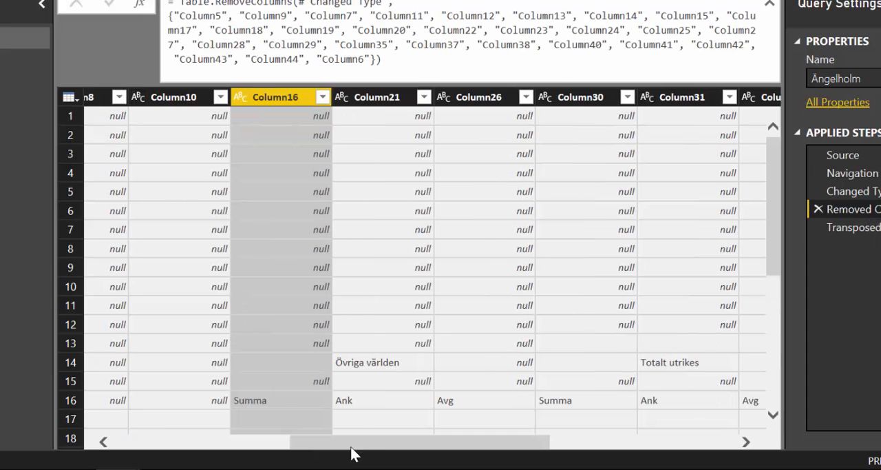
pyautogui.moveTo(351, 453); pyautogui.dragTo(75, 432)
pyautogui.click(234, 100)
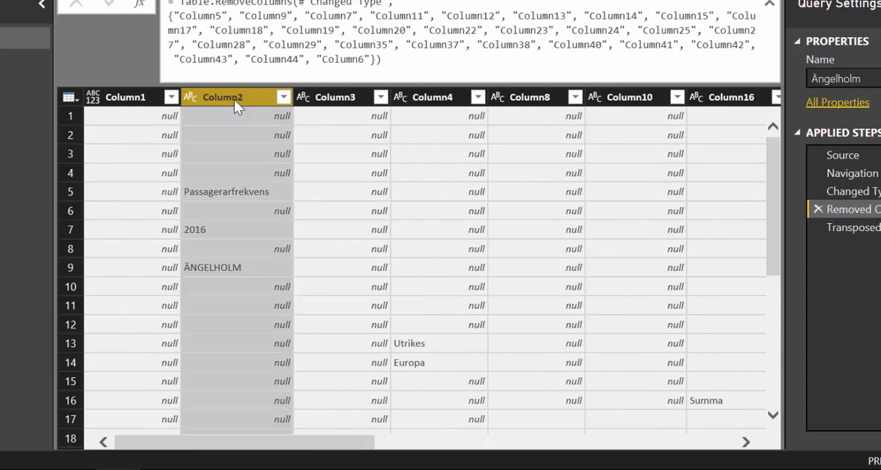
pyautogui.click(849, 227)
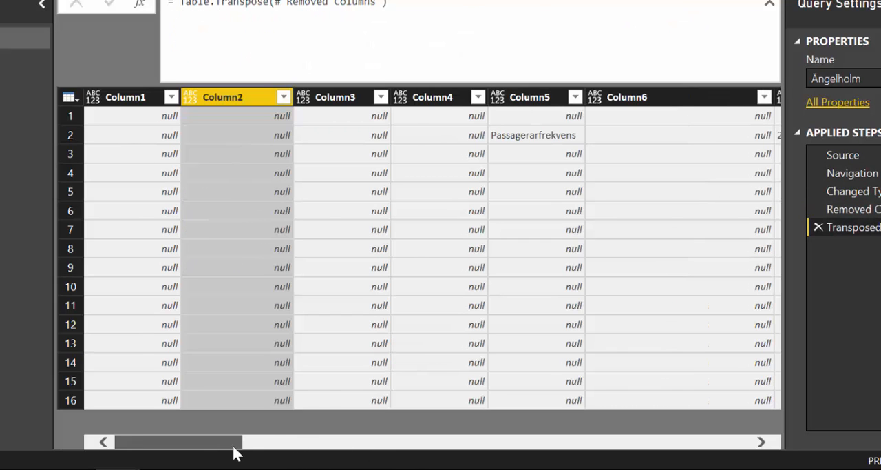
pyautogui.moveTo(236, 452); pyautogui.dragTo(276, 453)
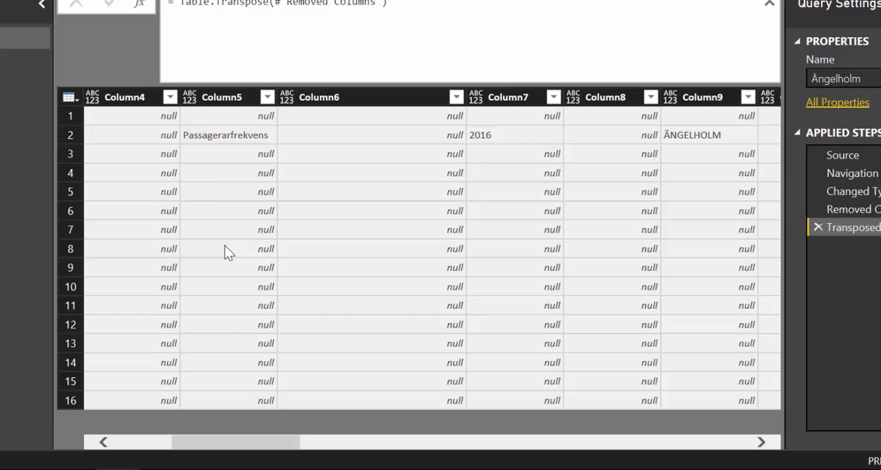
pyautogui.click(227, 98)
pyautogui.click(517, 97)
pyautogui.click(710, 97)
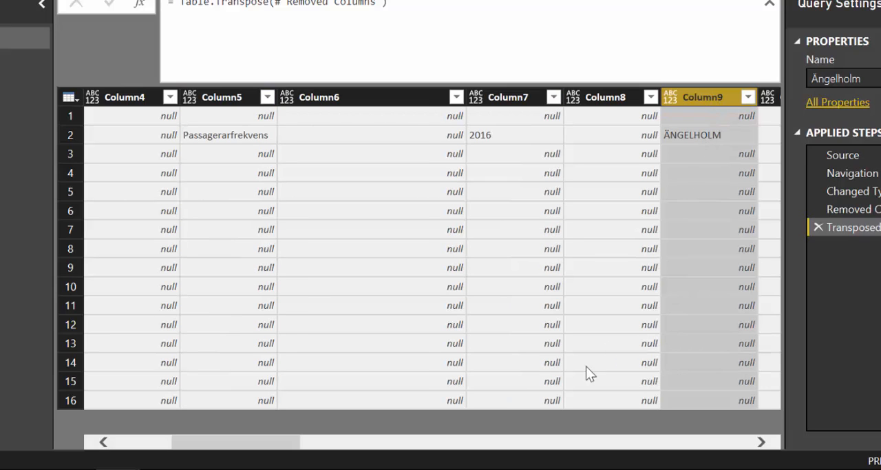
# Compare the heading and month rows of the Removed Columns step with the matching heading and month columns of the transposed table
pyautogui.moveTo(239, 449); pyautogui.dragTo(356, 449)
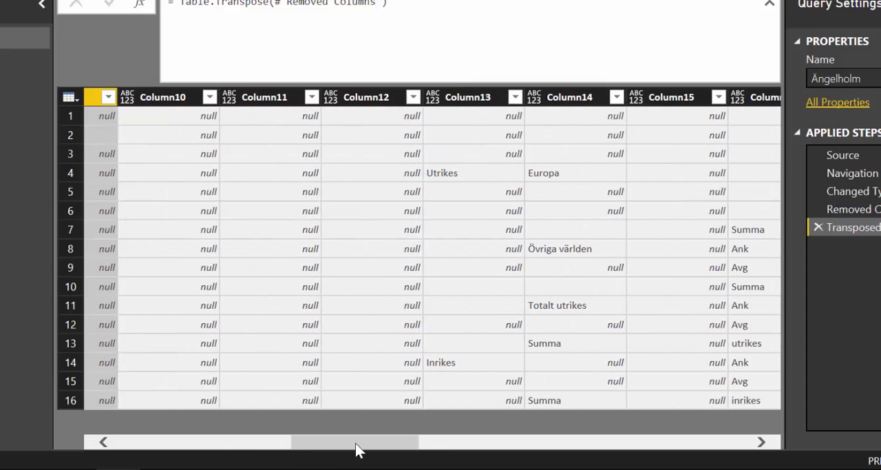
pyautogui.moveTo(365, 446); pyautogui.dragTo(483, 425)
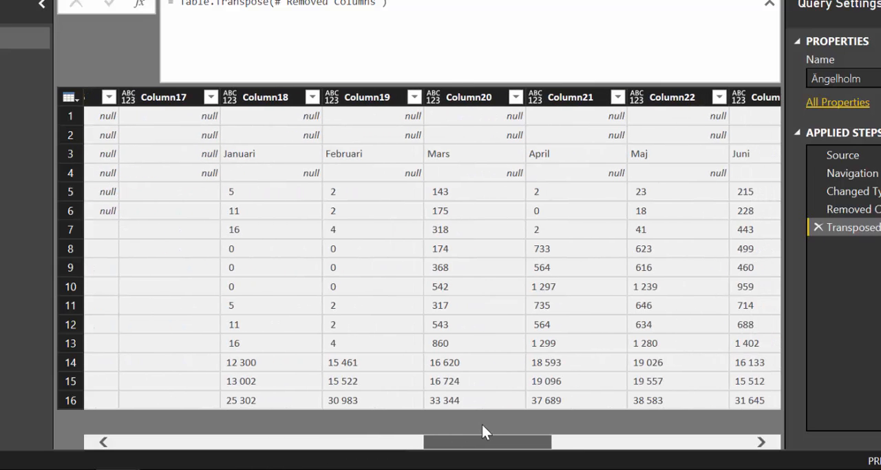
pyautogui.click(851, 210)
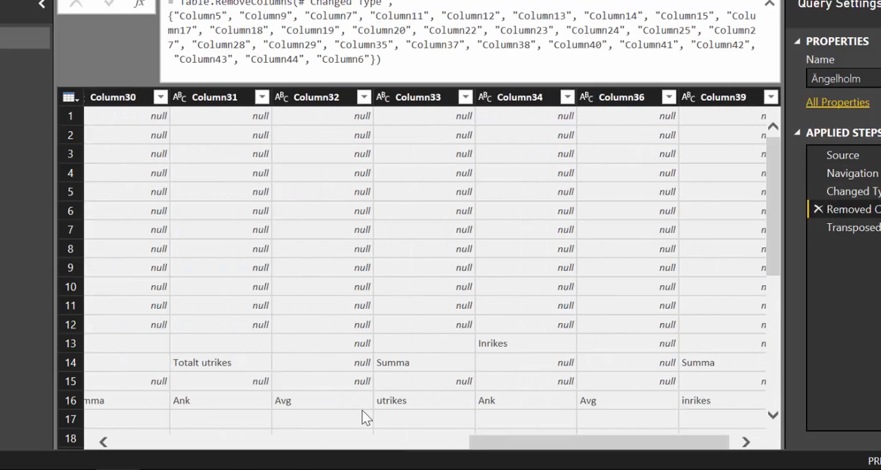
pyautogui.moveTo(534, 442); pyautogui.dragTo(584, 420)
pyautogui.scroll(-5, 503, 344)
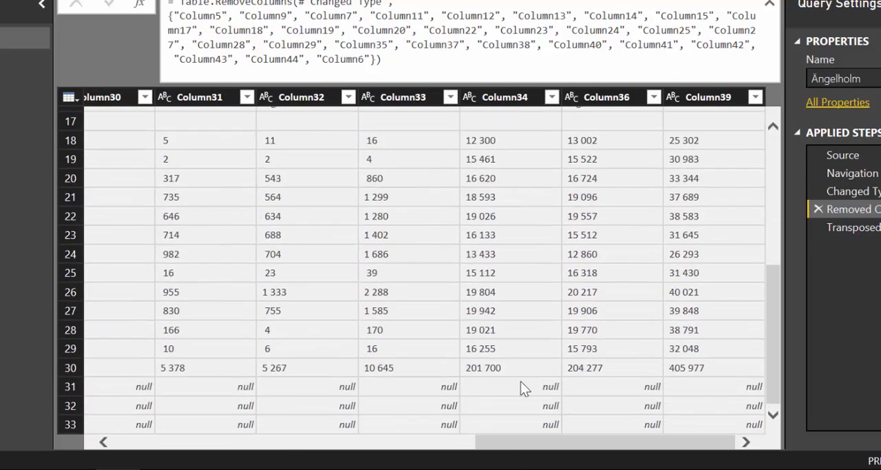
pyautogui.moveTo(521, 443); pyautogui.dragTo(96, 456)
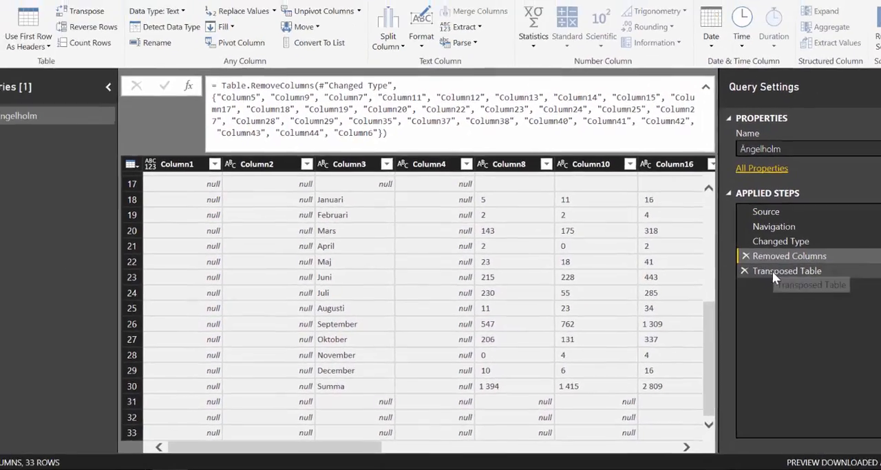
pyautogui.click(854, 228)
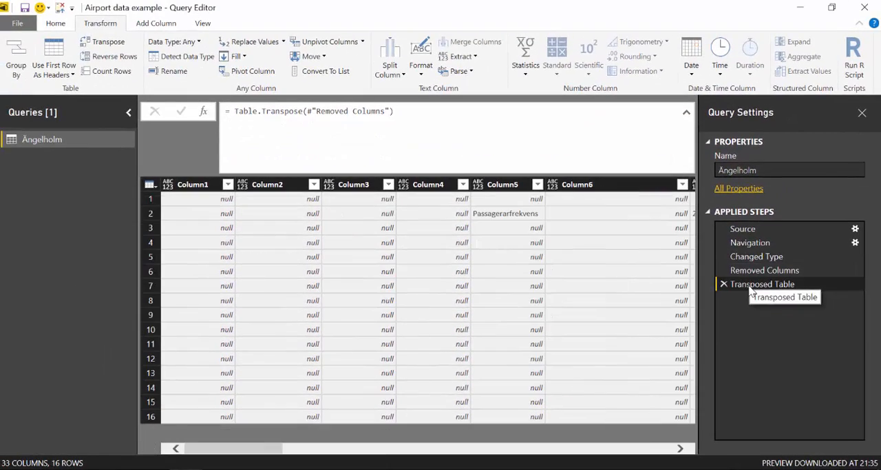
pyautogui.moveTo(267, 449); pyautogui.dragTo(505, 451)
pyautogui.click(303, 184)
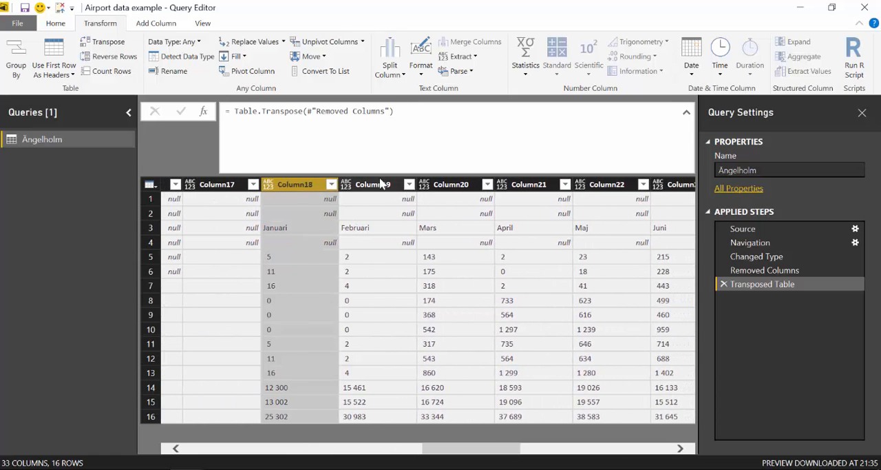
pyautogui.click(375, 184)
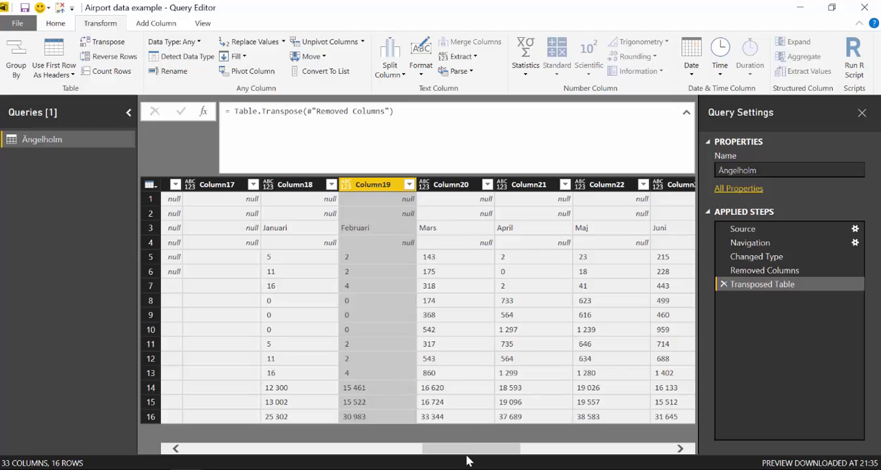
# Remove Column1 to Column6, Column8, Column10 to Column12, Column15, Column17 and Column30 to Column33 from the transposed table
pyautogui.moveTo(467, 452); pyautogui.dragTo(197, 451)
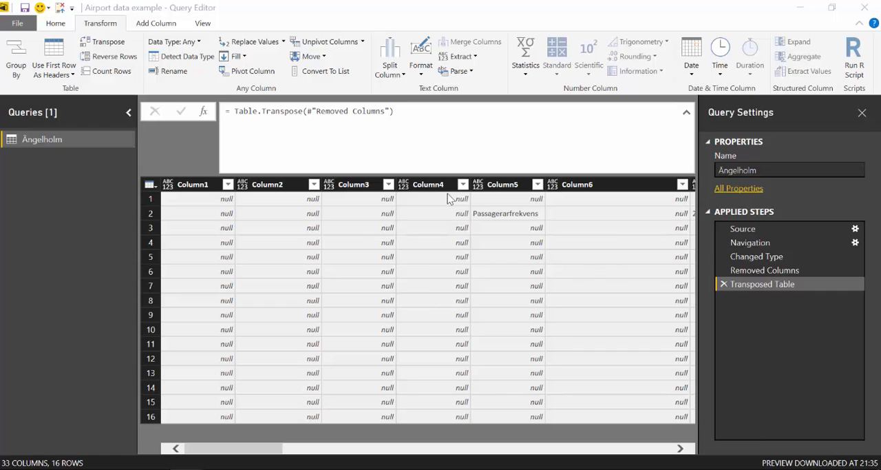
pyautogui.moveTo(250, 451)
pyautogui.mouseDown()
pyautogui.moveTo(283, 453)
pyautogui.moveTo(239, 437)
pyautogui.moveTo(279, 451)
pyautogui.moveTo(363, 455)
pyautogui.moveTo(246, 451)
pyautogui.mouseUp()
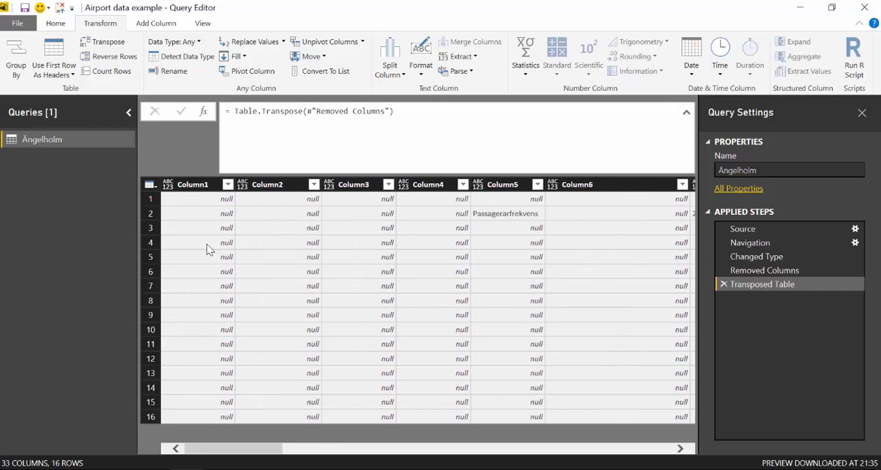
pyautogui.click(198, 185)
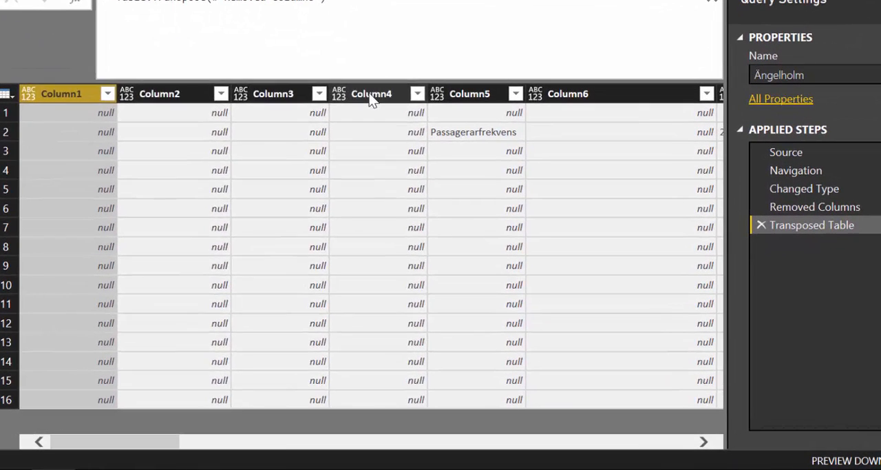
pyautogui.keyDown('shift'); pyautogui.click(423, 177); pyautogui.keyUp('shift')
pyautogui.rightClick(421, 175)
pyautogui.click(405, 126)
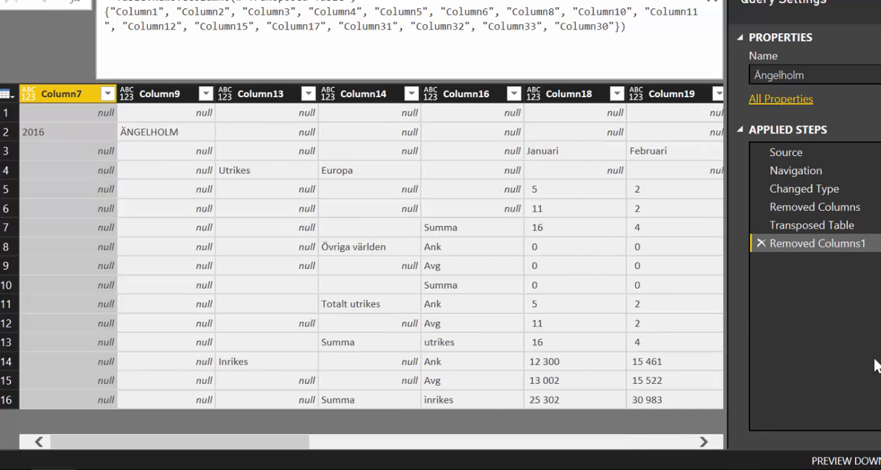
# Examine the remaining transposed columns from Column7 to Column29, including the category headings in Column14 and the months from Column18
pyautogui.moveTo(224, 445); pyautogui.dragTo(605, 416)
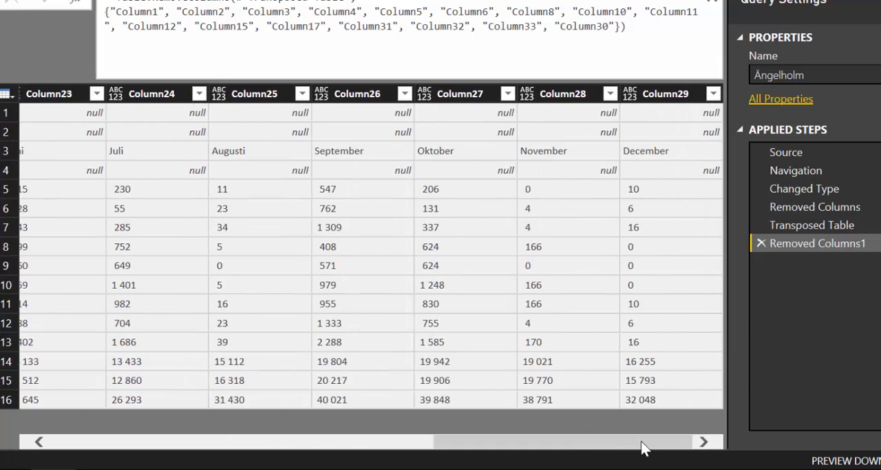
pyautogui.moveTo(530, 446); pyautogui.dragTo(92, 447)
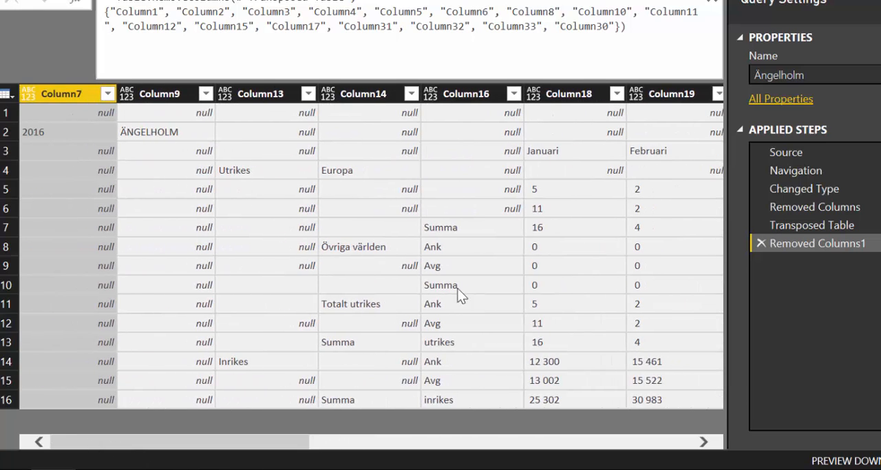
pyautogui.click(569, 94)
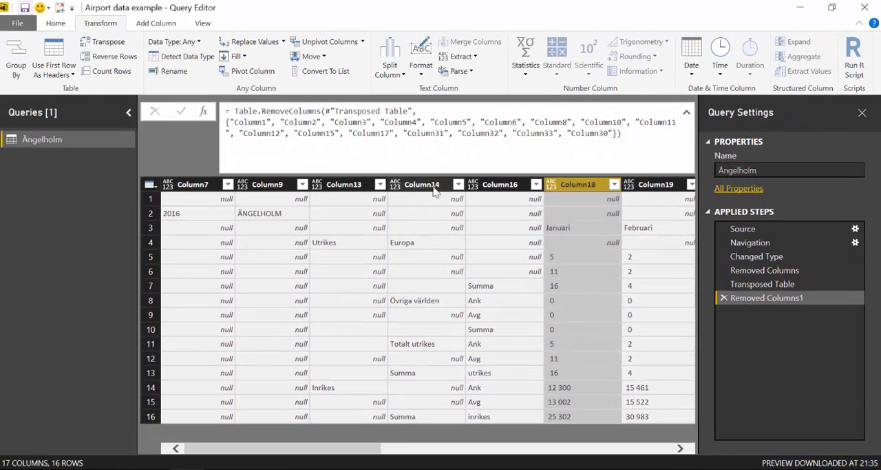
pyautogui.click(416, 167)
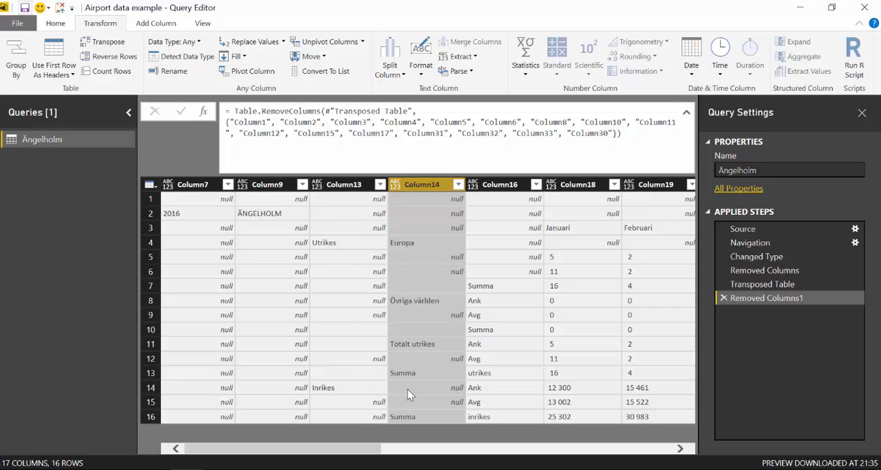
# Switch to the Excel workbook and examine the Utrikes and Inrikes headings and the row 14 subcategories on the Göteborg-Säve sheet
pyautogui.hotkey('alt', 'Tab')
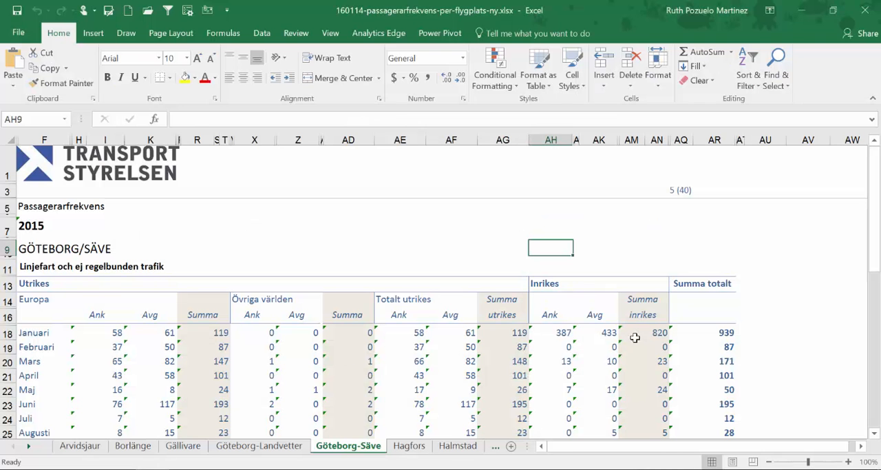
pyautogui.click(39, 284)
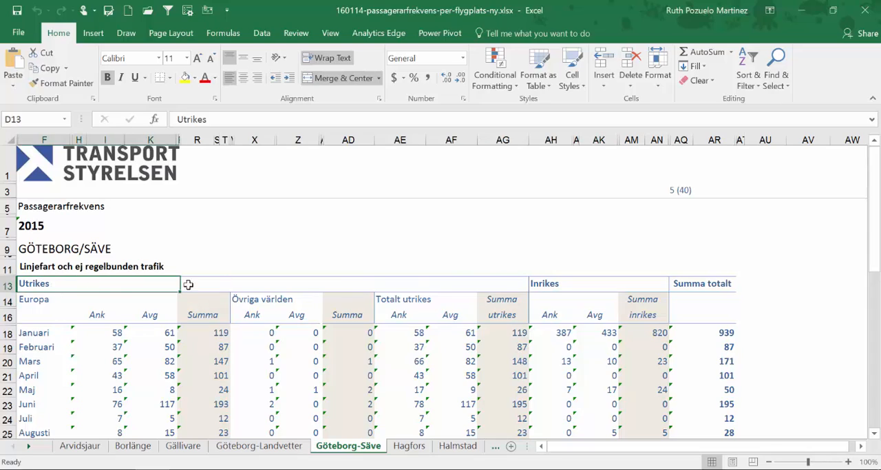
pyautogui.click(563, 283)
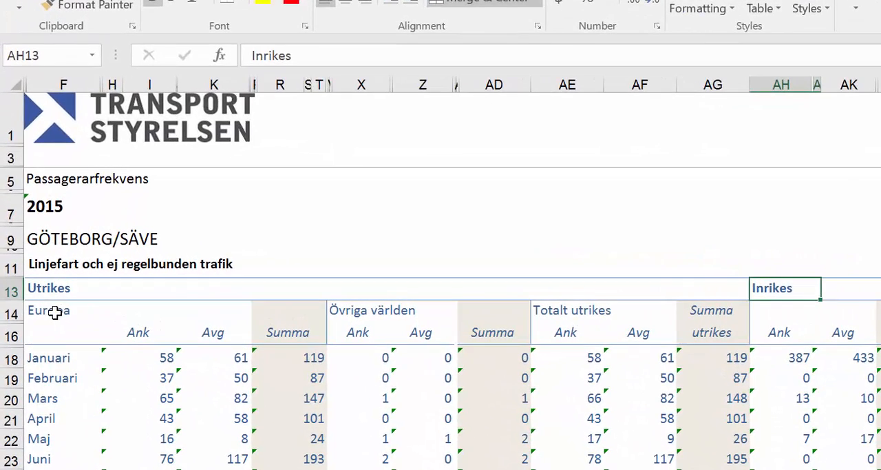
pyautogui.moveTo(42, 300); pyautogui.dragTo(370, 304)
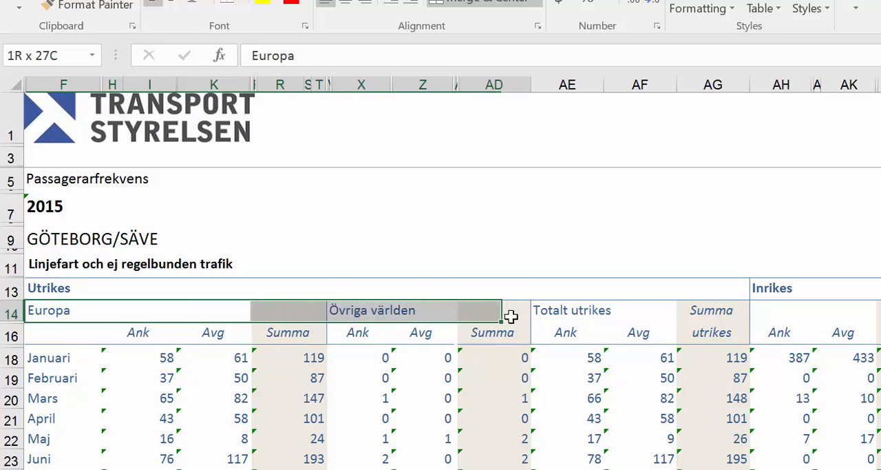
pyautogui.moveTo(511, 317); pyautogui.dragTo(628, 316)
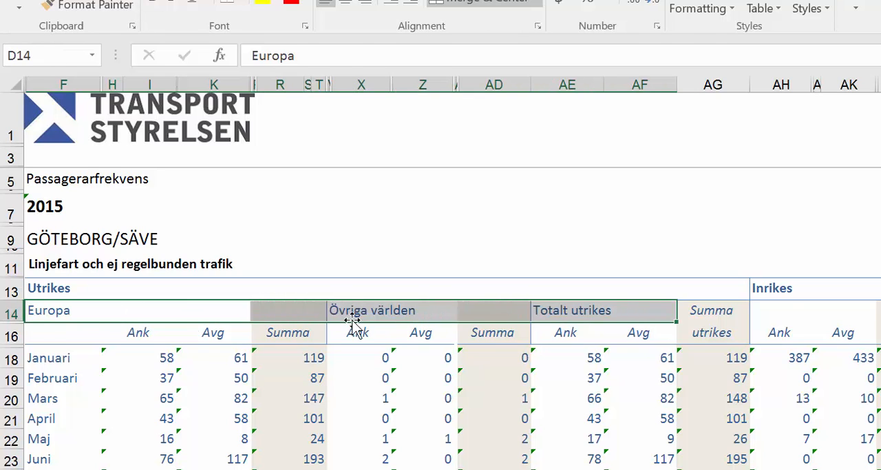
pyautogui.click(764, 307)
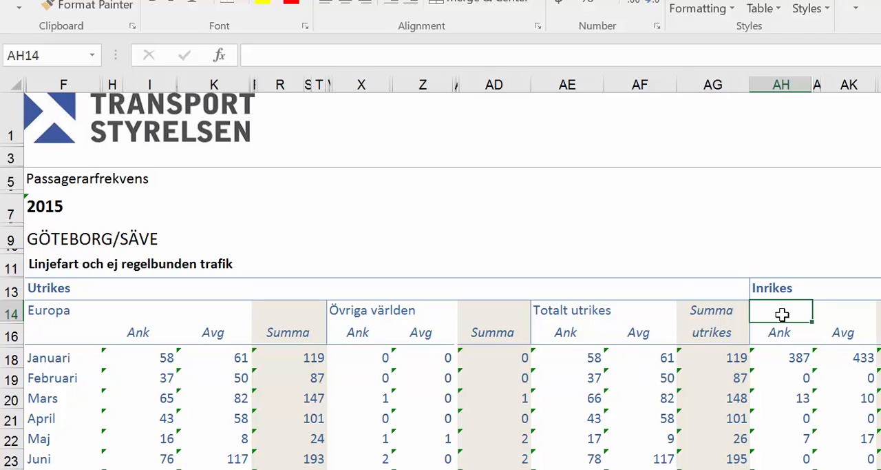
pyautogui.click(11, 314)
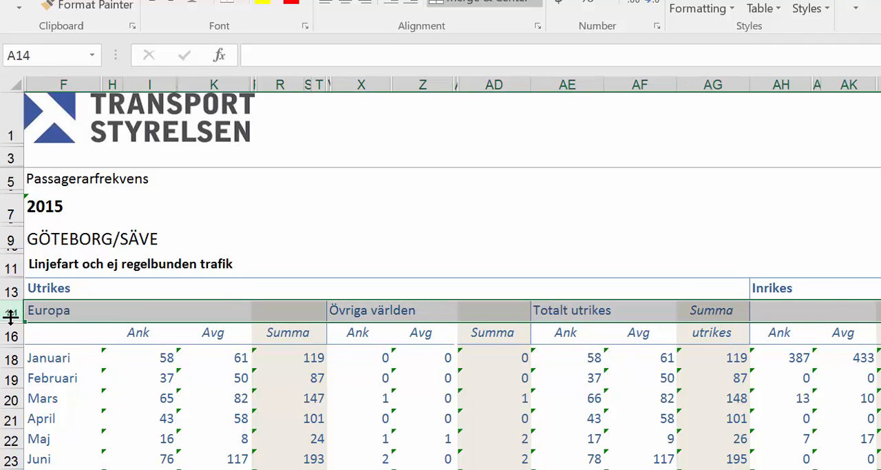
pyautogui.click(788, 311)
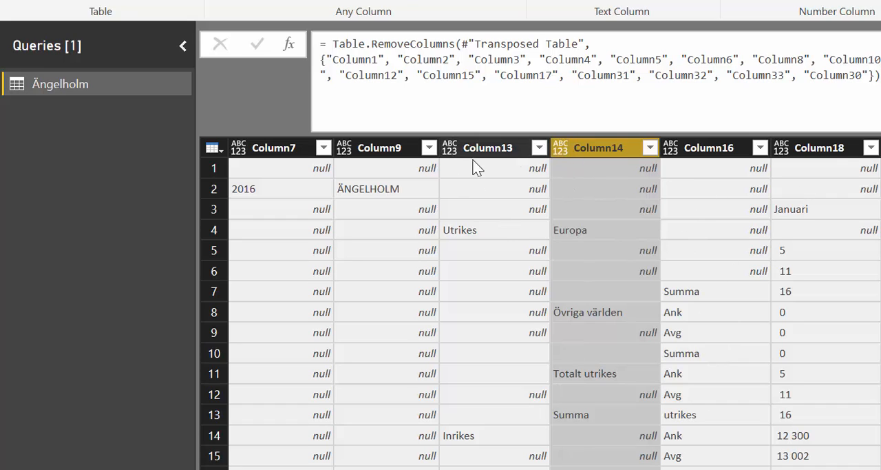
# Start a custom column in the Ängelholm query whose formula begins with the condition if [Column13]="Inrikes"
pyautogui.click(499, 156)
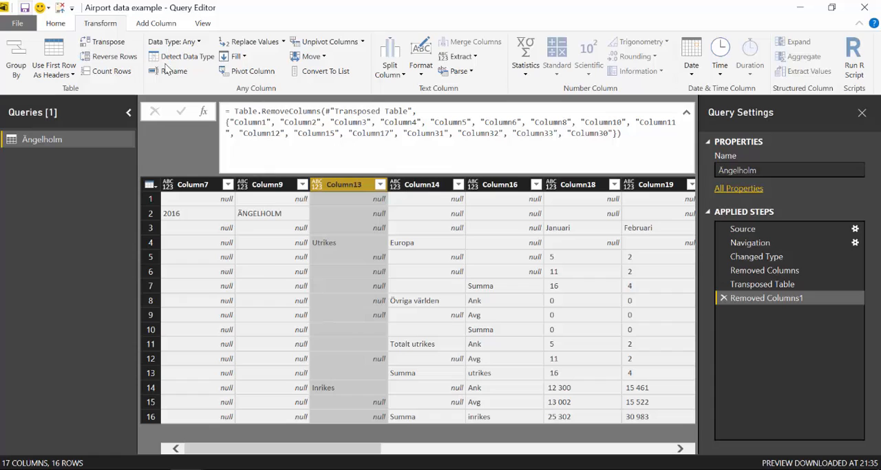
pyautogui.click(157, 24)
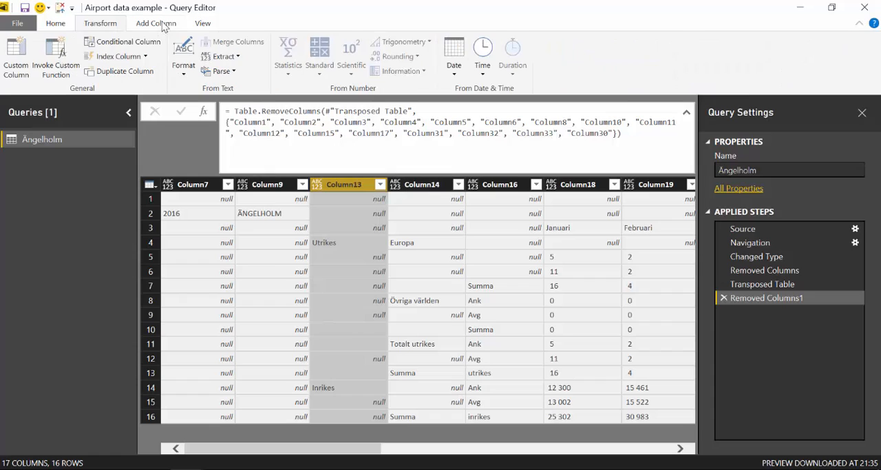
pyautogui.click(10, 55)
pyautogui.click(259, 186)
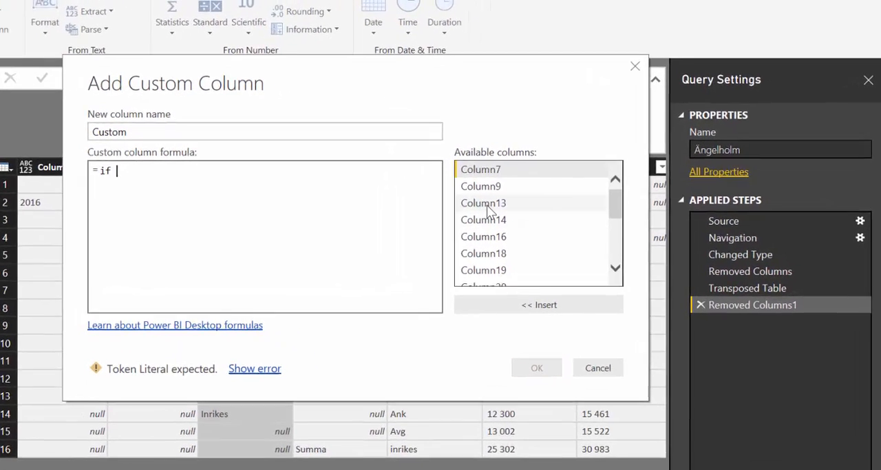
pyautogui.doubleClick(545, 213)
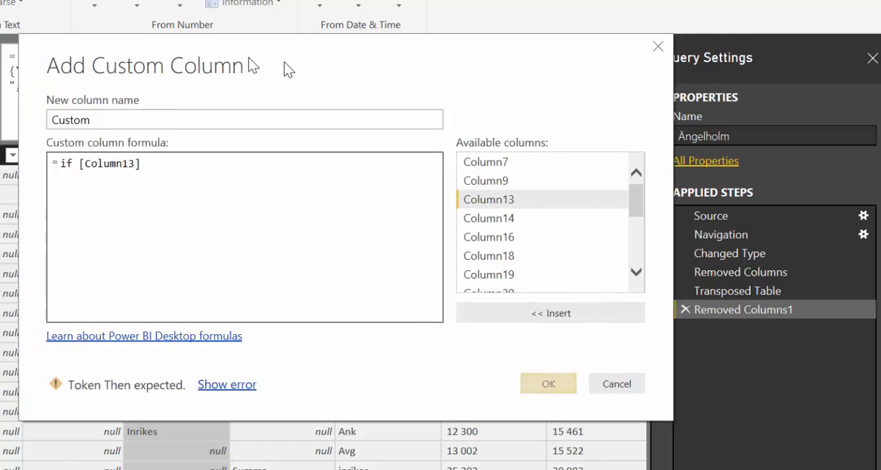
pyautogui.moveTo(249, 59); pyautogui.dragTo(457, 65)
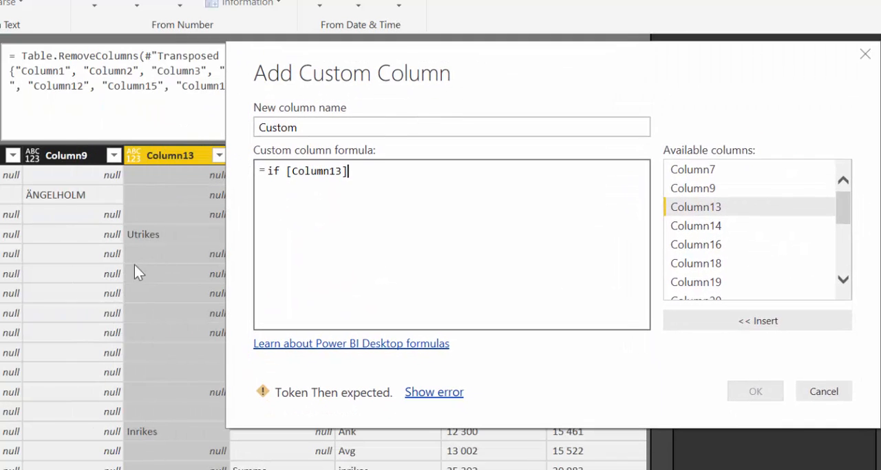
pyautogui.write('=')
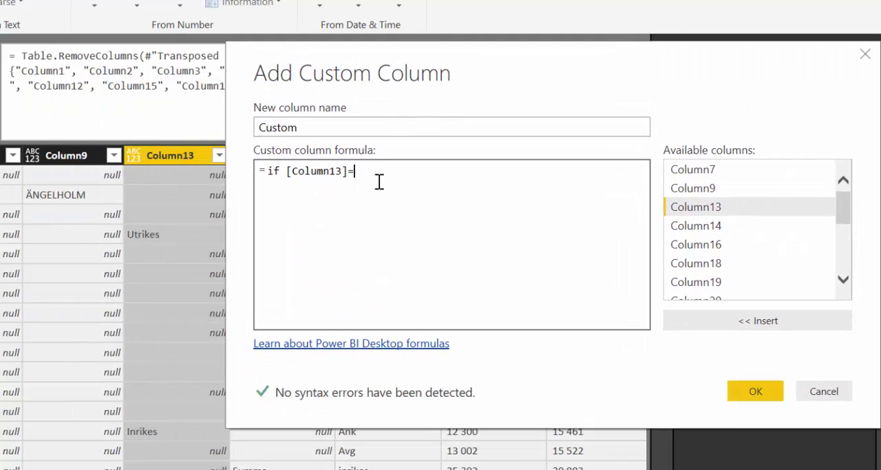
pyautogui.write('"Inrikes" ')
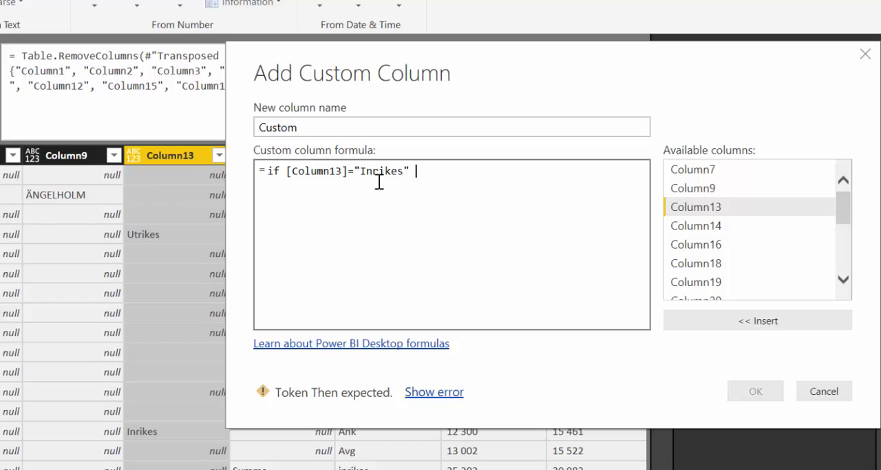
pyautogui.write('then ')
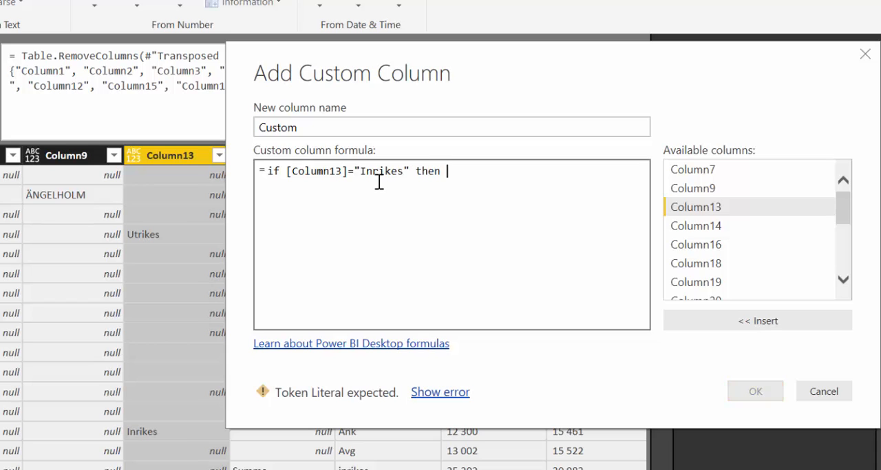
pyautogui.write('"Inr')
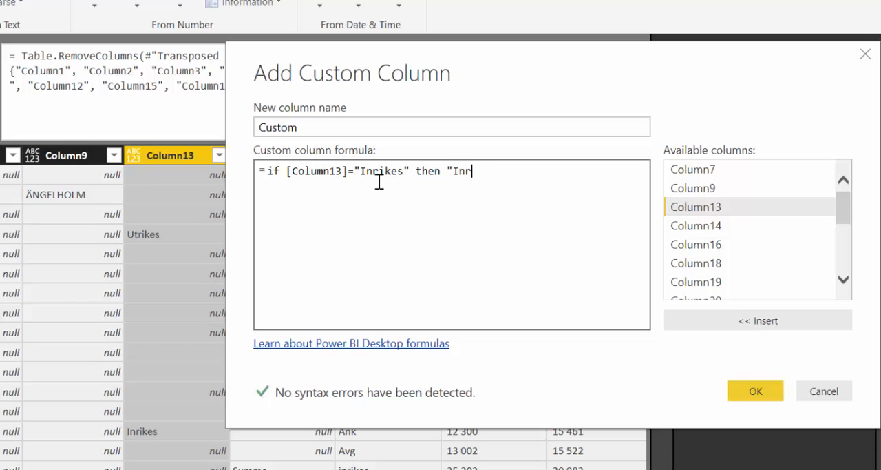
pyautogui.write('ikes')
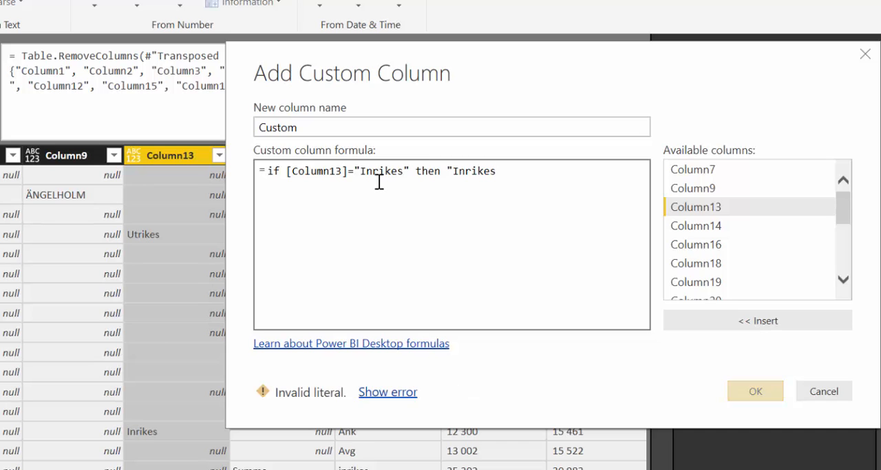
pyautogui.write('" else')
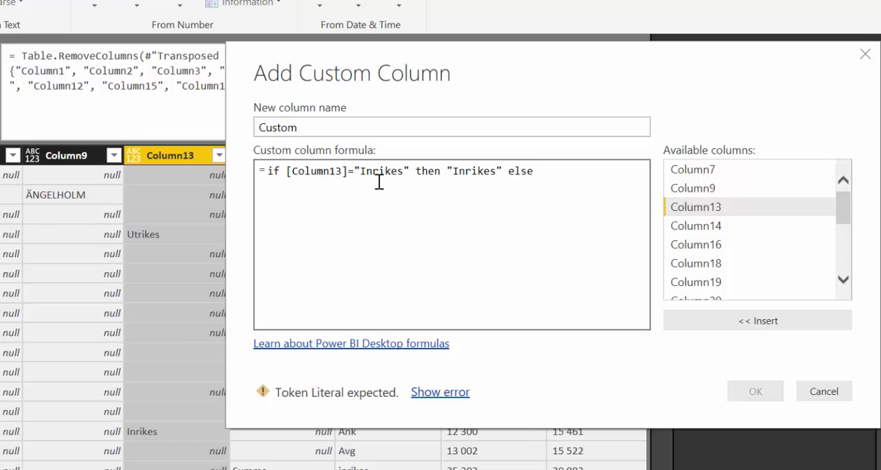
# Complete the custom column formula with then "Inrikes" else [Column14] and add the column
pyautogui.doubleClick(701, 227)
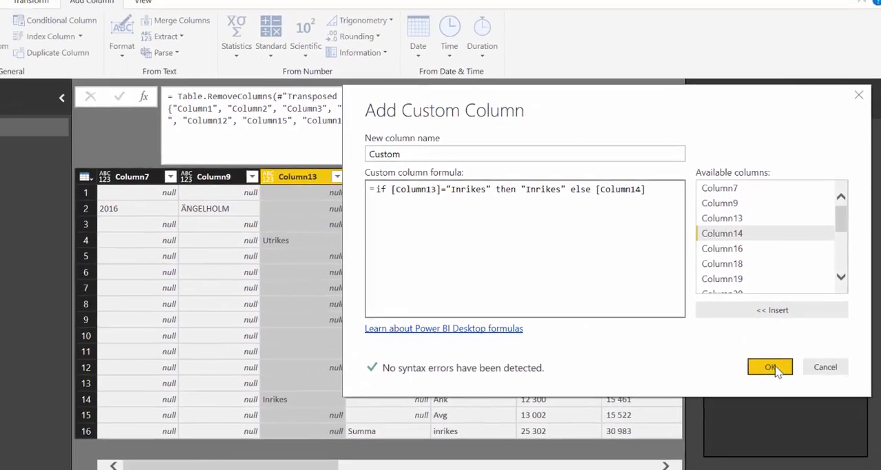
pyautogui.click(755, 391)
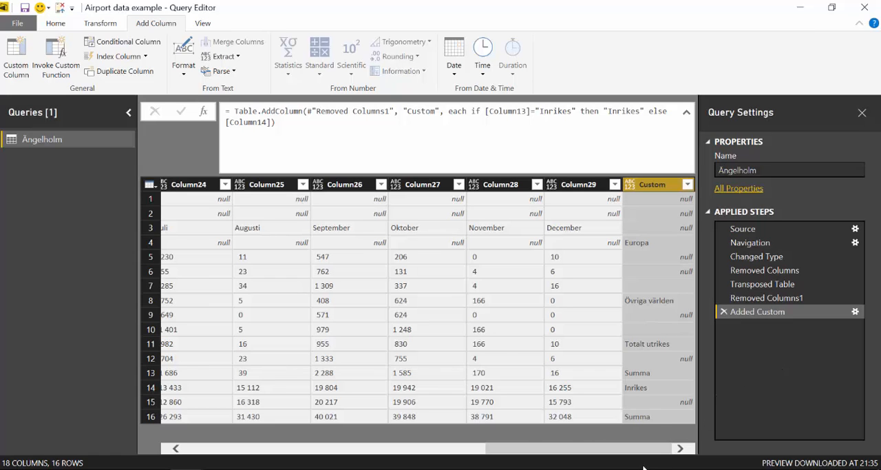
# Move the Custom column between Column16 and Column18, and remove Column16
pyautogui.moveTo(642, 191); pyautogui.dragTo(389, 206)
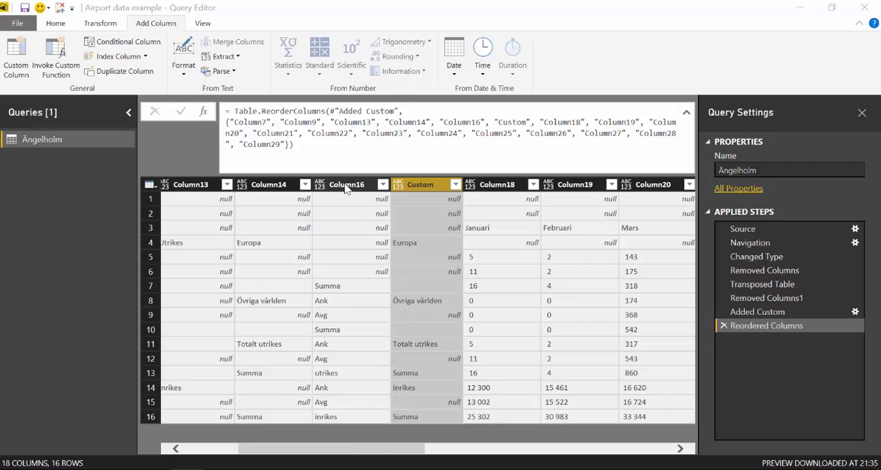
pyautogui.click(347, 190)
pyautogui.rightClick(346, 189)
pyautogui.press('Escape')
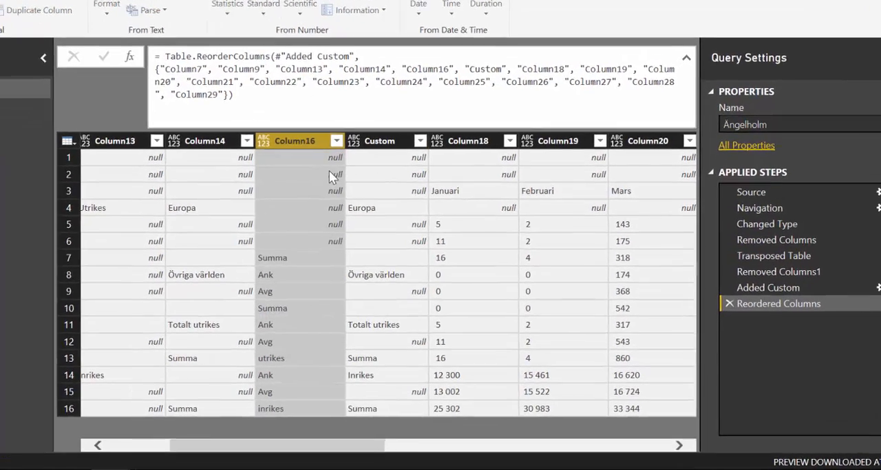
pyautogui.press('Delete')
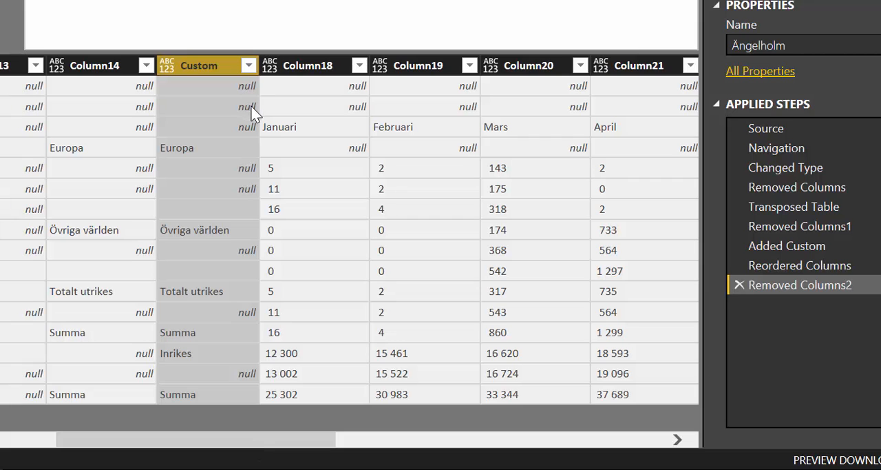
# Fill down the year and airport name in Column7 and Column9
pyautogui.moveTo(190, 437); pyautogui.dragTo(43, 437)
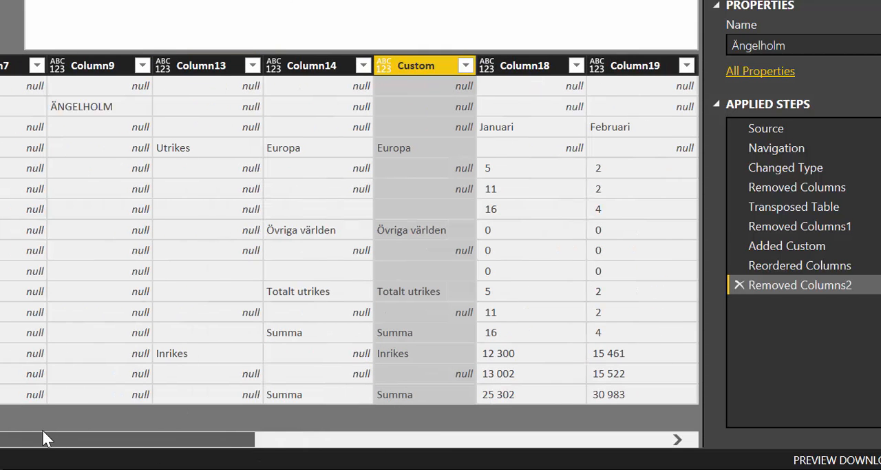
pyautogui.click(7, 65)
pyautogui.keyDown('ctrl'); pyautogui.click(93, 63); pyautogui.keyUp('ctrl')
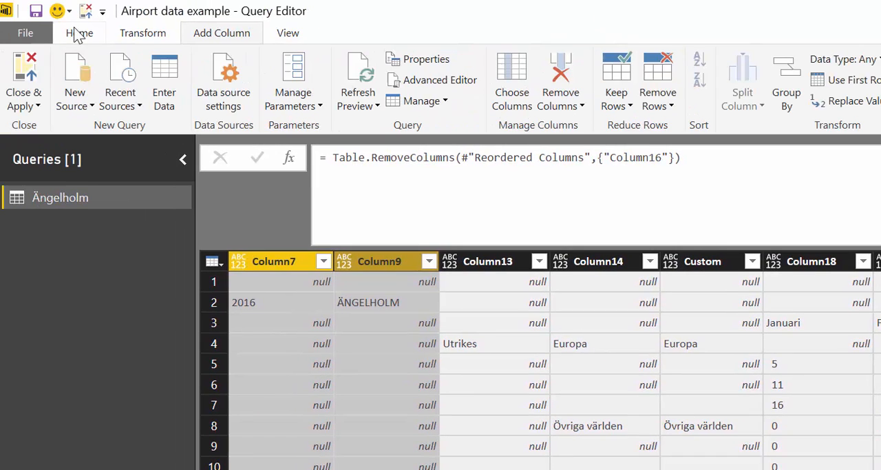
pyautogui.click(142, 33)
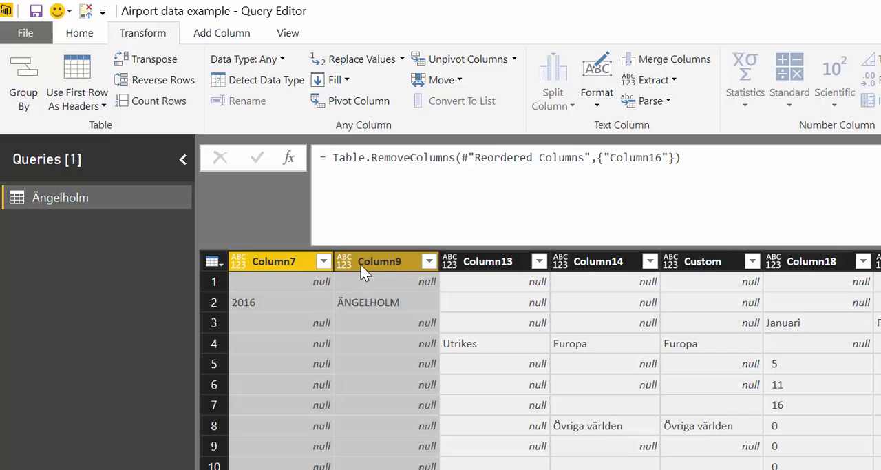
pyautogui.click(336, 80)
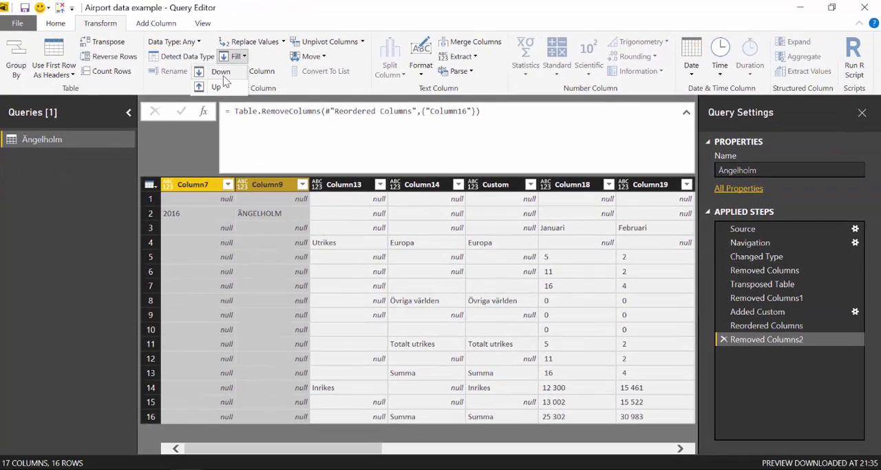
pyautogui.click(245, 79)
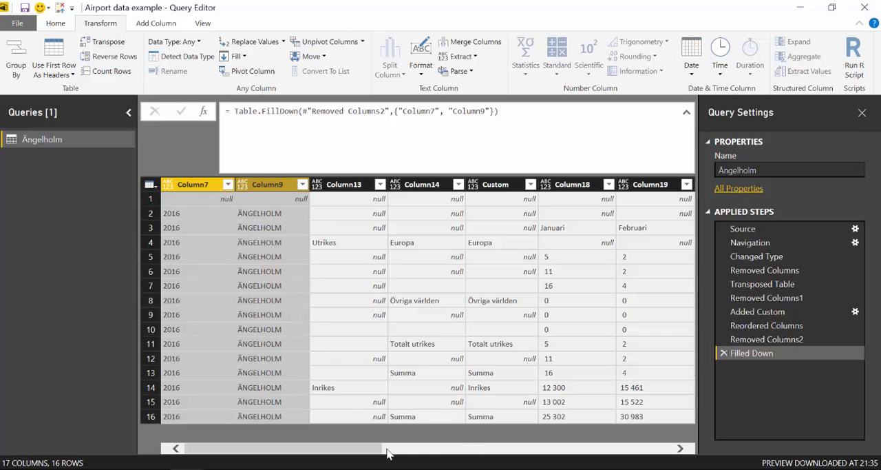
# Remove the top 1 row from the table
pyautogui.moveTo(387, 452); pyautogui.dragTo(365, 453)
pyautogui.click(67, 31)
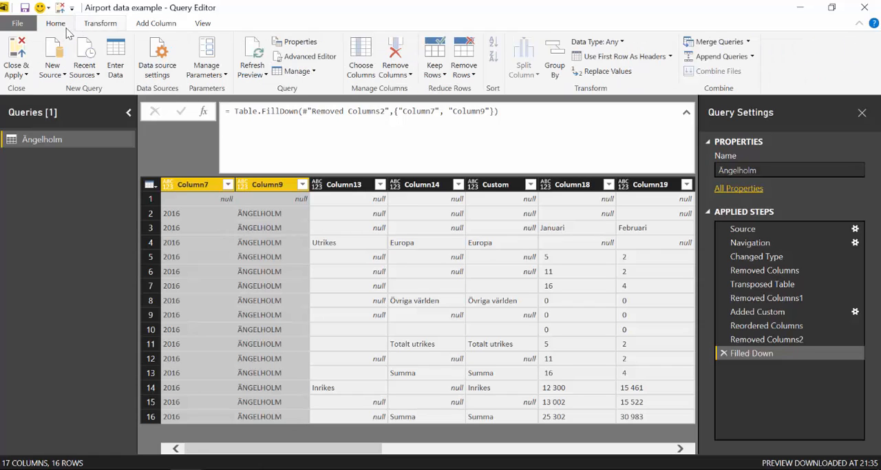
pyautogui.click(464, 69)
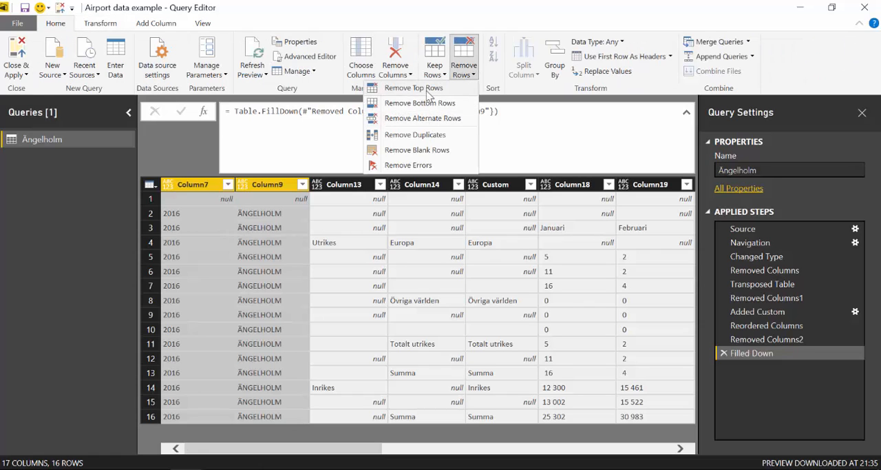
pyautogui.click(429, 94)
pyautogui.write('1')
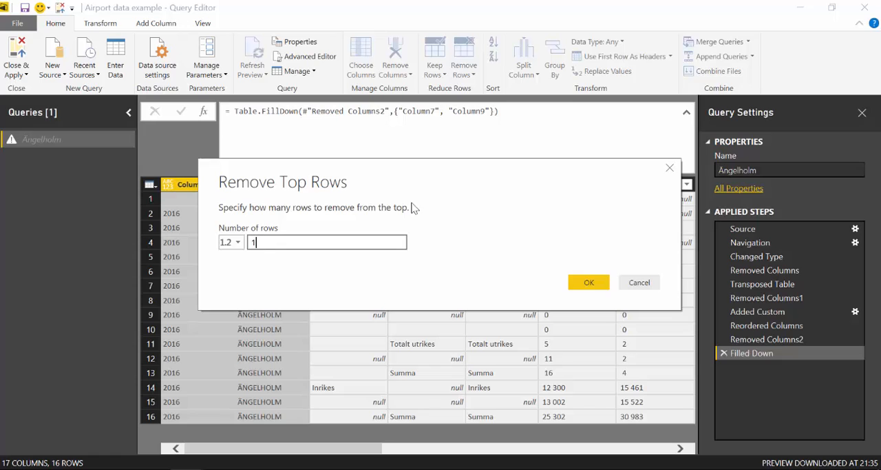
pyautogui.click(596, 283)
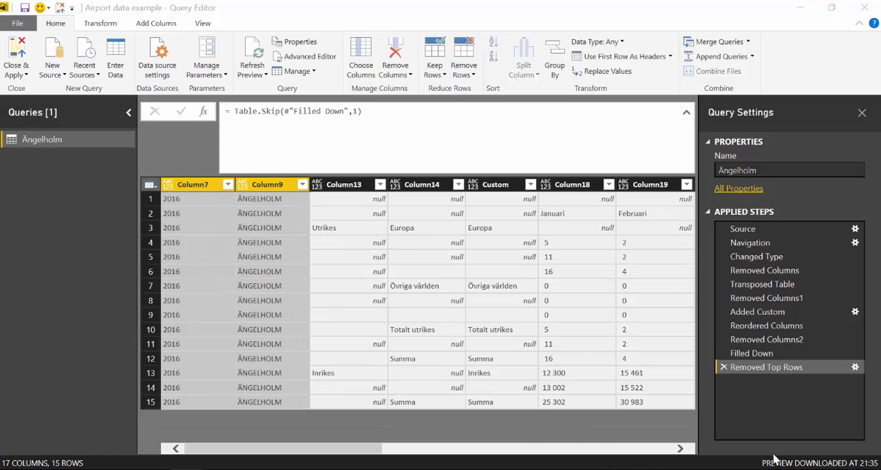
# Fill down the values in Column13 and Column14, and dismiss the calendar reminder
pyautogui.click(348, 183)
pyautogui.keyDown('ctrl'); pyautogui.click(413, 180); pyautogui.keyUp('ctrl')
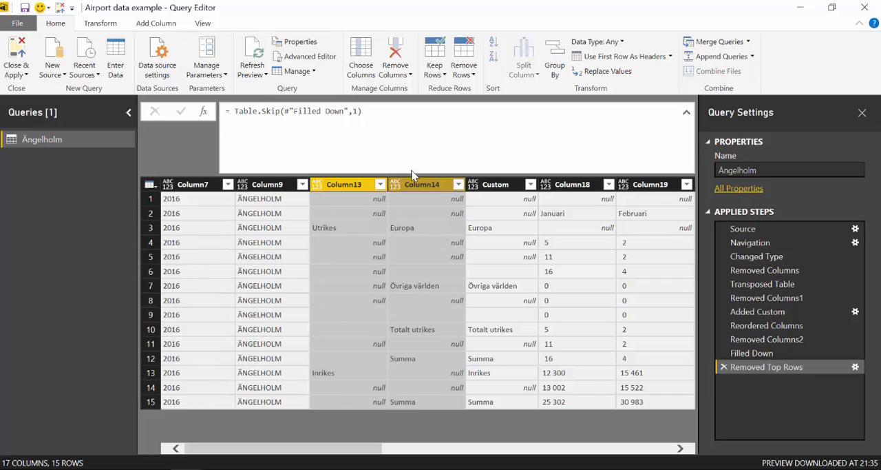
pyautogui.click(100, 23)
pyautogui.click(237, 56)
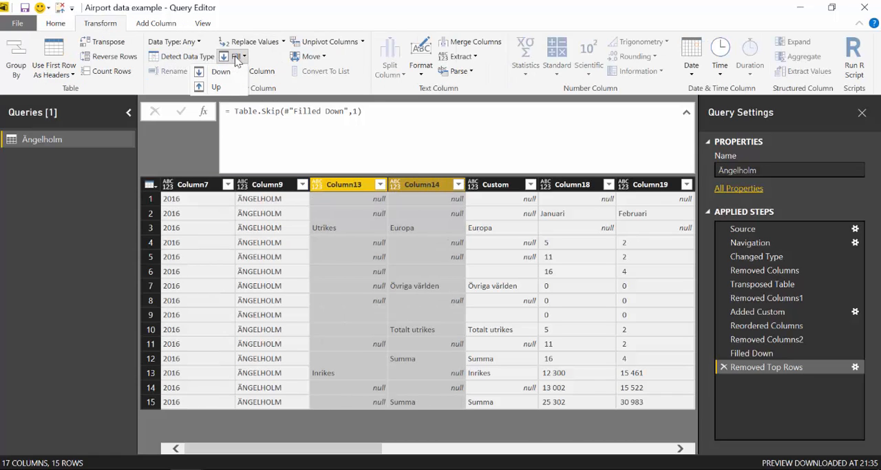
pyautogui.click(222, 72)
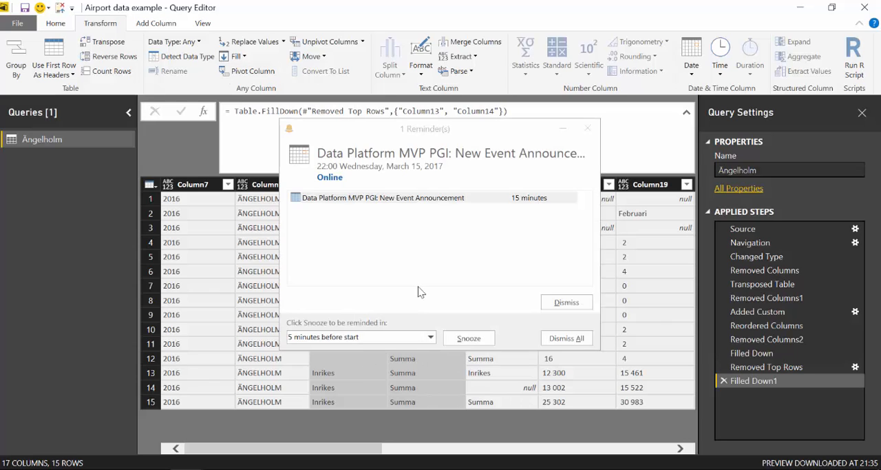
pyautogui.click(566, 303)
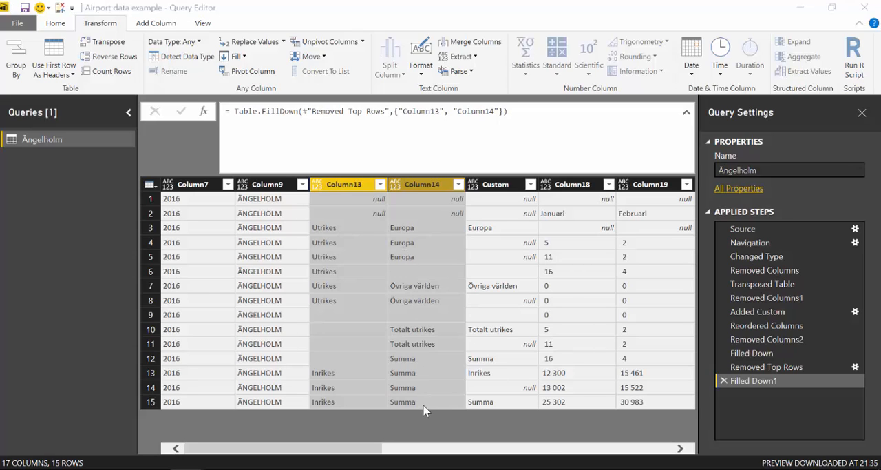
# Filter Column14 to exclude the Summa and Totalt utrikes rows
pyautogui.click(458, 185)
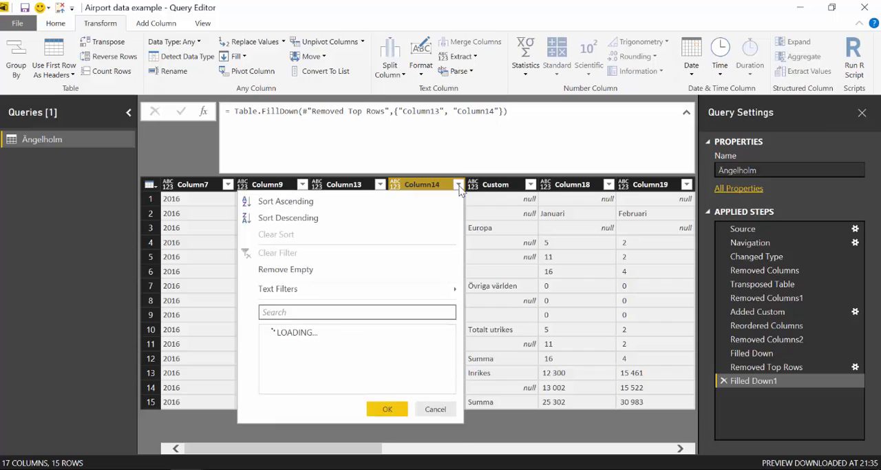
pyautogui.click(292, 387)
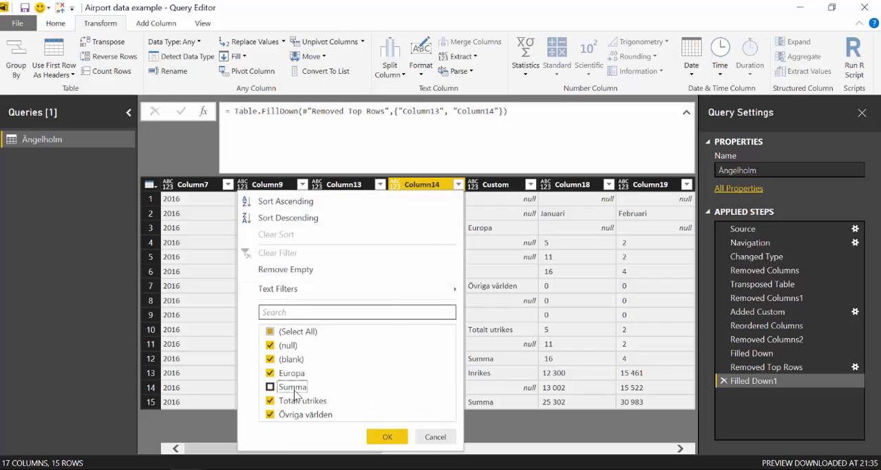
pyautogui.click(298, 400)
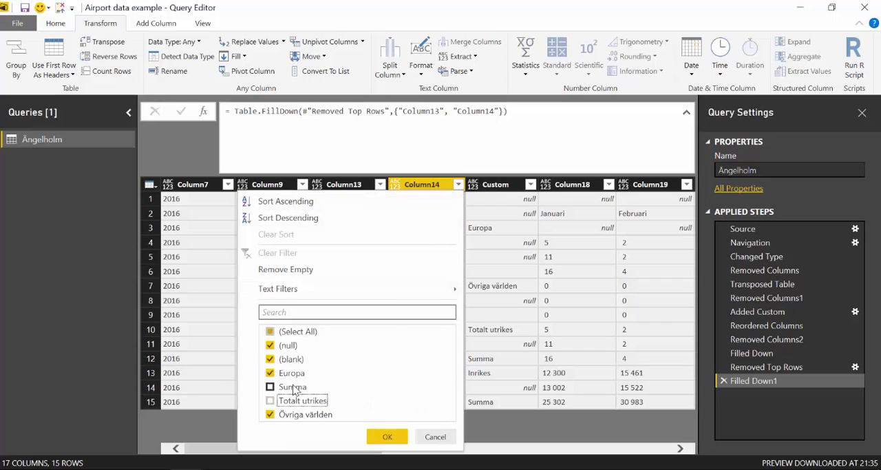
pyautogui.click(390, 438)
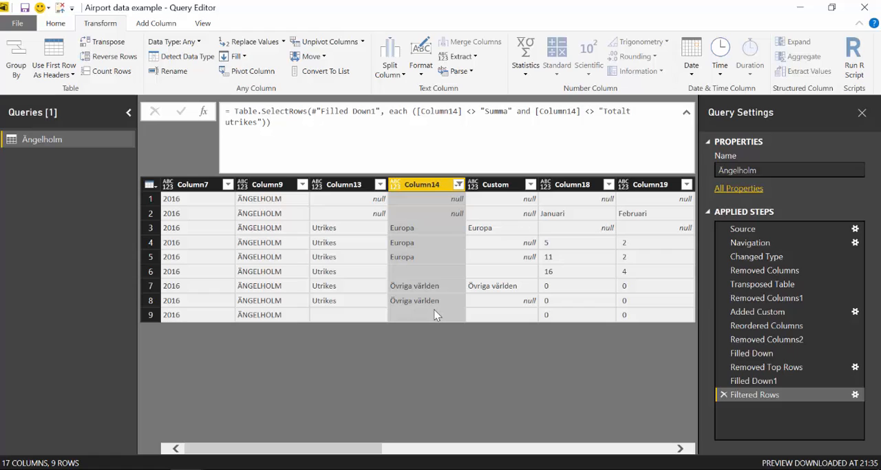
# Edit the Removed Columns2 formula so that it removes Column14 instead of Column16
pyautogui.click(783, 329)
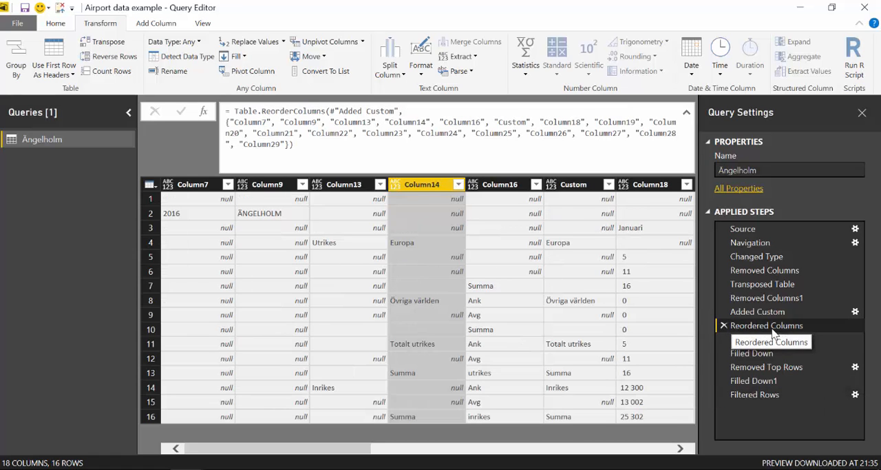
pyautogui.click(766, 341)
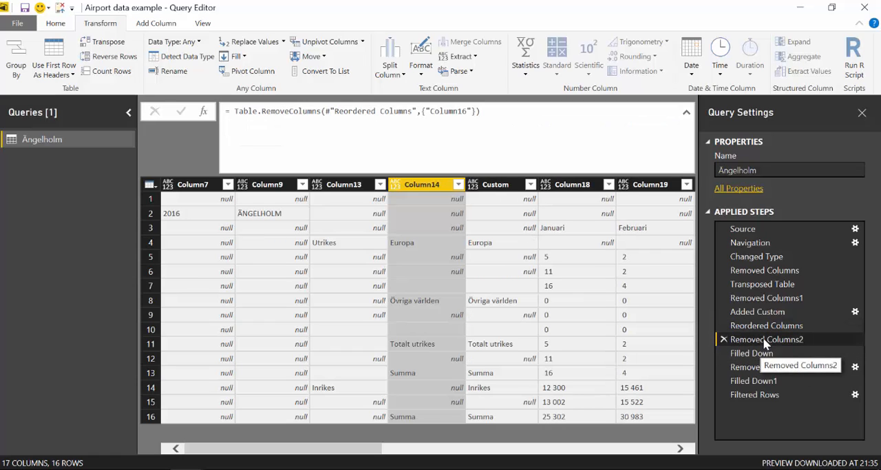
pyautogui.click(469, 112)
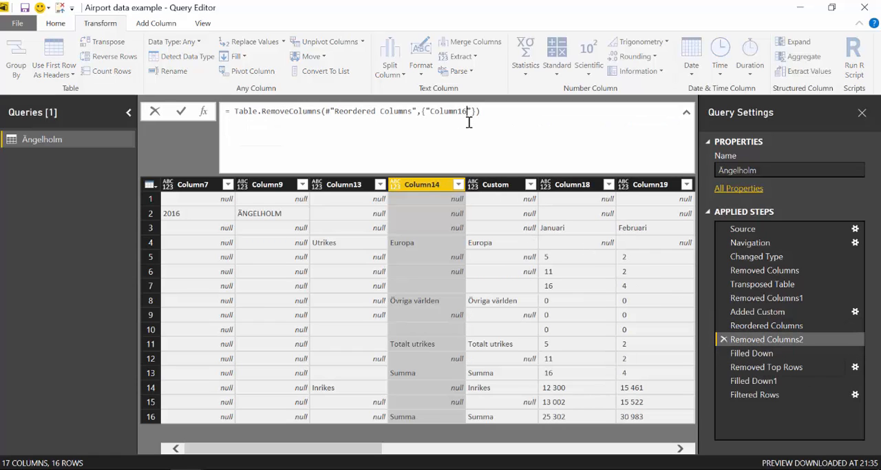
pyautogui.write('4')
# Check the applied steps that depend on Column14, and delete every applied step after Reordered Columns
pyautogui.click(765, 401)
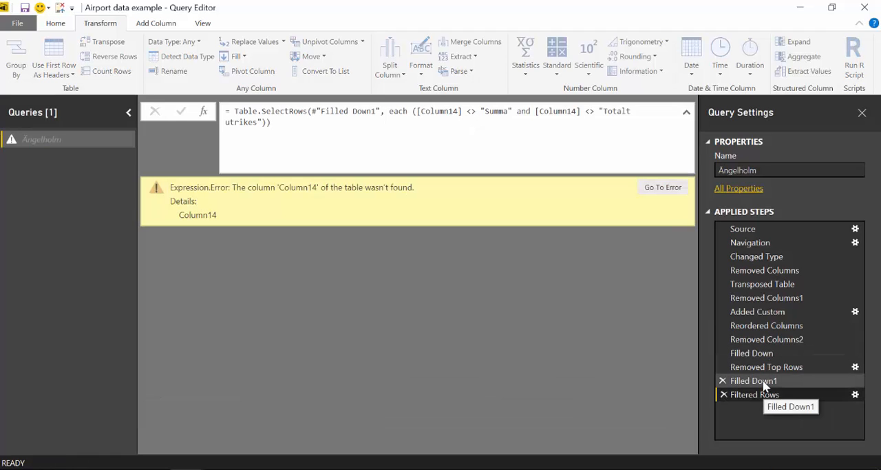
pyautogui.click(765, 382)
pyautogui.click(766, 366)
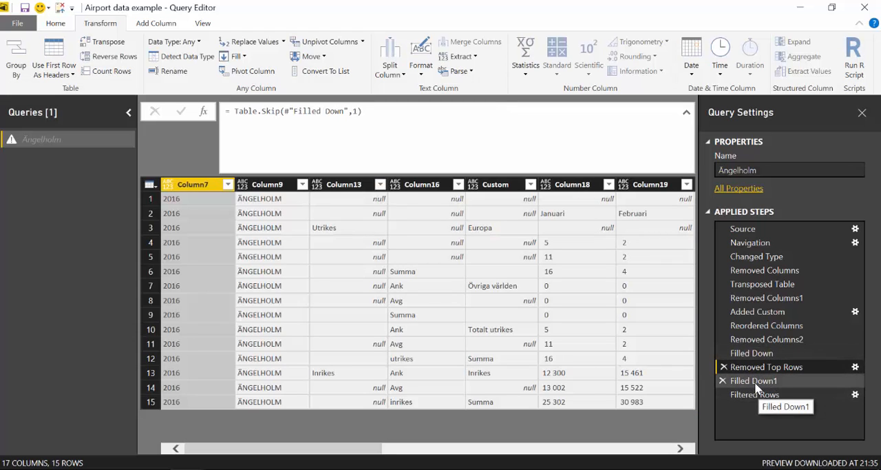
pyautogui.click(755, 382)
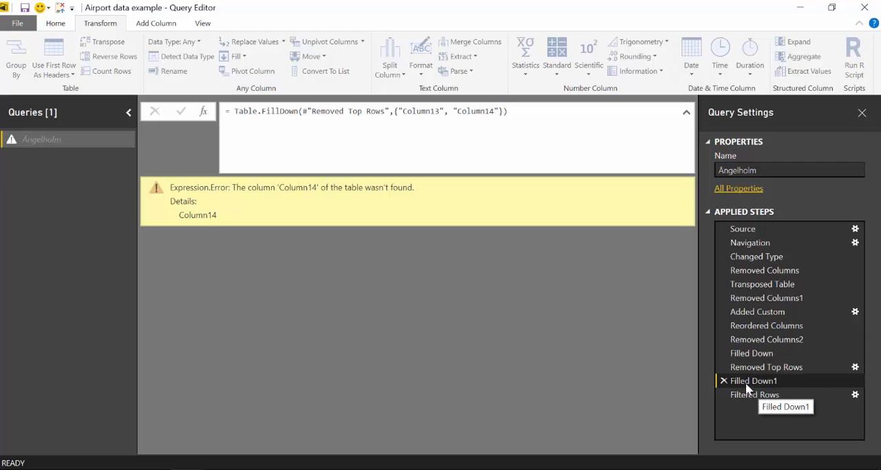
pyautogui.click(723, 380)
pyautogui.click(509, 271)
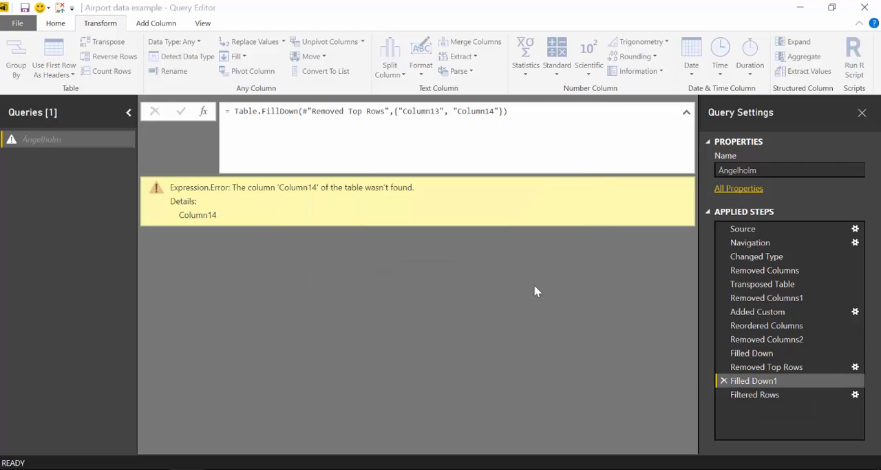
pyautogui.click(723, 380)
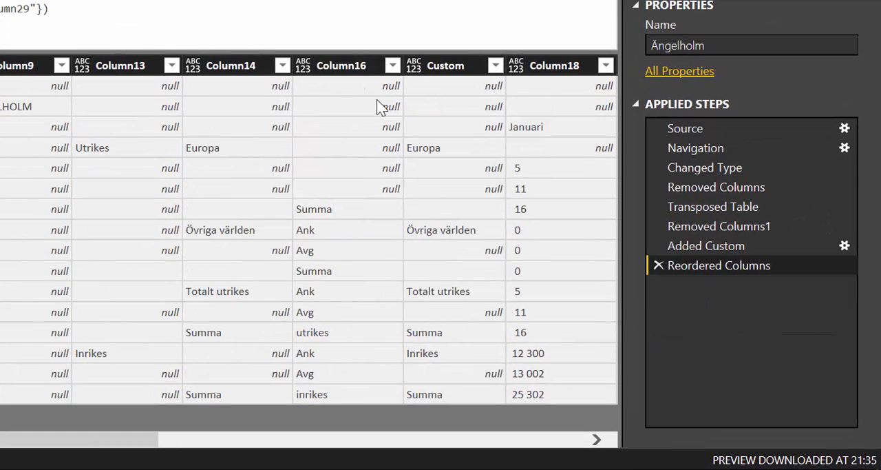
# Remove Column14 from the table
pyautogui.click(237, 62)
pyautogui.rightClick(235, 63)
pyautogui.click(259, 97)
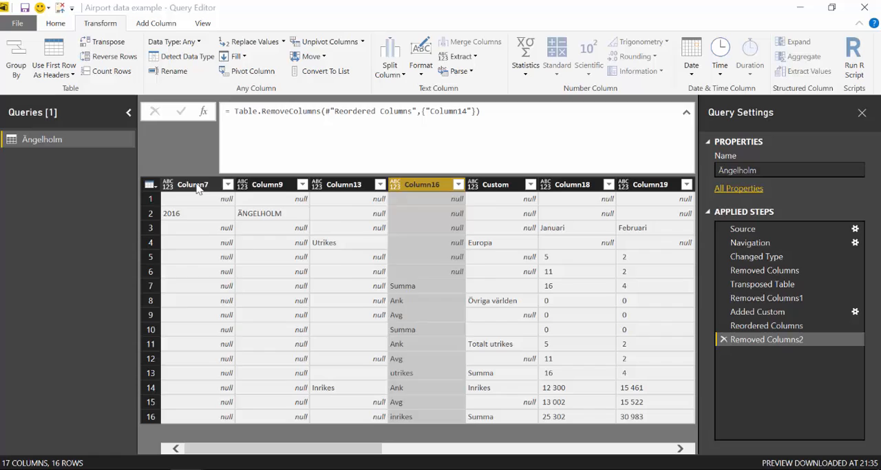
# Fill down the values in Column7, Column9, Column13 and Custom together
pyautogui.click(193, 185)
pyautogui.keyDown('ctrl'); pyautogui.click(276, 185); pyautogui.keyUp('ctrl')
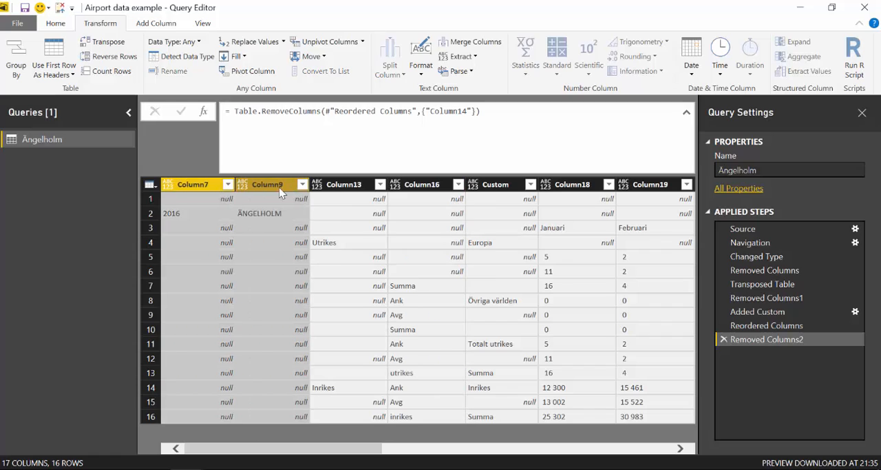
pyautogui.keyDown('ctrl'); pyautogui.click(351, 189); pyautogui.keyUp('ctrl')
pyautogui.keyDown('ctrl'); pyautogui.click(508, 188); pyautogui.keyUp('ctrl')
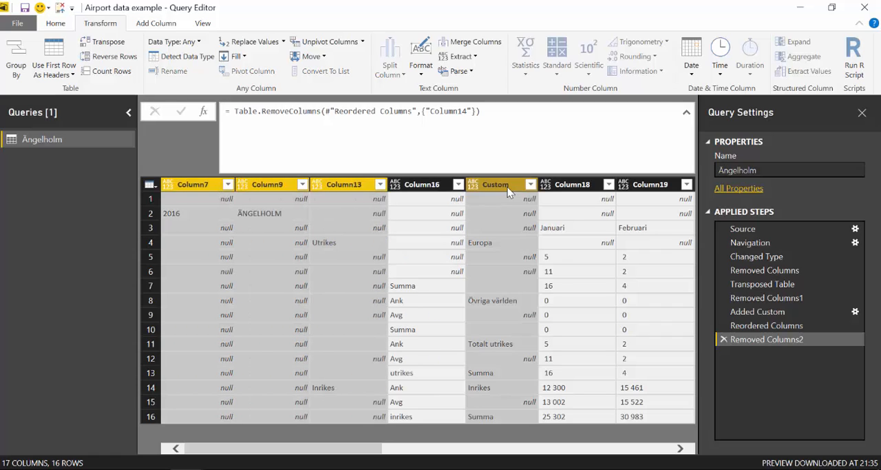
pyautogui.click(235, 56)
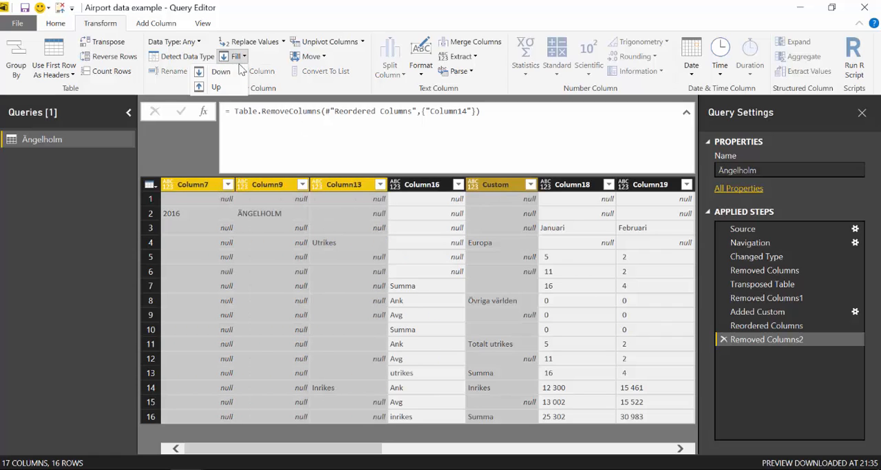
pyautogui.click(221, 72)
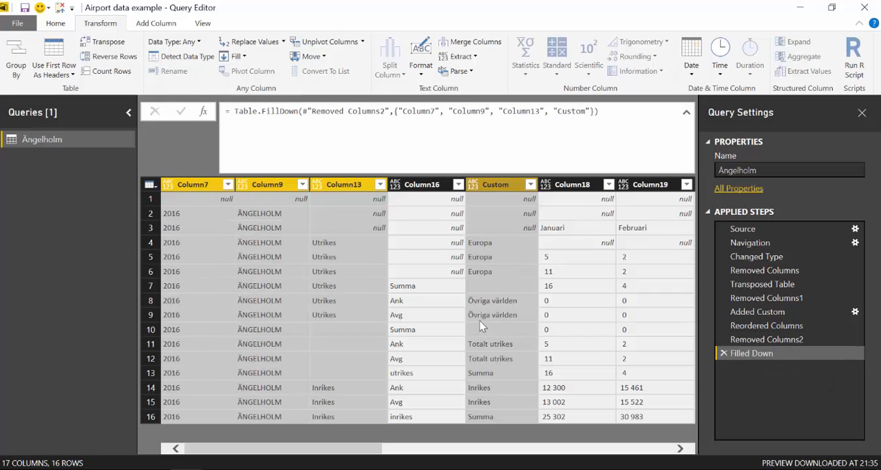
# Filter out Summa and Totalt utrikes in the Custom column, and Summa in Column16
pyautogui.click(531, 184)
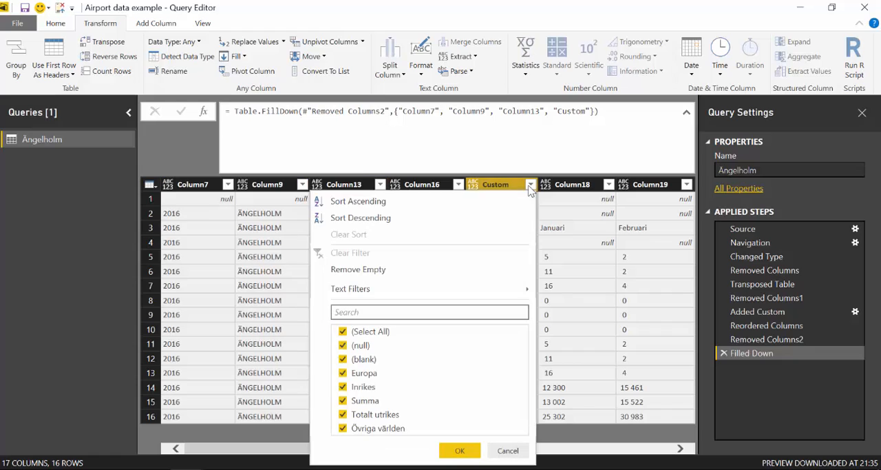
pyautogui.click(365, 400)
pyautogui.click(366, 414)
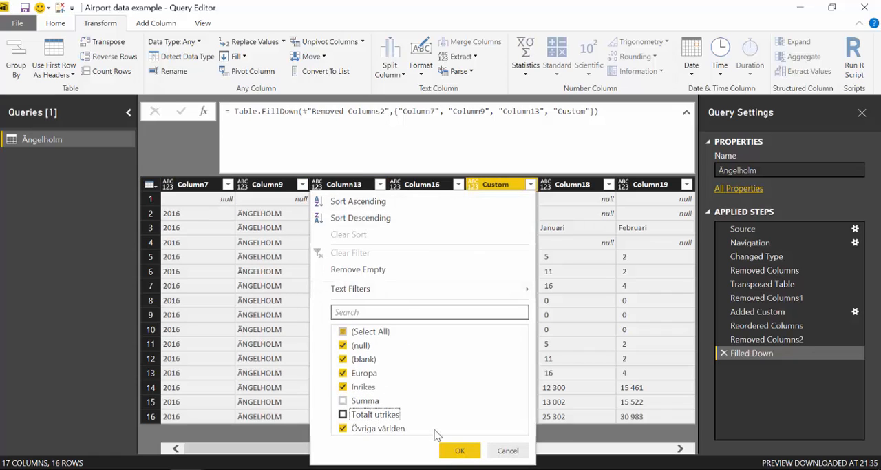
pyautogui.click(457, 451)
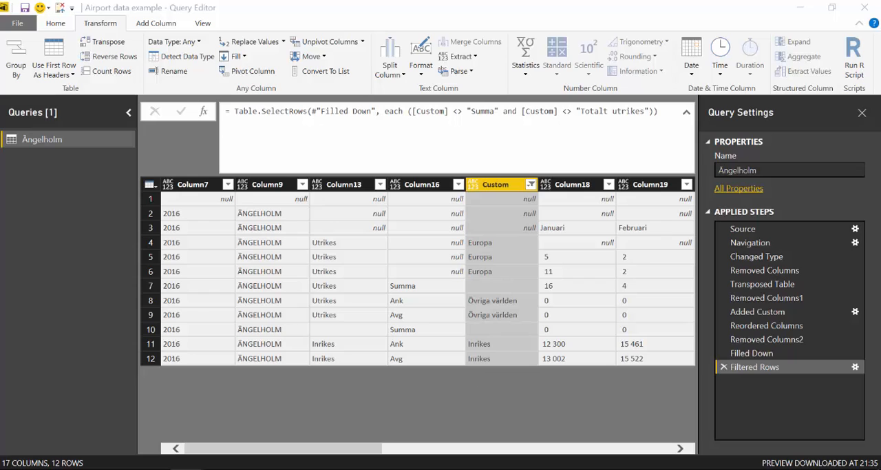
pyautogui.click(458, 184)
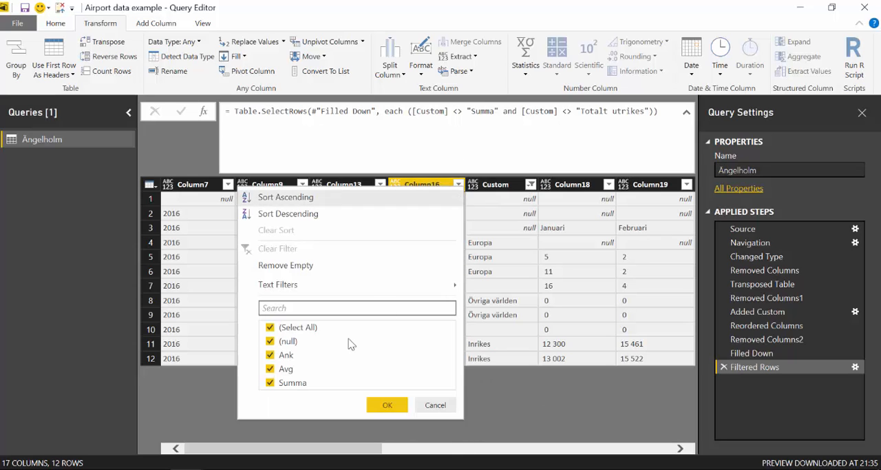
pyautogui.click(288, 383)
pyautogui.click(388, 405)
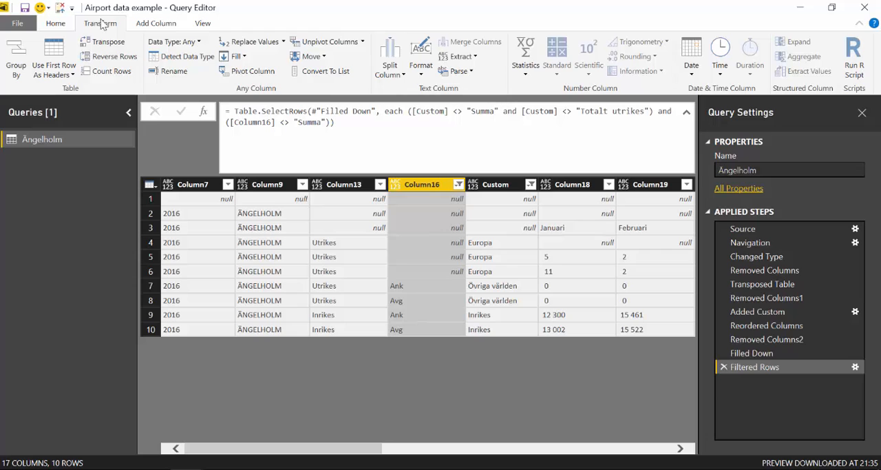
# Remove the top 1 row from the filtered table
pyautogui.click(55, 23)
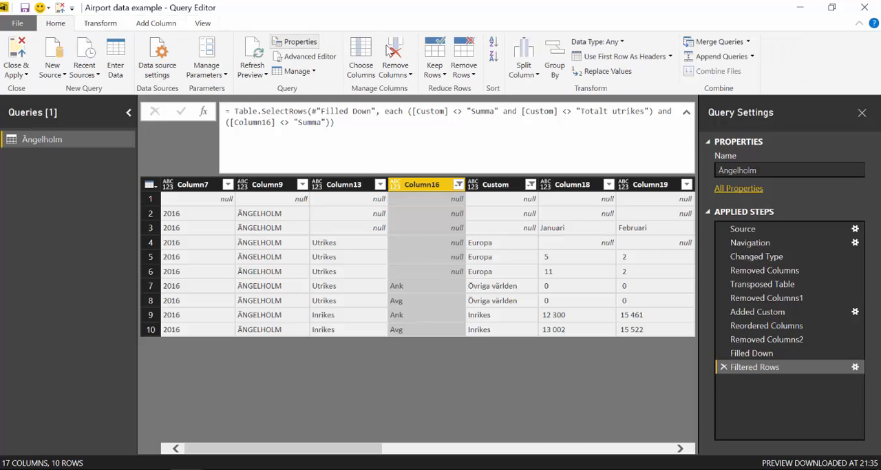
pyautogui.click(464, 62)
pyautogui.click(434, 89)
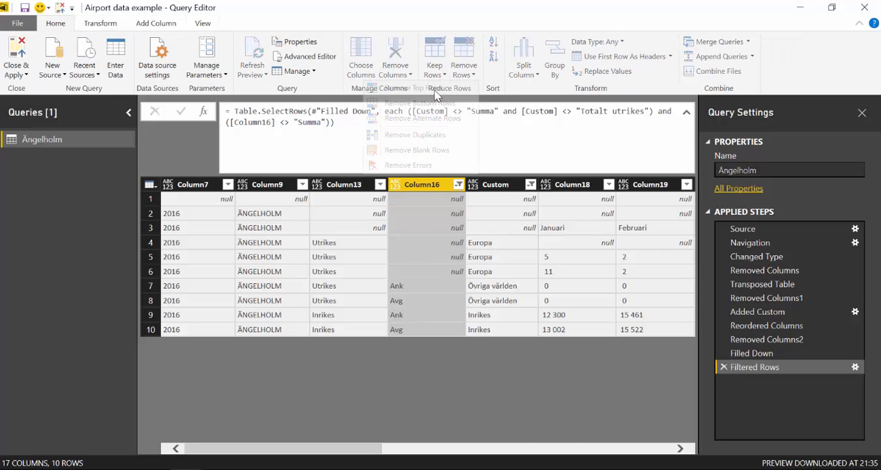
pyautogui.write('1')
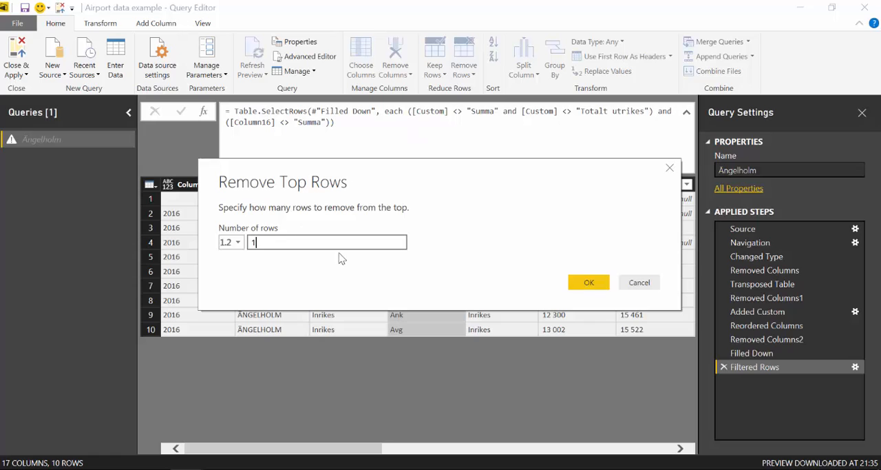
pyautogui.click(579, 282)
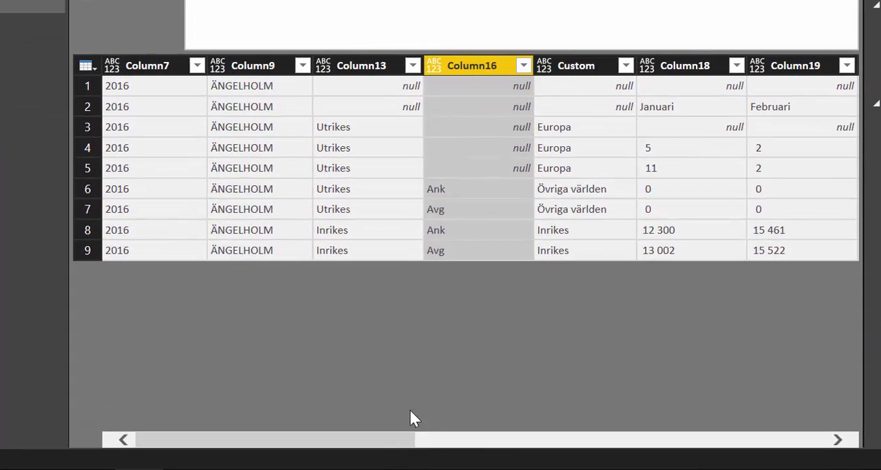
# Add a custom column with the formula if [Column13]=null then "Airport" else [Column9]
pyautogui.moveTo(398, 442); pyautogui.dragTo(808, 424)
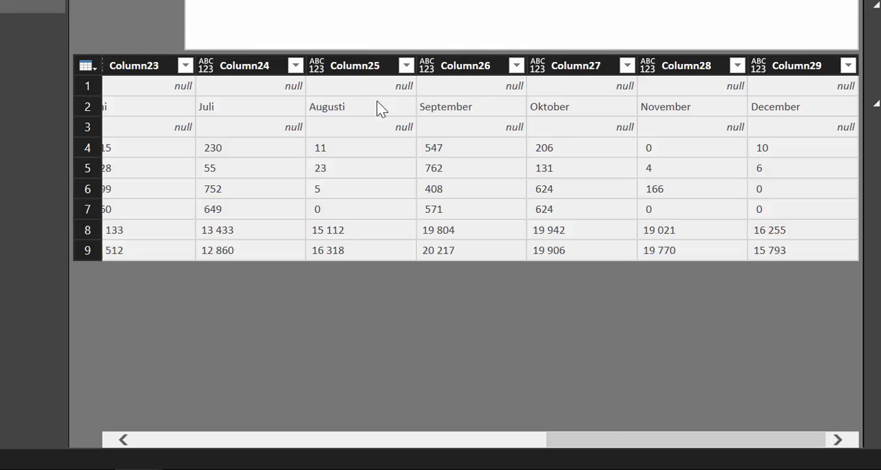
pyautogui.moveTo(559, 440); pyautogui.dragTo(62, 415)
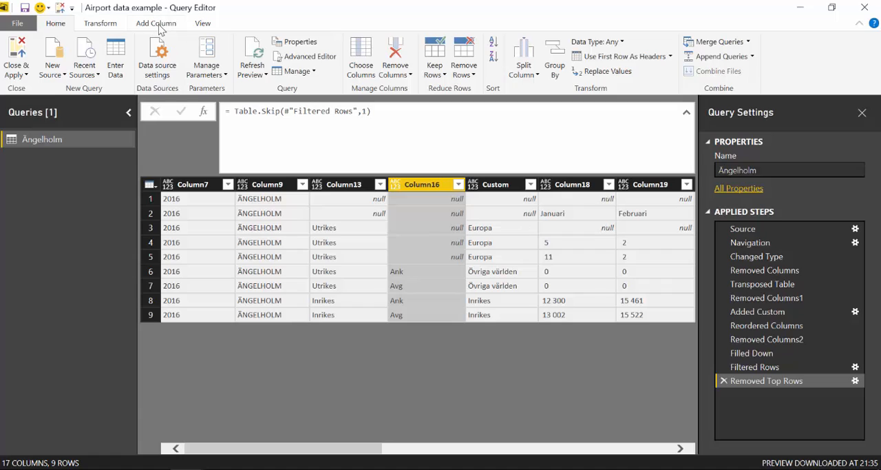
pyautogui.click(159, 25)
pyautogui.click(15, 59)
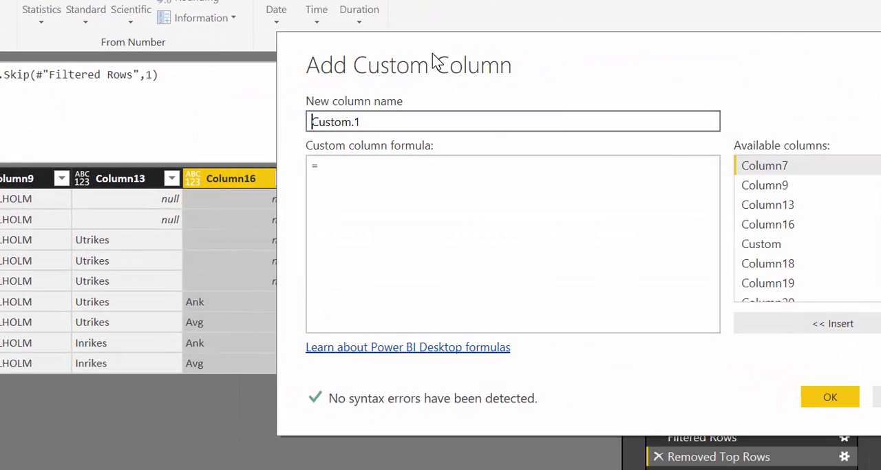
pyautogui.click(338, 205)
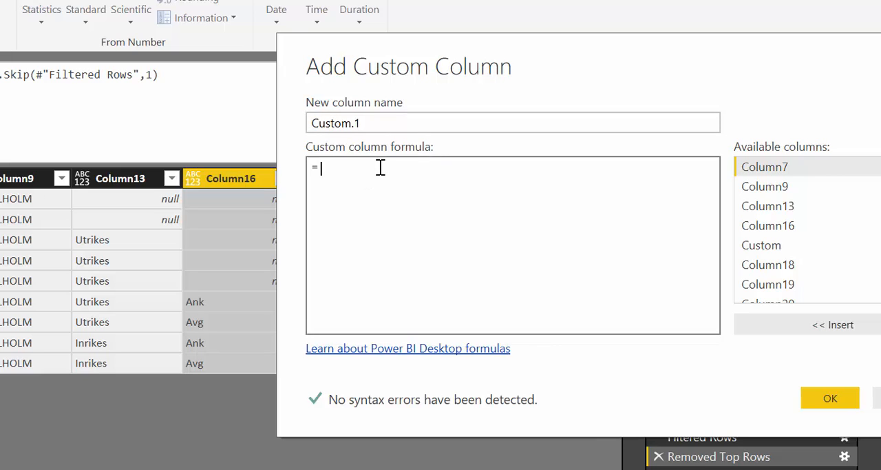
pyautogui.write('if')
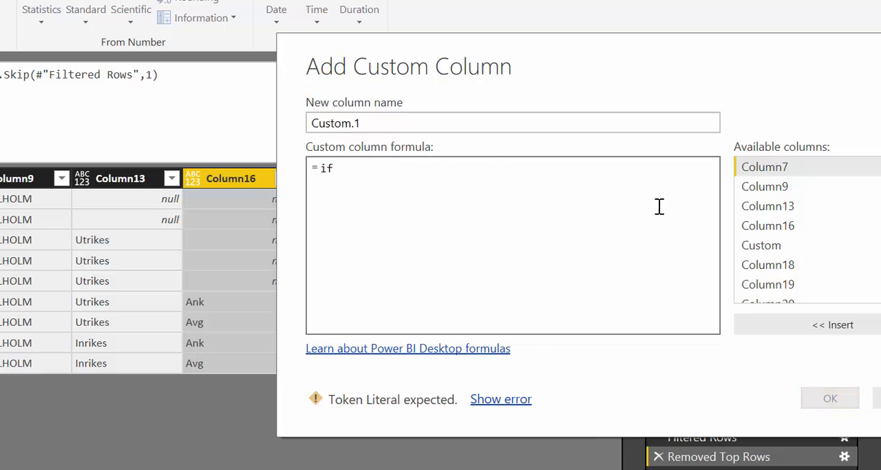
pyautogui.click(775, 206)
pyautogui.doubleClick(780, 208)
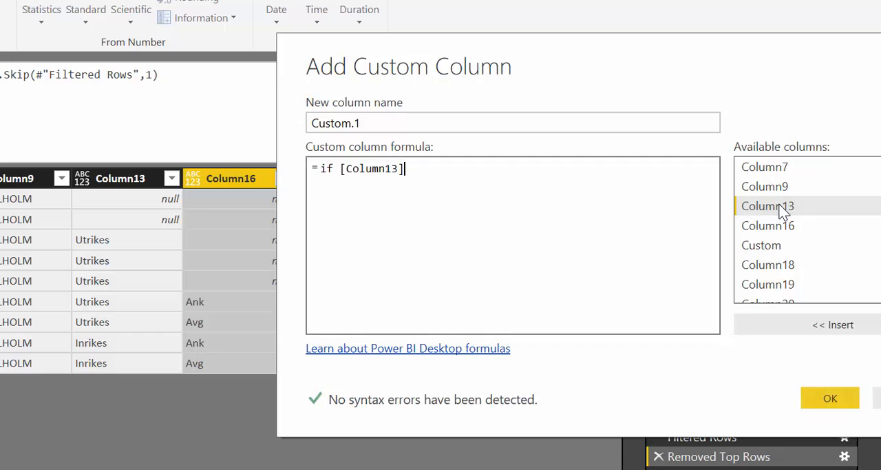
pyautogui.write('=')
pyautogui.write('nukk')
pyautogui.press('BackSpace')
pyautogui.press('BackSpace')
pyautogui.write('ll then')
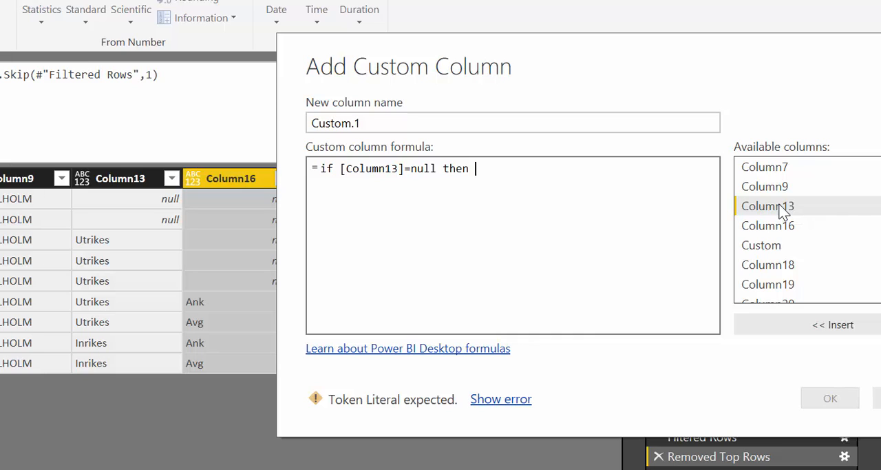
pyautogui.write('"Airport')
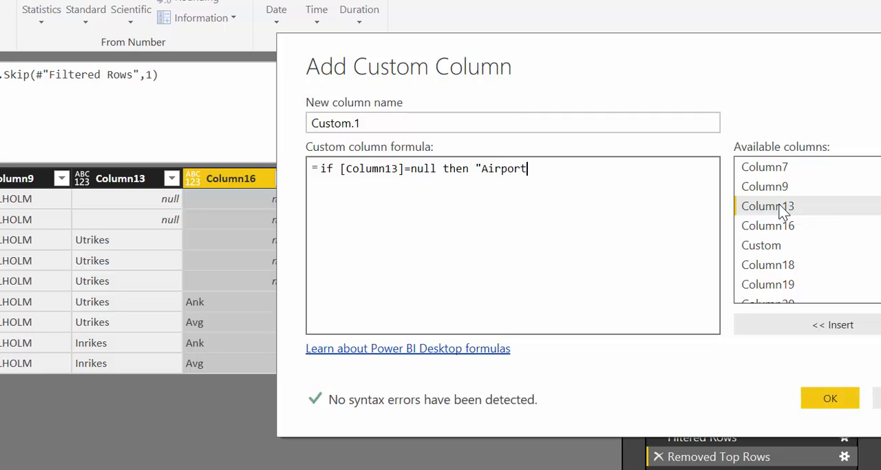
pyautogui.write('"')
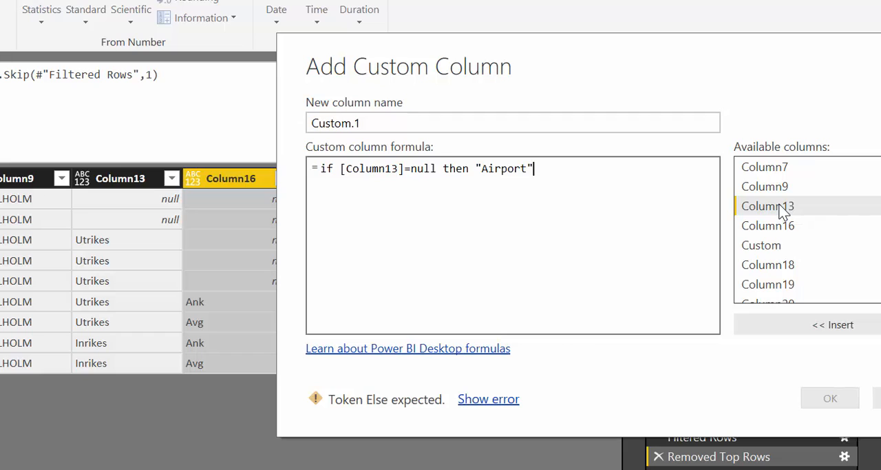
pyautogui.write(' els')
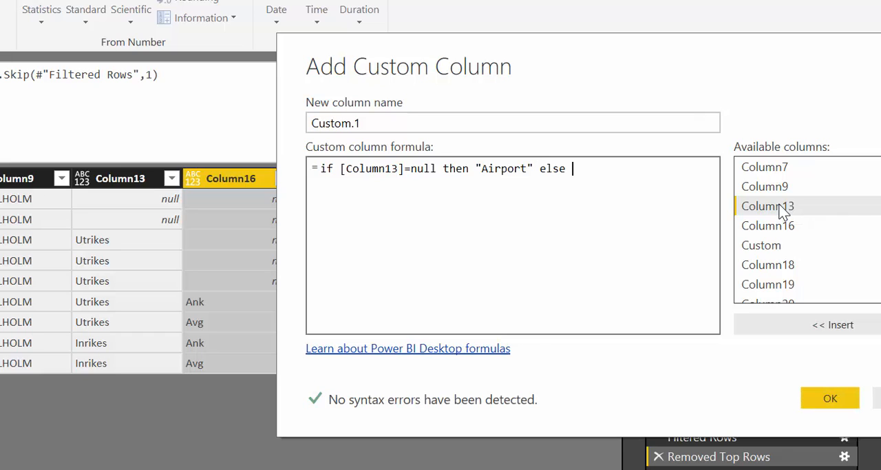
pyautogui.write('e ')
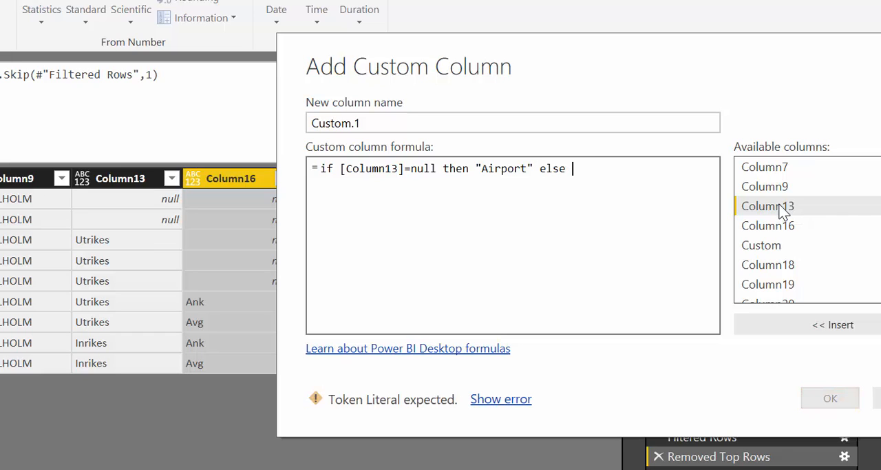
pyautogui.write('[Co')
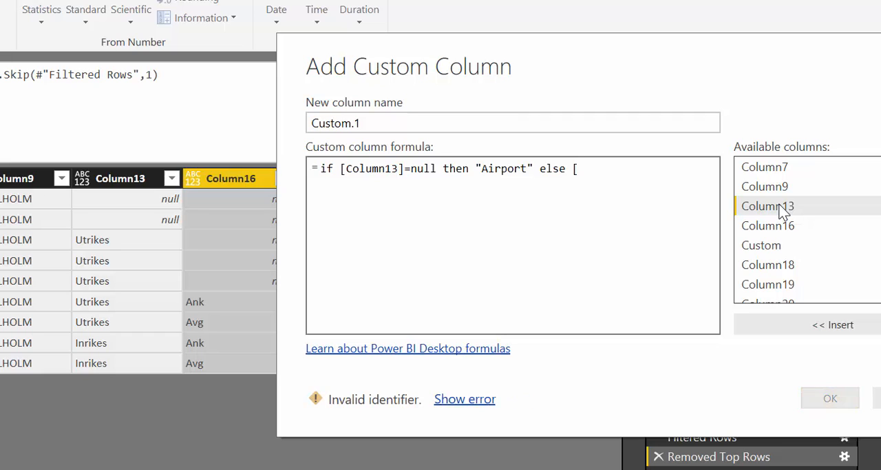
pyautogui.write('lumn')
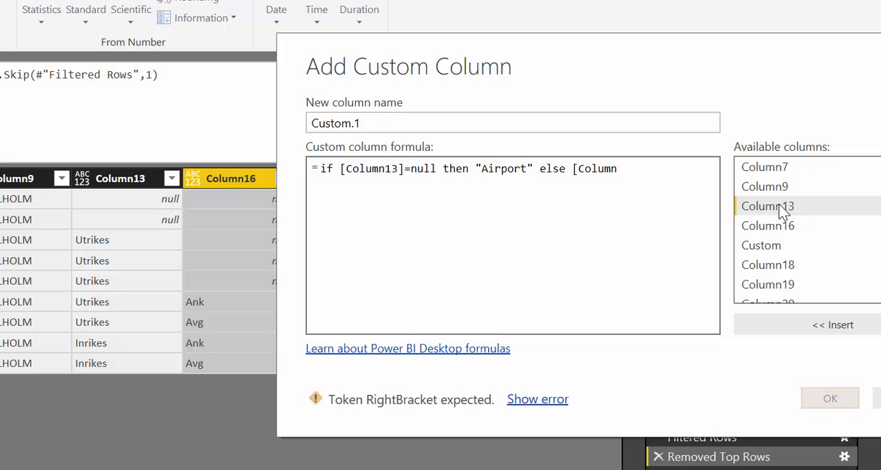
pyautogui.write('9]')
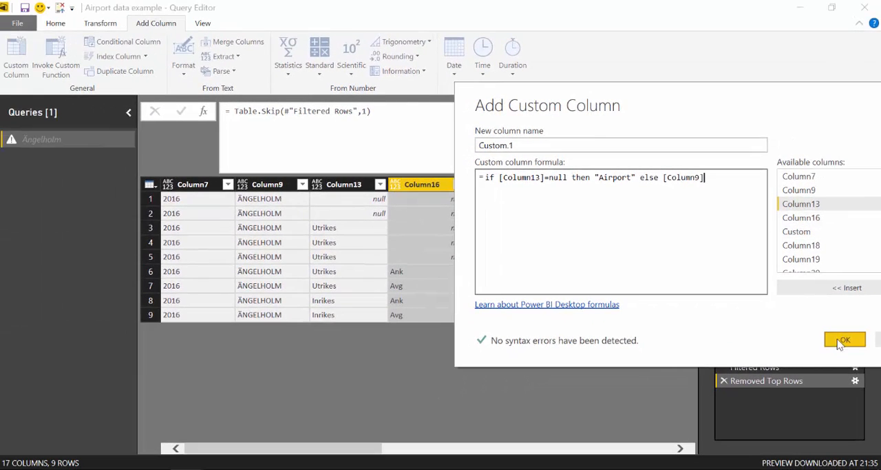
pyautogui.click(834, 381)
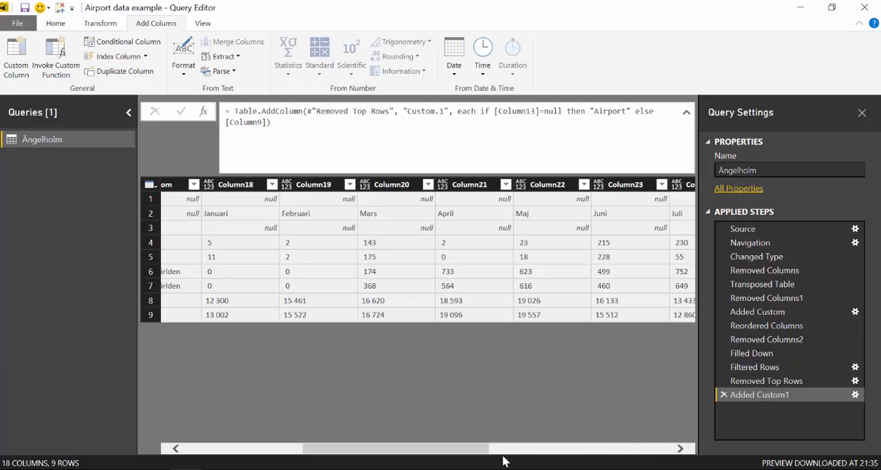
# Change the Removed Top Rows step to remove 2 rows, and return to the Added Custom1 step
pyautogui.moveTo(481, 451); pyautogui.dragTo(301, 450)
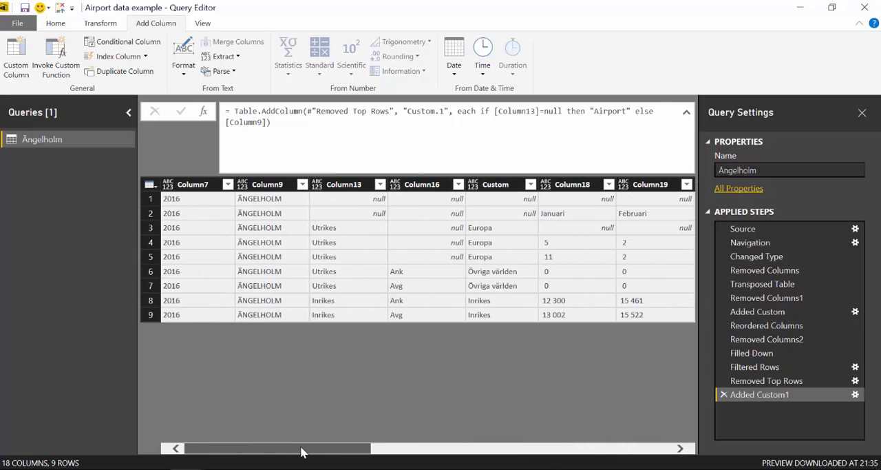
pyautogui.click(778, 380)
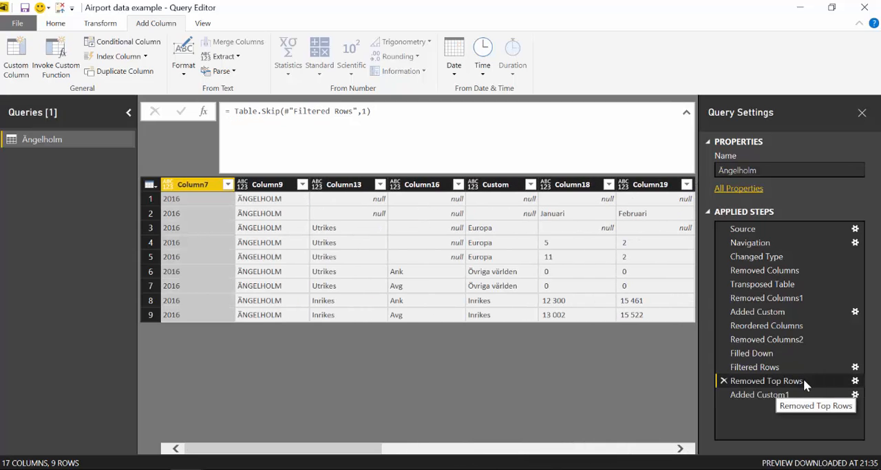
pyautogui.click(856, 380)
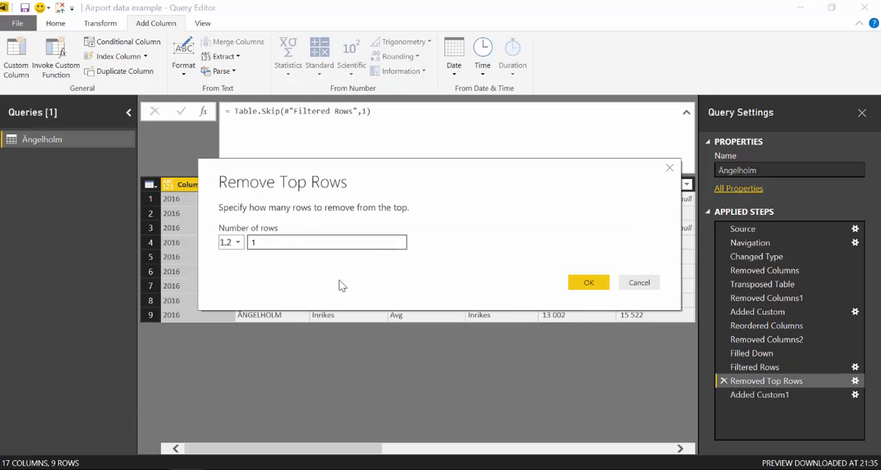
pyautogui.doubleClick(252, 242)
pyautogui.write('2')
pyautogui.click(589, 282)
pyautogui.moveTo(354, 461); pyautogui.dragTo(678, 421)
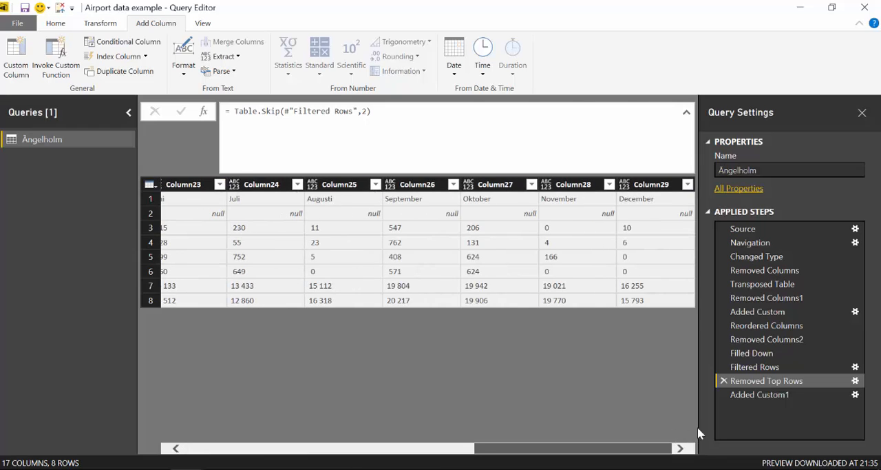
pyautogui.click(757, 394)
pyautogui.moveTo(613, 449); pyautogui.dragTo(640, 448)
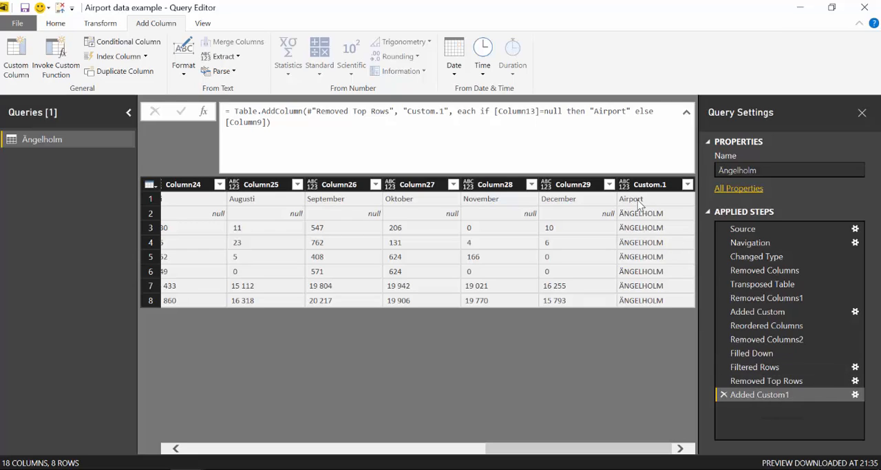
# Add another custom column with the formula if [Column13]=null then "Year" else [Column7]
pyautogui.moveTo(606, 451); pyautogui.dragTo(213, 456)
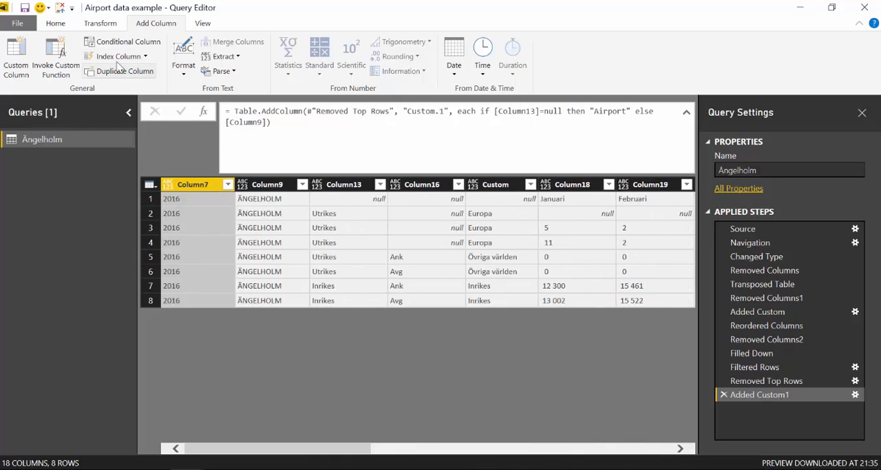
pyautogui.click(12, 51)
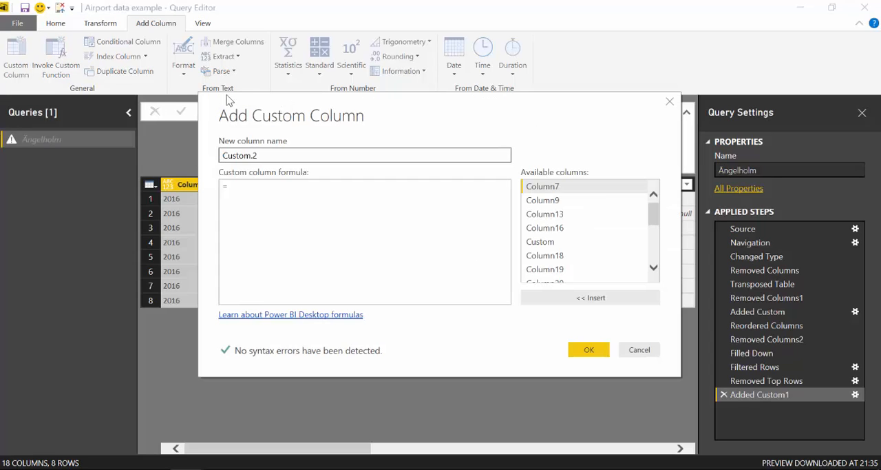
pyautogui.moveTo(267, 112); pyautogui.dragTo(434, 99)
pyautogui.click(528, 183)
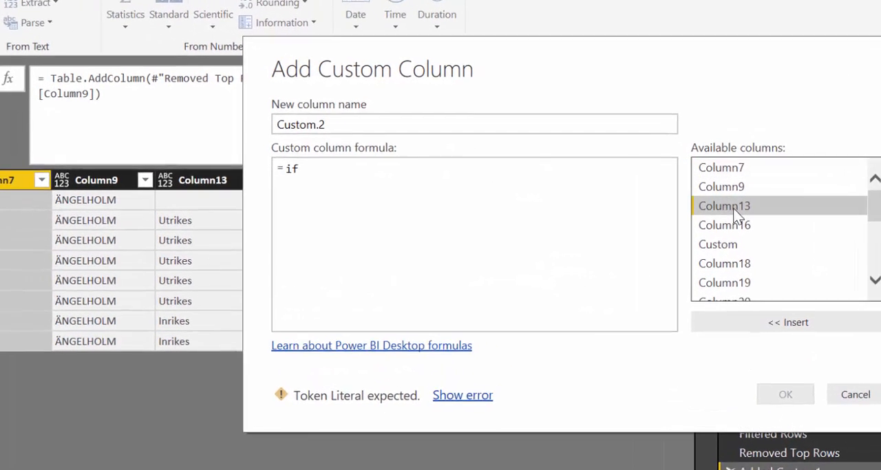
pyautogui.doubleClick(730, 205)
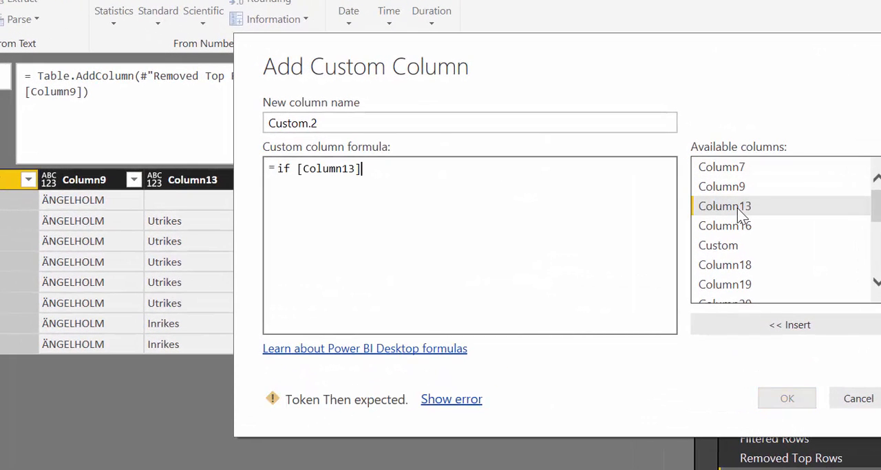
pyautogui.write('=null ')
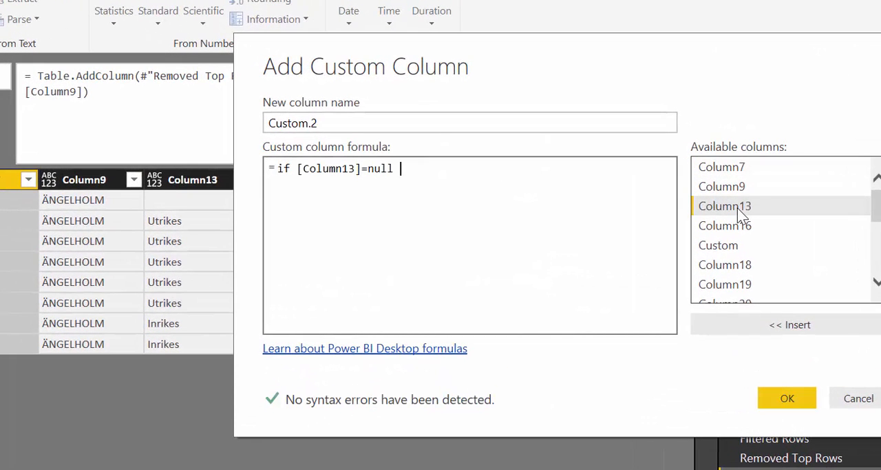
pyautogui.write('then "Year" else')
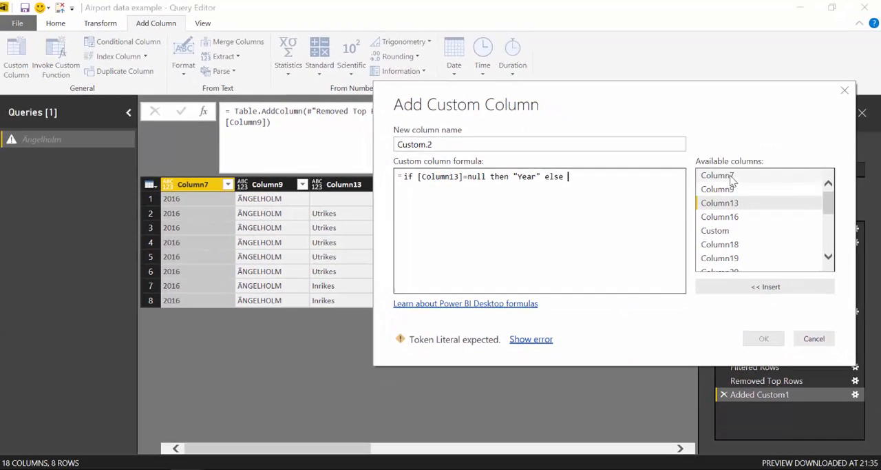
pyautogui.doubleClick(730, 166)
pyautogui.click(764, 339)
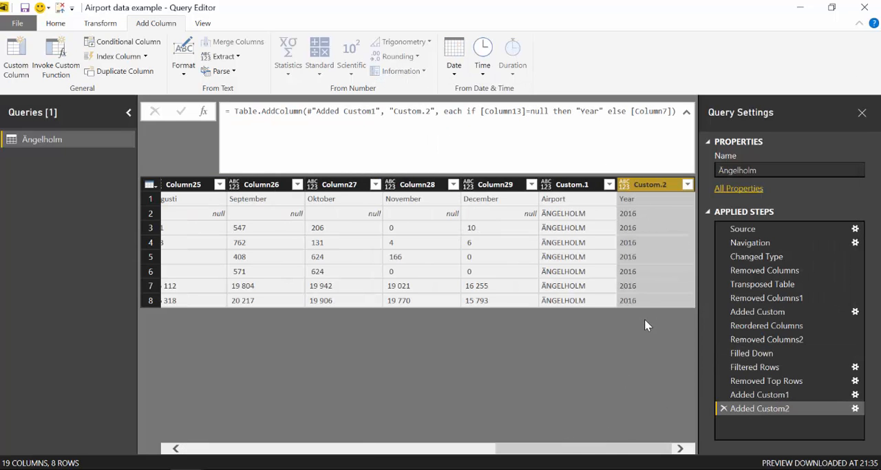
# Remove the original Column7 and Column9 from the table
pyautogui.moveTo(582, 452); pyautogui.dragTo(212, 451)
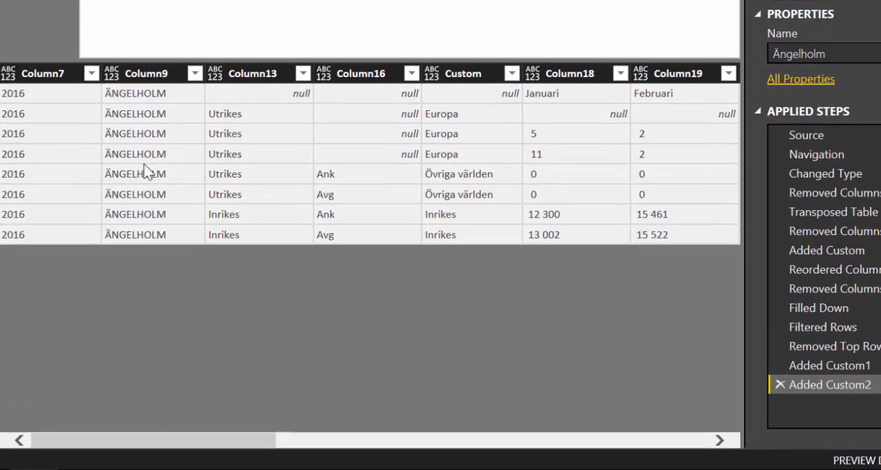
pyautogui.click(137, 69)
pyautogui.keyDown('ctrl'); pyautogui.click(33, 69); pyautogui.keyUp('ctrl')
pyautogui.rightClick(33, 69)
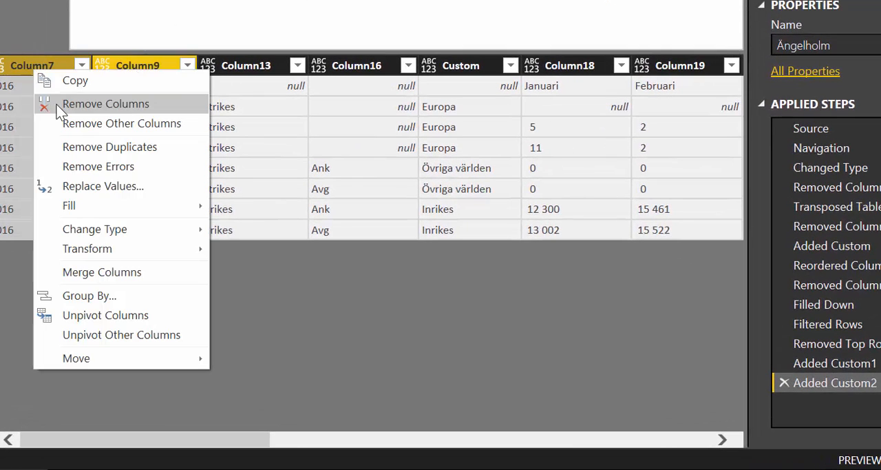
pyautogui.click(55, 104)
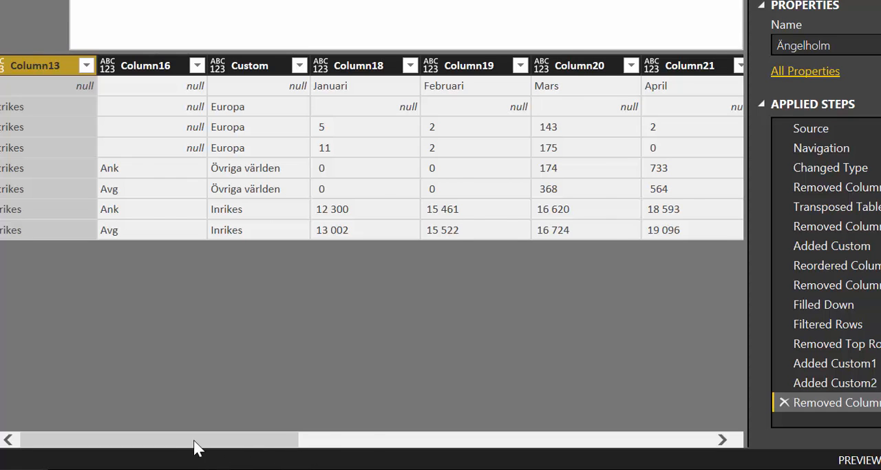
# Promote the first row, holding the month names, Airport and Year, to column headers
pyautogui.moveTo(194, 439); pyautogui.dragTo(660, 434)
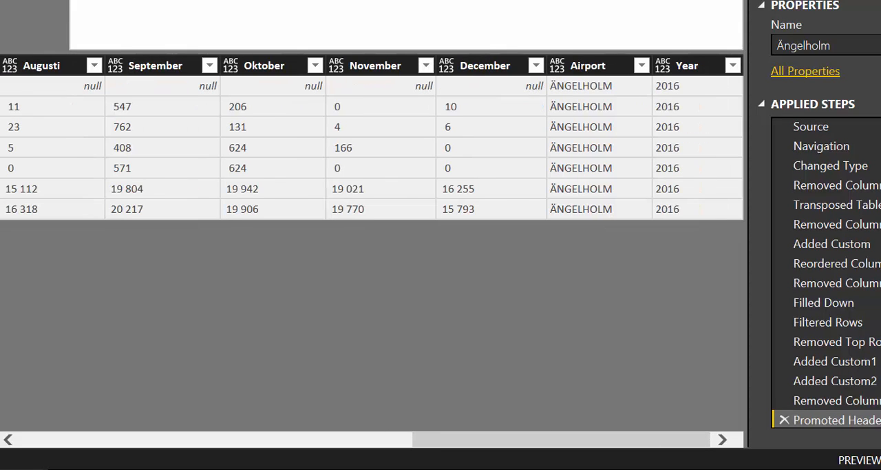
pyautogui.moveTo(471, 443); pyautogui.dragTo(321, 427)
pyautogui.moveTo(423, 435); pyautogui.dragTo(542, 434)
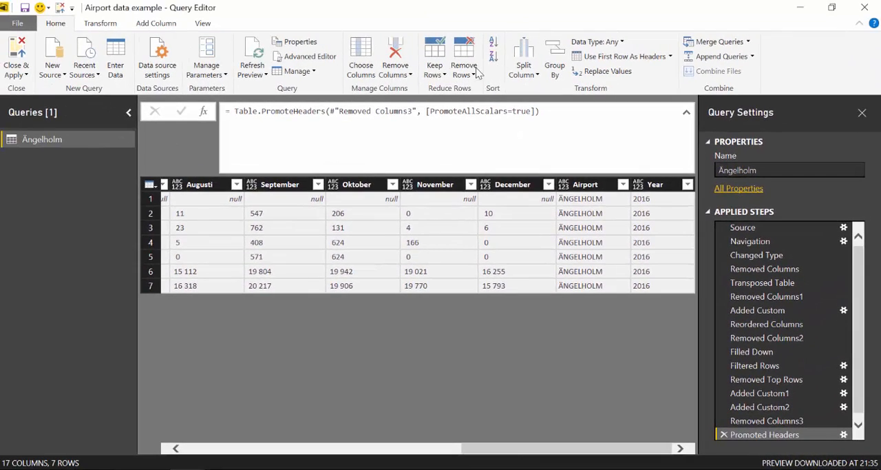
# Remove the top 1 row from the table with the promoted headers
pyautogui.click(465, 63)
pyautogui.click(443, 90)
pyautogui.write('1')
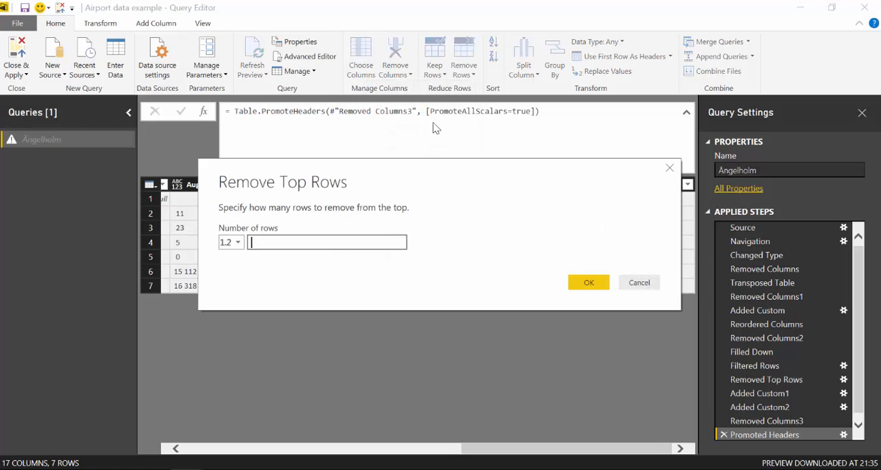
pyautogui.click(589, 283)
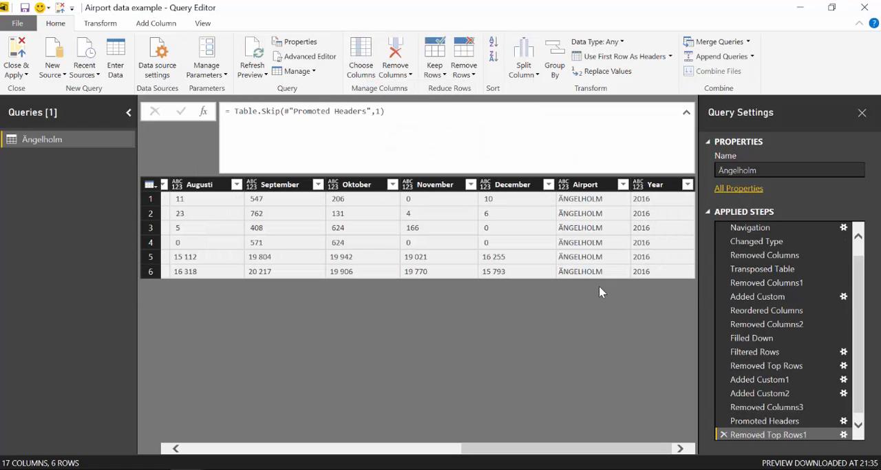
pyautogui.moveTo(500, 454); pyautogui.dragTo(195, 455)
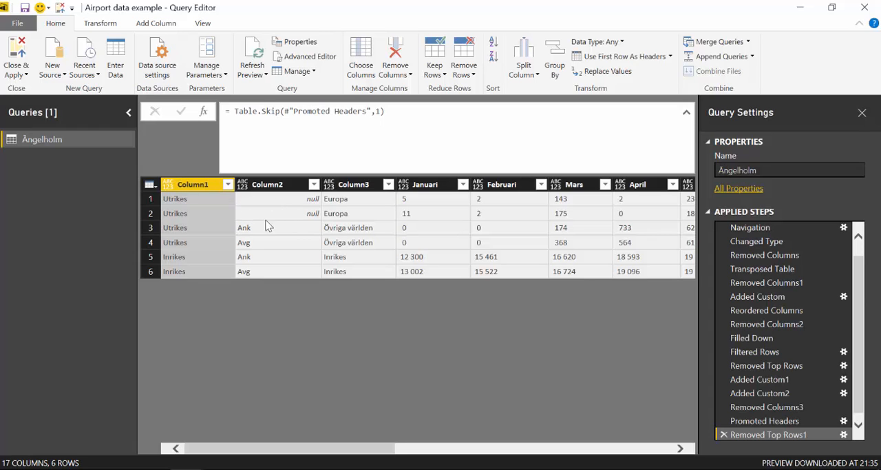
# Switch to the Excel source workbook and examine the Ank and Avg column layout on the Göteborg-Säve sheet
pyautogui.click(179, 469)
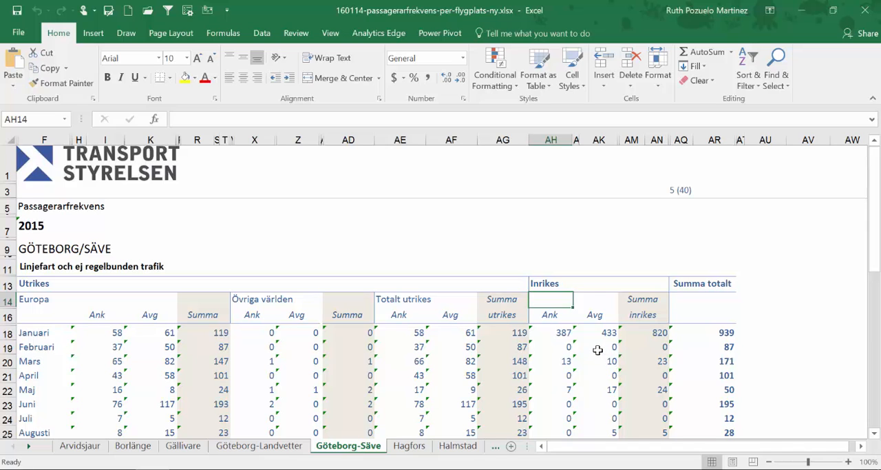
pyautogui.scroll(-3, 603, 317)
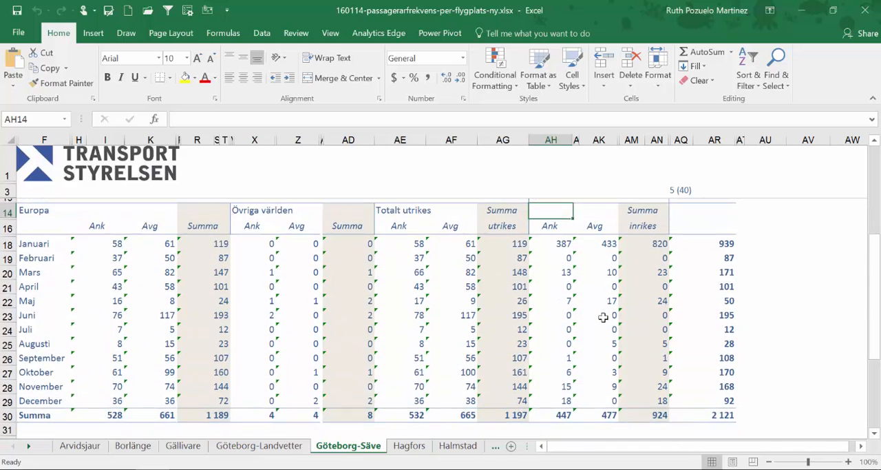
pyautogui.scroll(3, 603, 319)
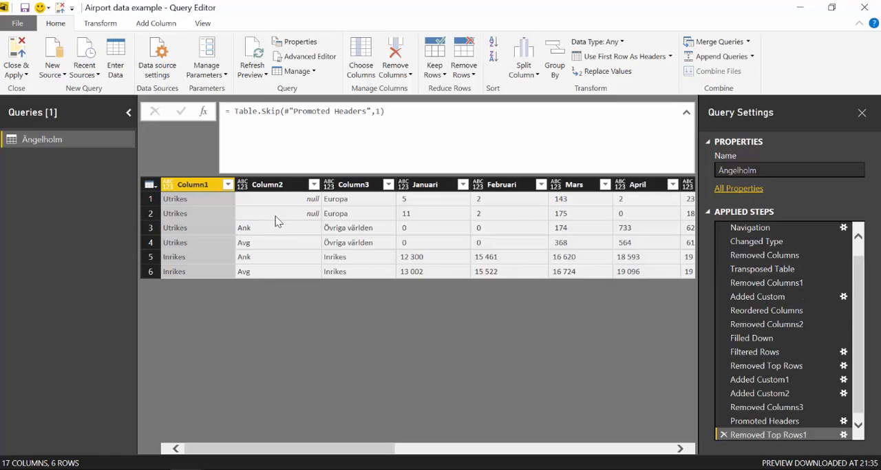
# Return to the Power BI Query Editor and add an index column starting from 0 to the Ängelholm table
pyautogui.click(157, 23)
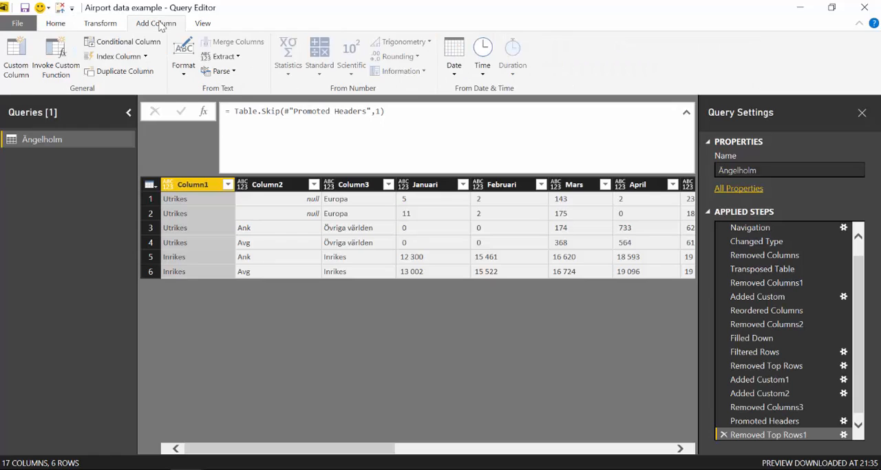
pyautogui.click(129, 58)
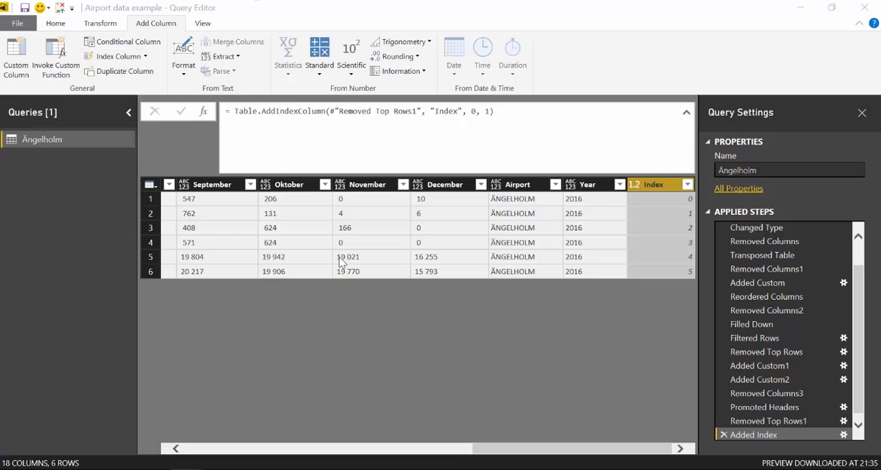
pyautogui.moveTo(521, 449); pyautogui.dragTo(182, 451)
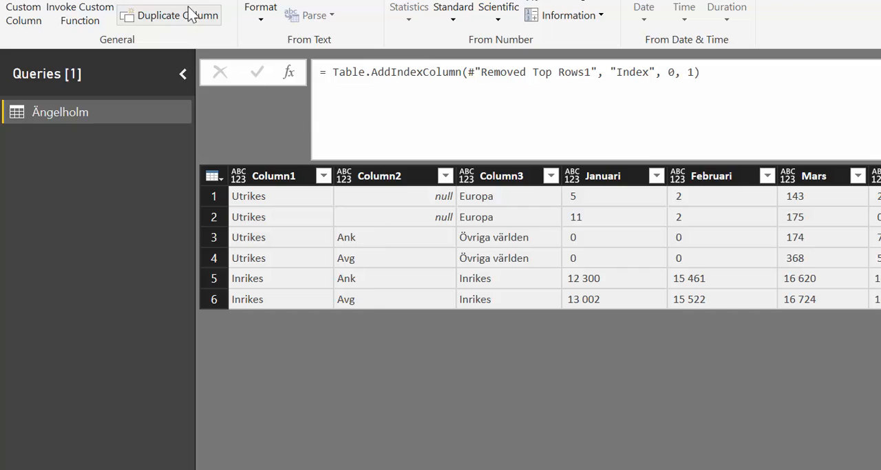
# Start a new custom column whose formula begins with if Number.IsOdd([Index], using the Index column as the argument
pyautogui.click(28, 8)
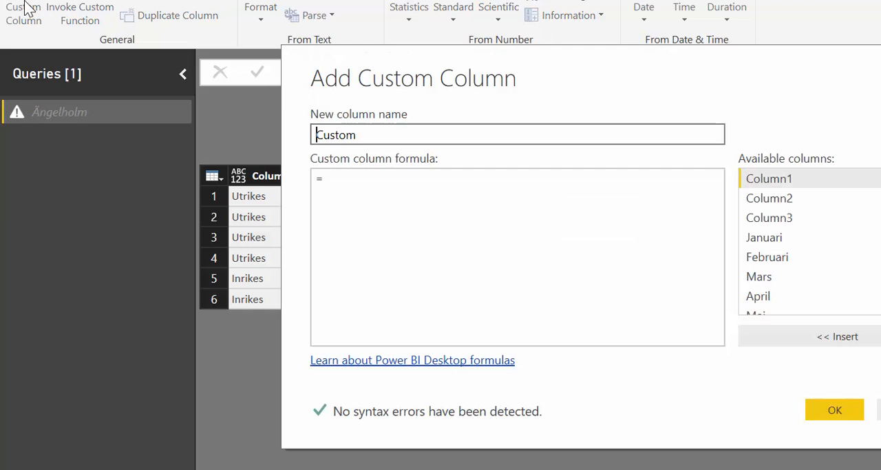
pyautogui.click(365, 190)
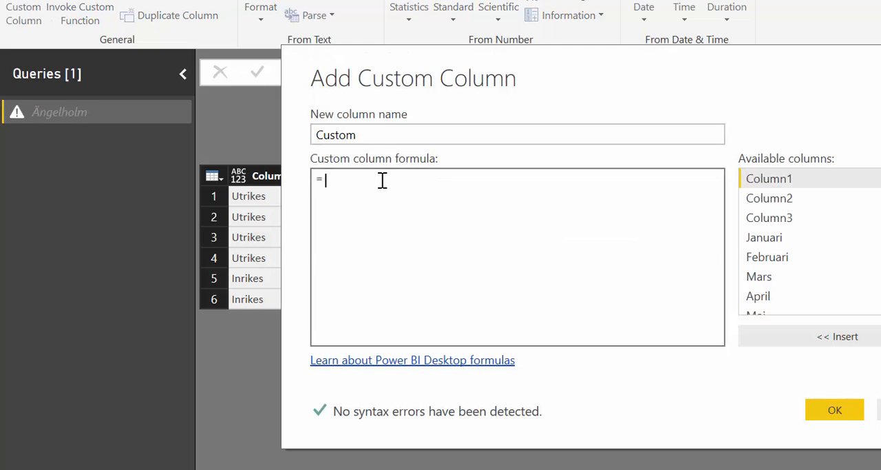
pyautogui.write('if ')
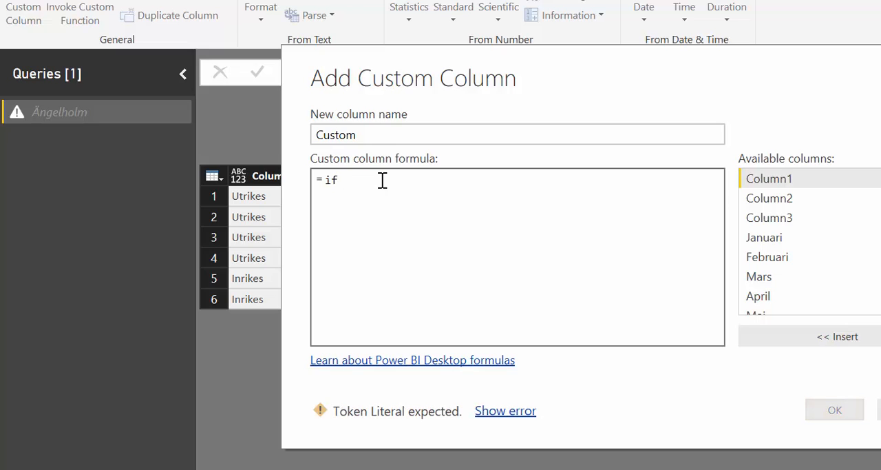
pyautogui.write('Nu')
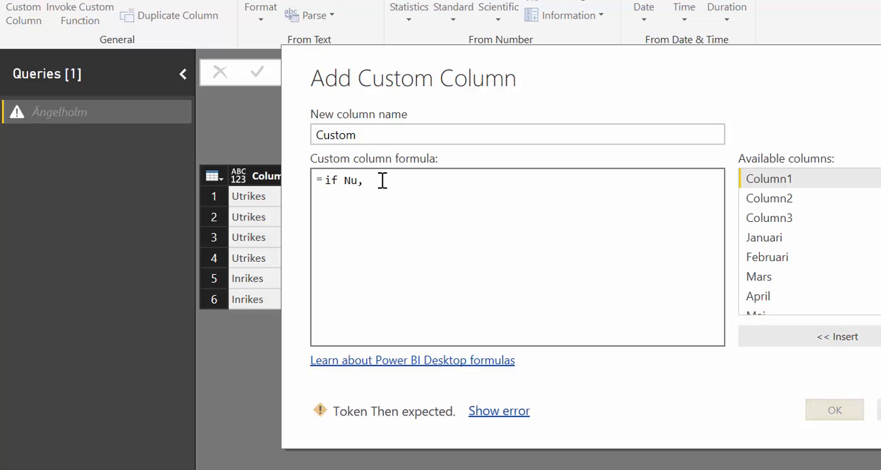
pyautogui.write('mber.')
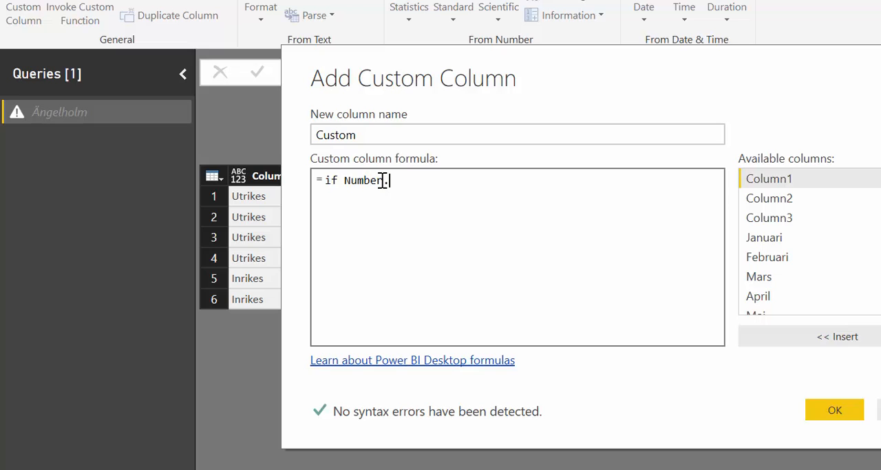
pyautogui.write('IsOdd(')
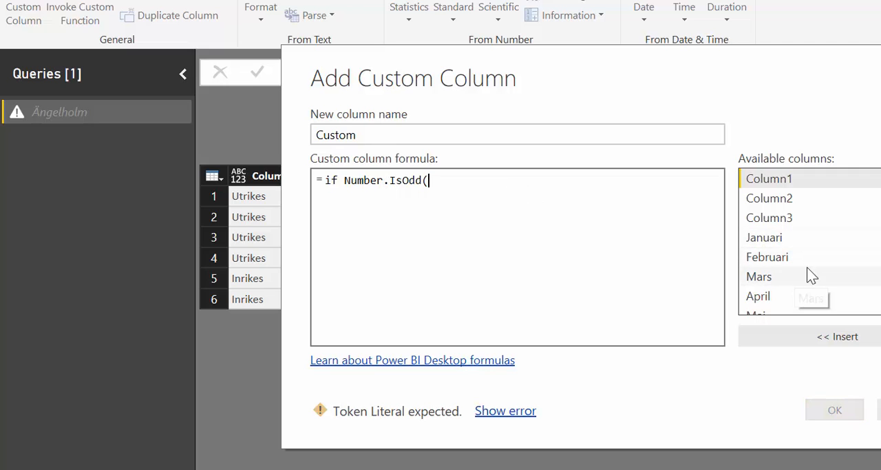
pyautogui.scroll(-4, 792, 276)
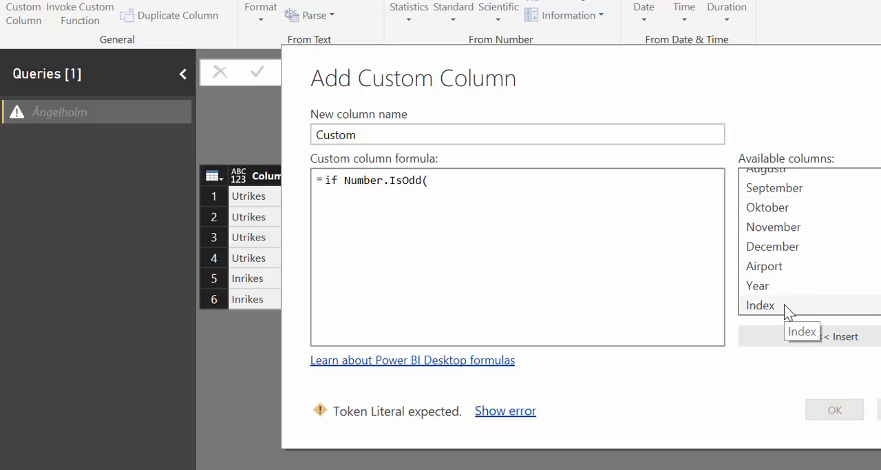
pyautogui.click(783, 305)
pyautogui.doubleClick(783, 308)
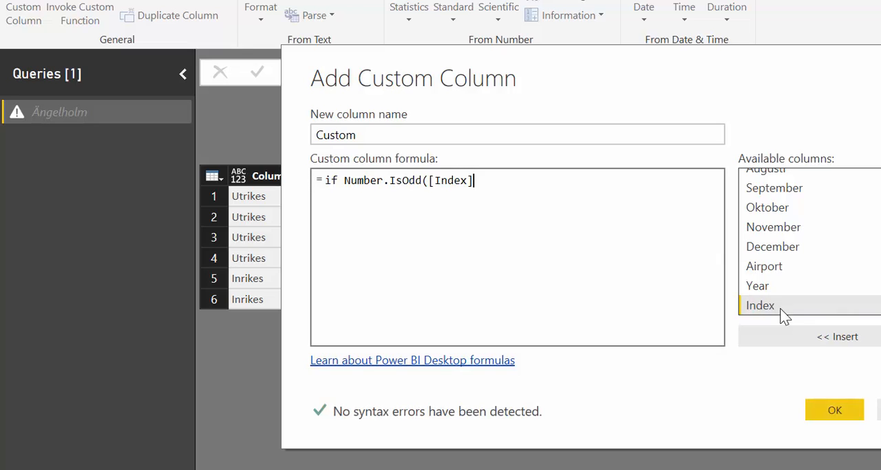
# Complete the custom column formula with ) then "Ank" else "Avg" and create the column
pyautogui.write(') then "Ank" e')
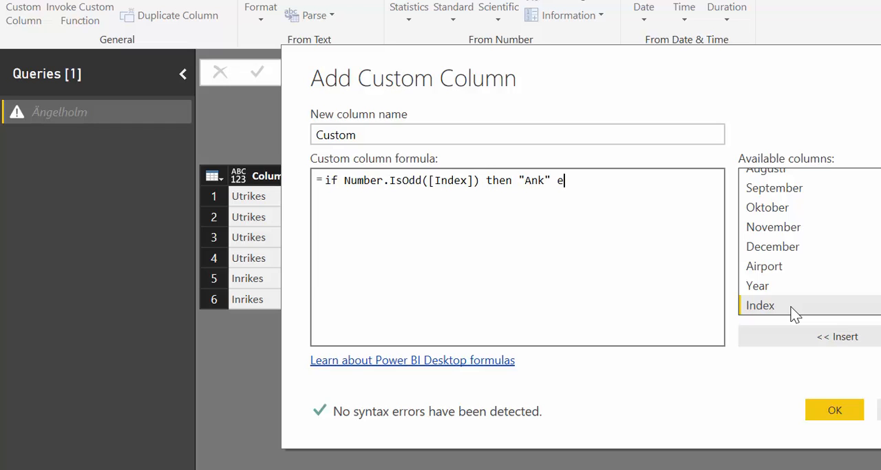
pyautogui.write('lse "Avg"')
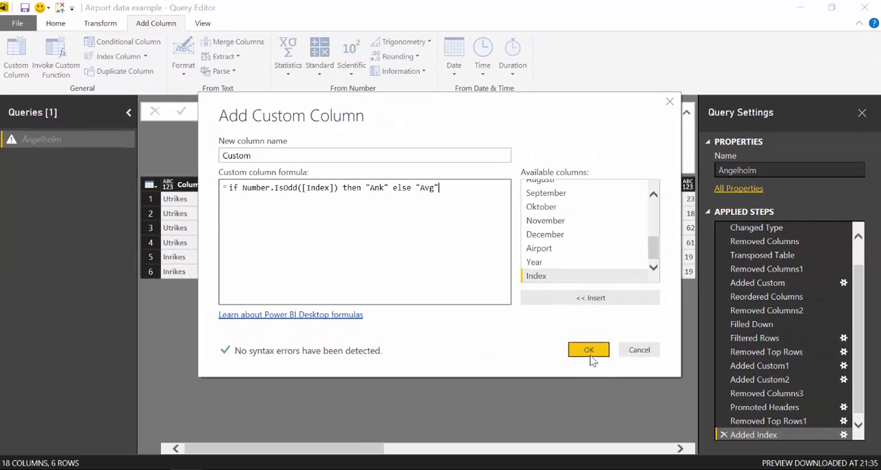
pyautogui.click(589, 351)
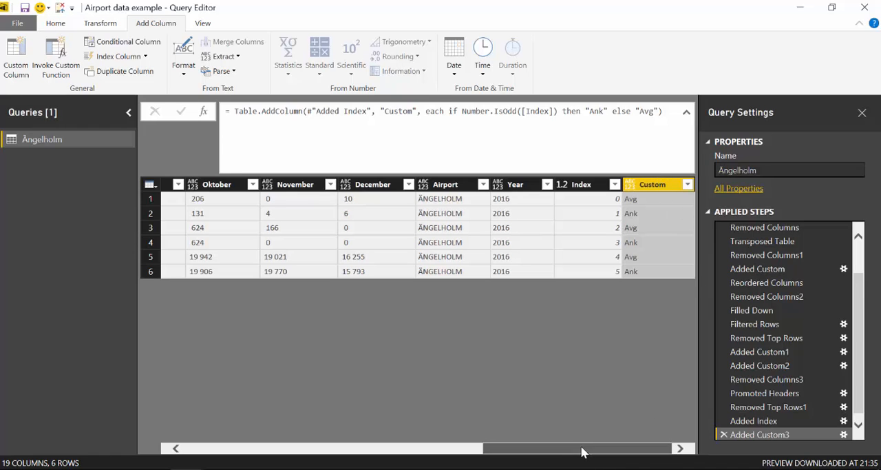
# Remove Column2, which holds the incomplete Ank and Avg labels, from the table
pyautogui.moveTo(585, 448); pyautogui.dragTo(276, 448)
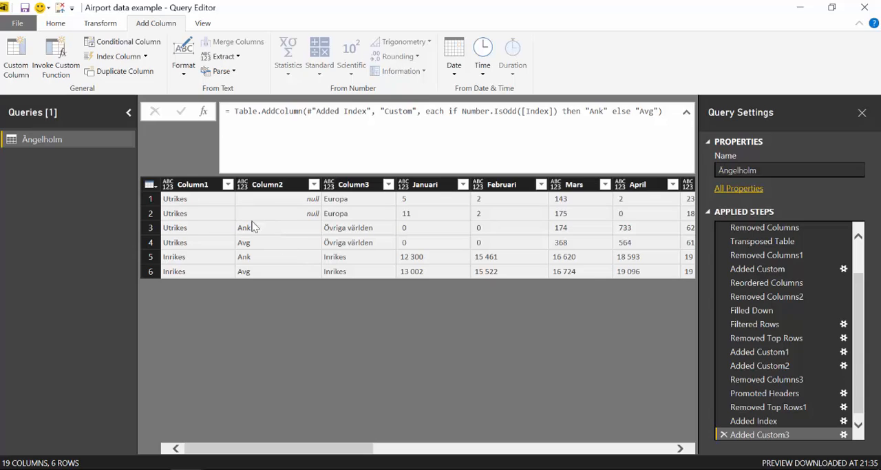
pyautogui.click(276, 186)
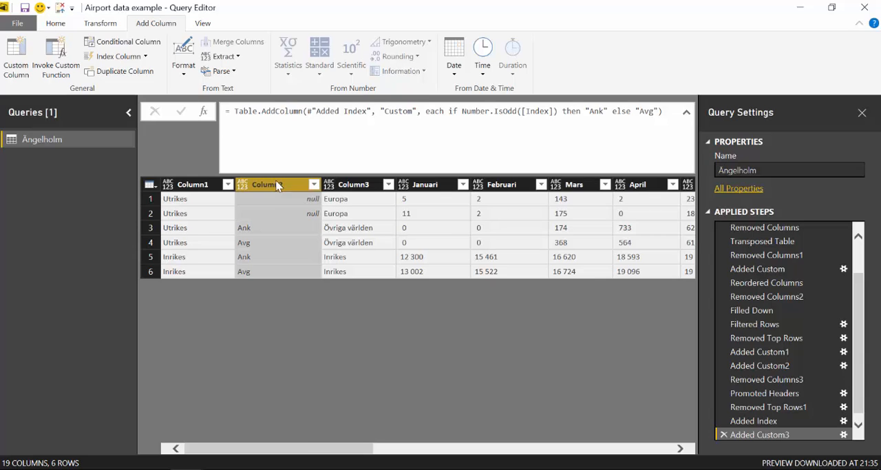
pyautogui.rightClick(277, 184)
pyautogui.click(310, 205)
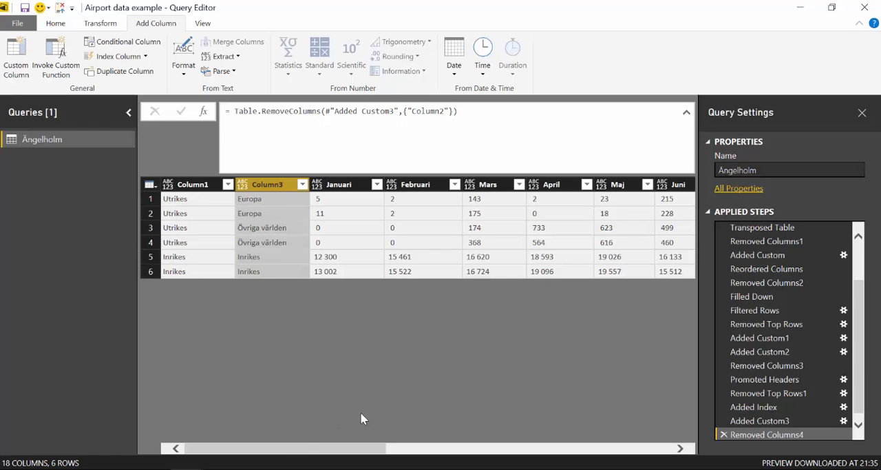
# Remove the Index helper column from the table
pyautogui.moveTo(311, 451)
pyautogui.mouseDown()
pyautogui.moveTo(366, 454)
pyautogui.moveTo(312, 455)
pyautogui.mouseUp()
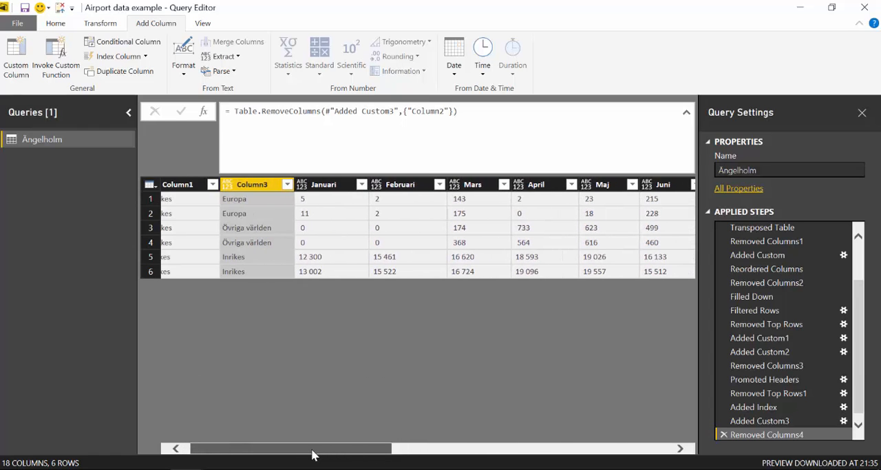
pyautogui.click(331, 186)
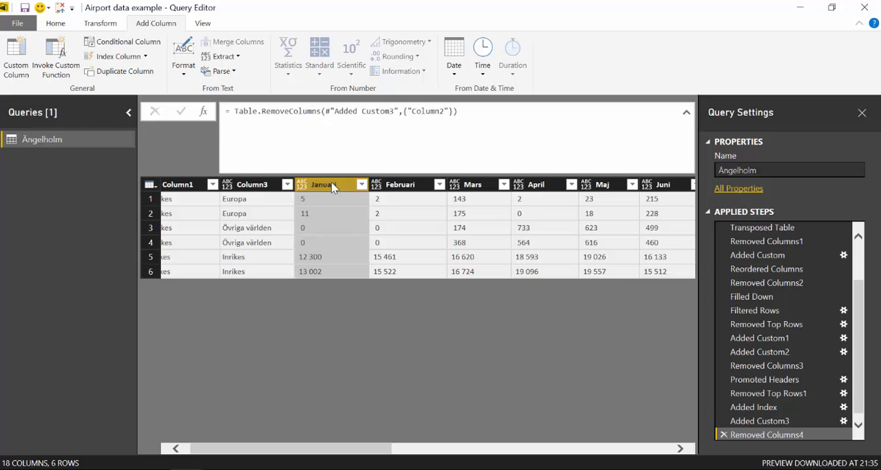
pyautogui.moveTo(383, 455); pyautogui.dragTo(677, 447)
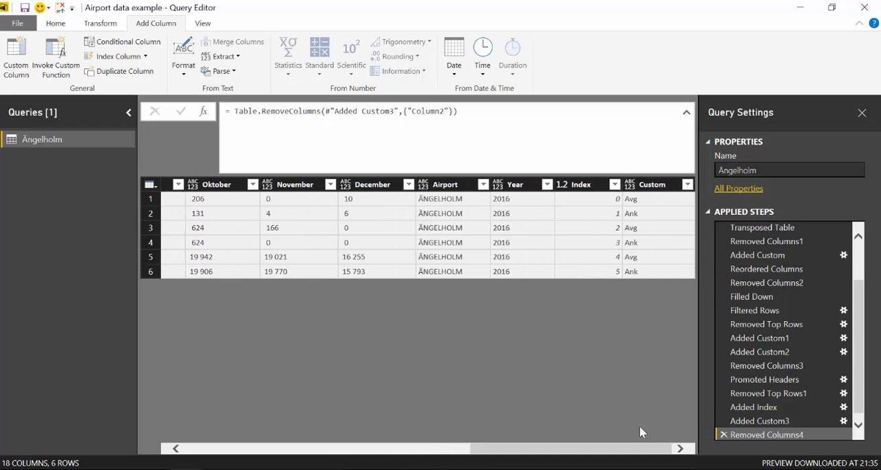
pyautogui.rightClick(586, 186)
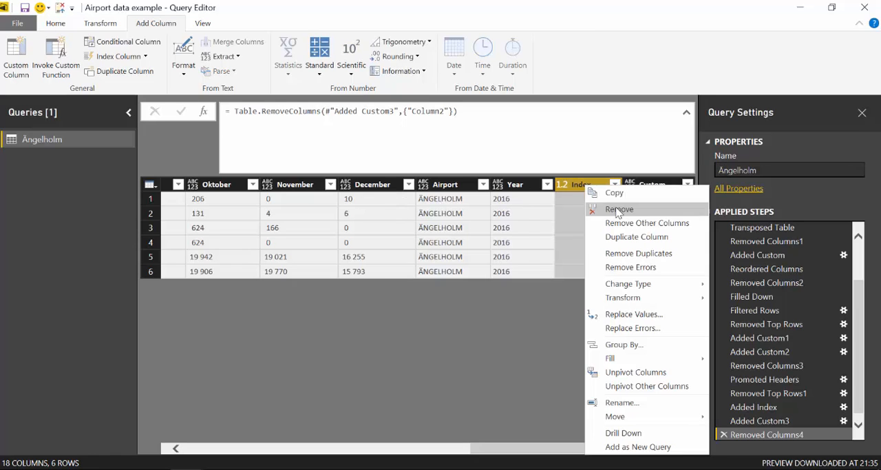
pyautogui.click(610, 209)
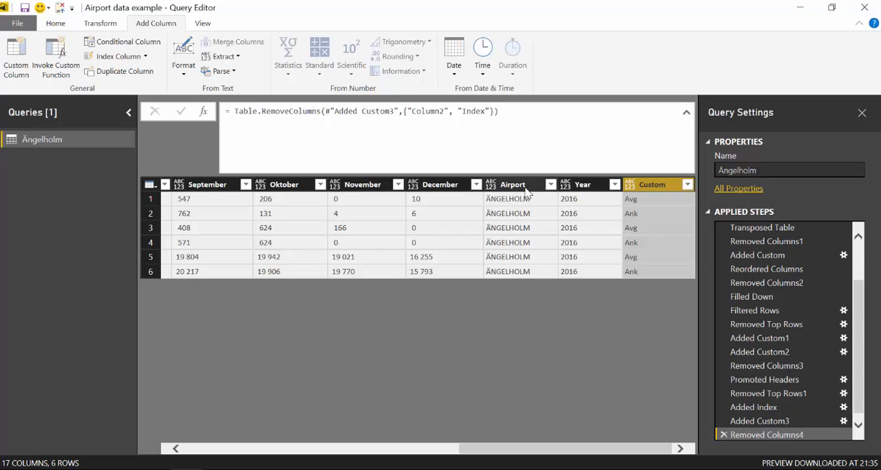
# Unpivot the month columns Januari through December into attribute-value rows
pyautogui.click(522, 191)
pyautogui.click(451, 201)
pyautogui.moveTo(486, 449); pyautogui.dragTo(206, 435)
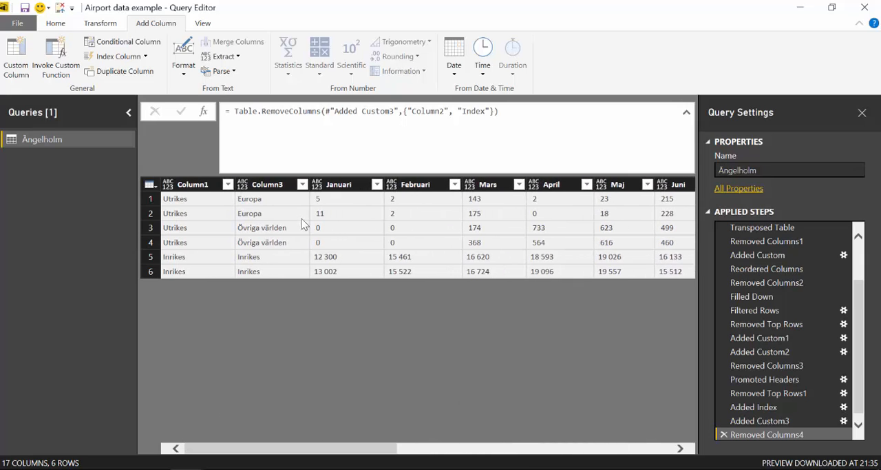
pyautogui.keyDown('shift'); pyautogui.click(342, 185); pyautogui.keyUp('shift')
pyautogui.click(100, 25)
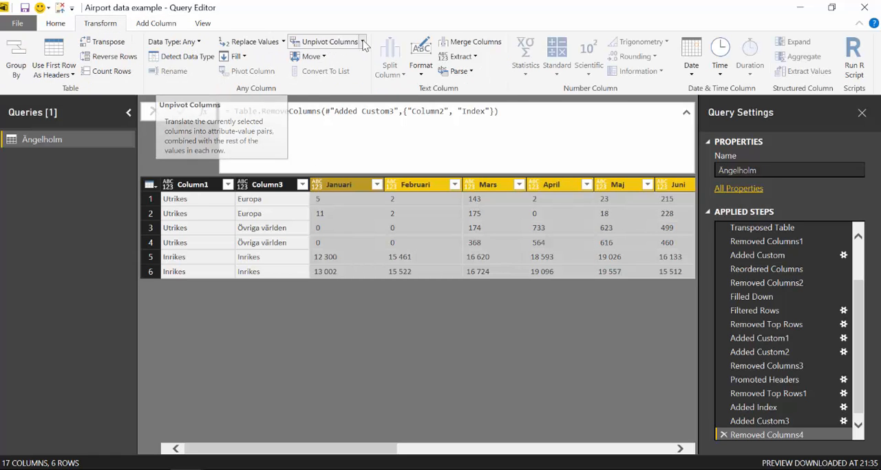
pyautogui.click(328, 43)
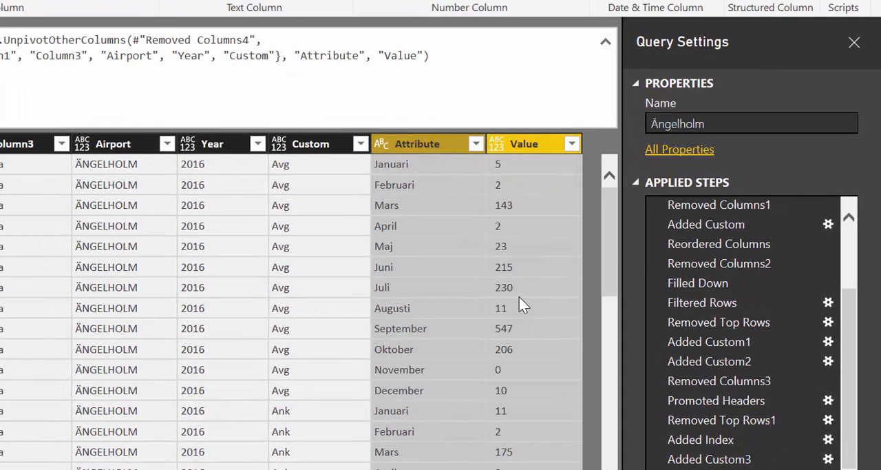
# Examine the unpivoted rows, checking how the numbers in the Value column are formatted
pyautogui.scroll(-7, 519, 298)
pyautogui.scroll(7, 518, 307)
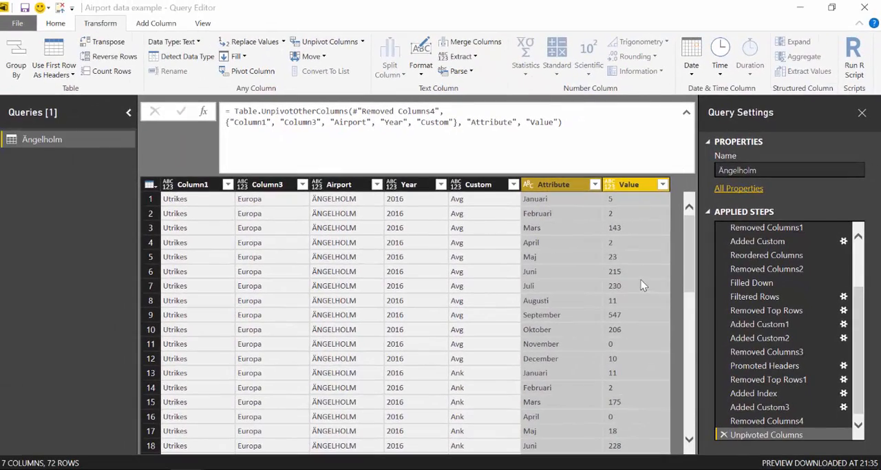
pyautogui.click(641, 285)
pyautogui.scroll(-8, 637, 296)
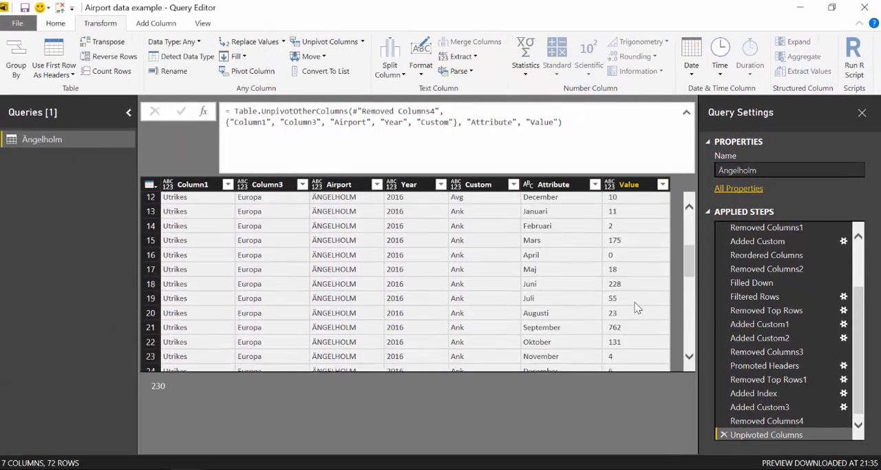
pyautogui.scroll(-9, 635, 301)
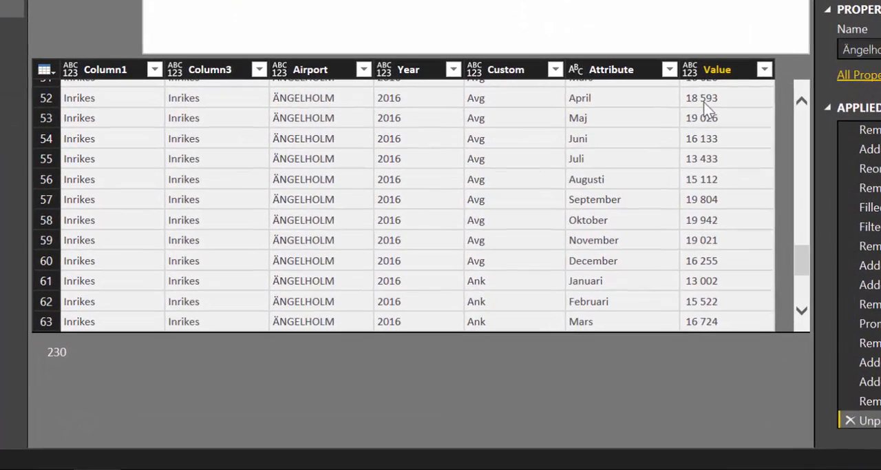
# Inspect the thousands separator in the April Avg domestic value, and set the Value column's data type to Text
pyautogui.click(660, 154)
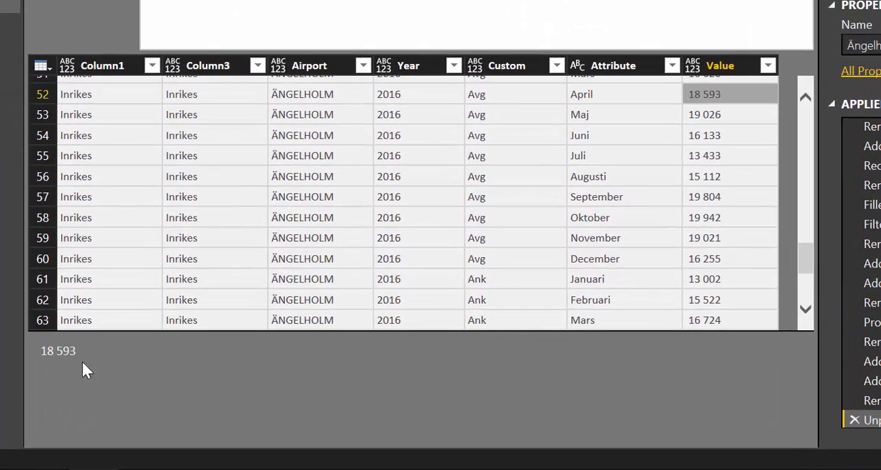
pyautogui.moveTo(51, 349); pyautogui.dragTo(62, 350)
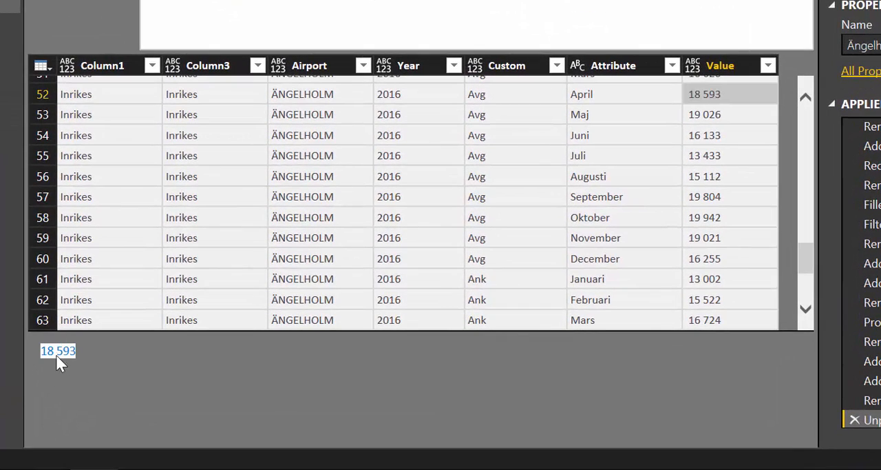
pyautogui.click(46, 351)
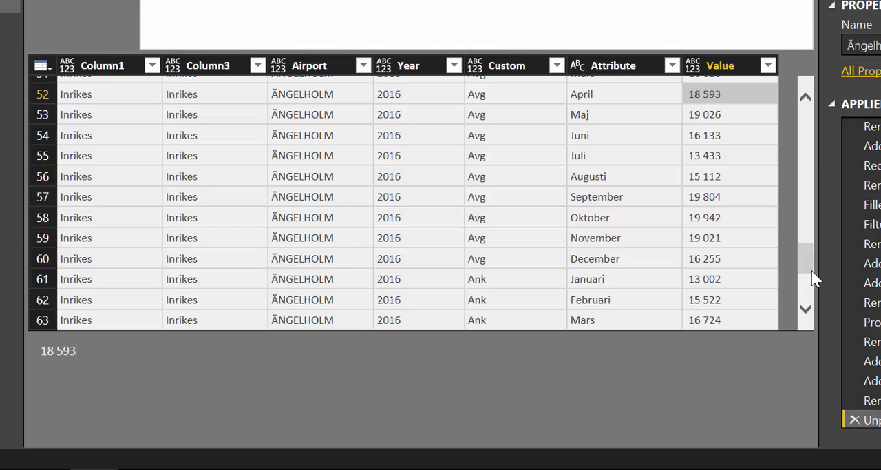
pyautogui.click(732, 65)
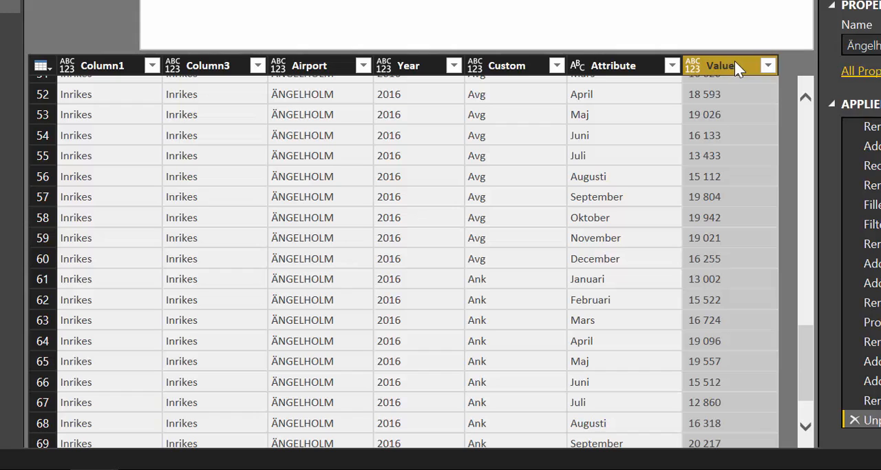
pyautogui.click(693, 65)
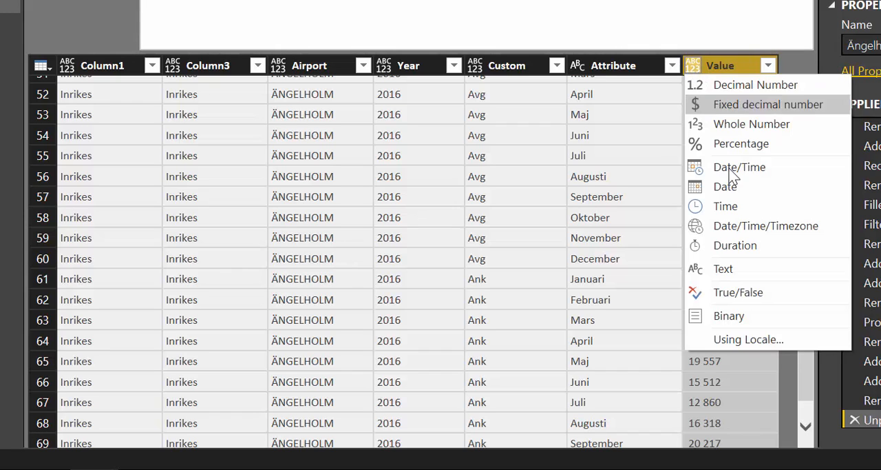
pyautogui.click(755, 274)
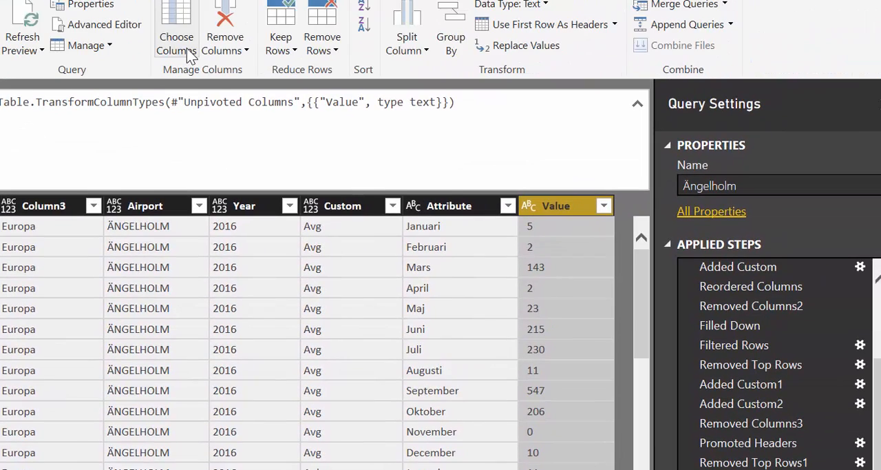
# Replace the spaces in the Value column with nothing, and set the column's data type to Whole Number
pyautogui.click(491, 42)
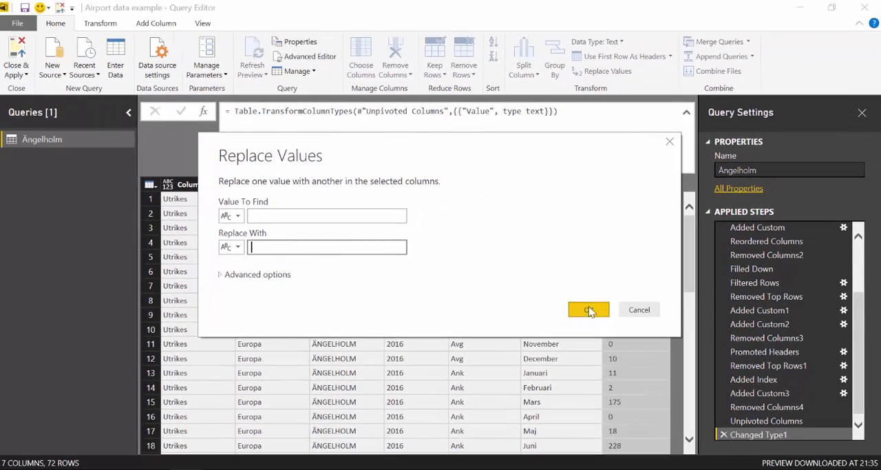
pyautogui.click(523, 363)
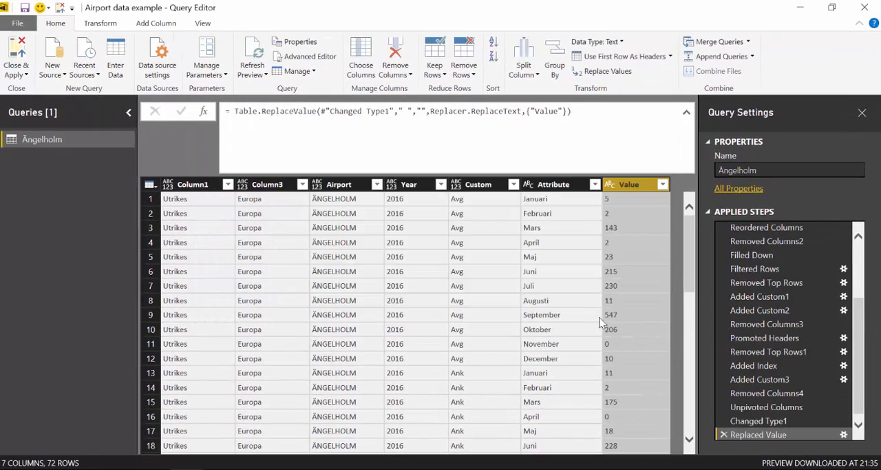
pyautogui.click(610, 185)
pyautogui.click(648, 226)
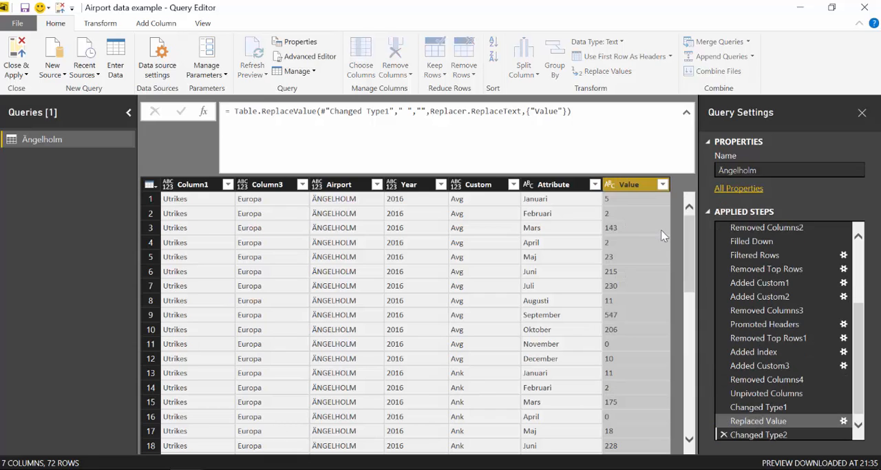
pyautogui.scroll(-5, 638, 351)
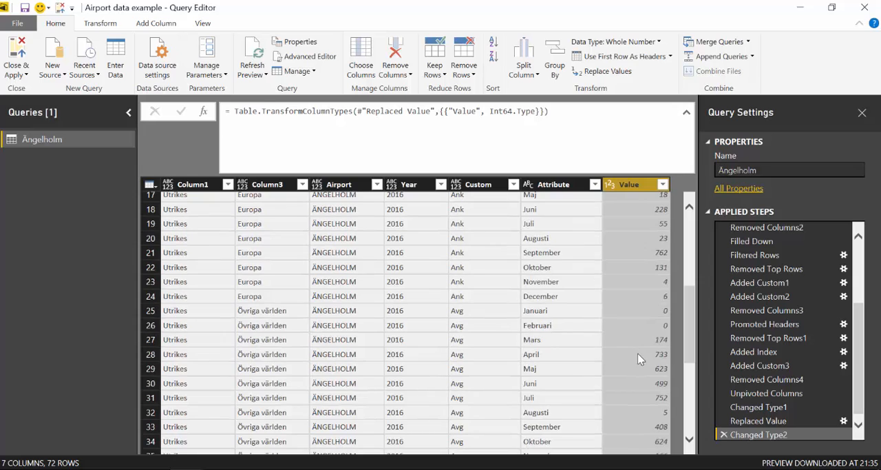
pyautogui.scroll(5, 641, 318)
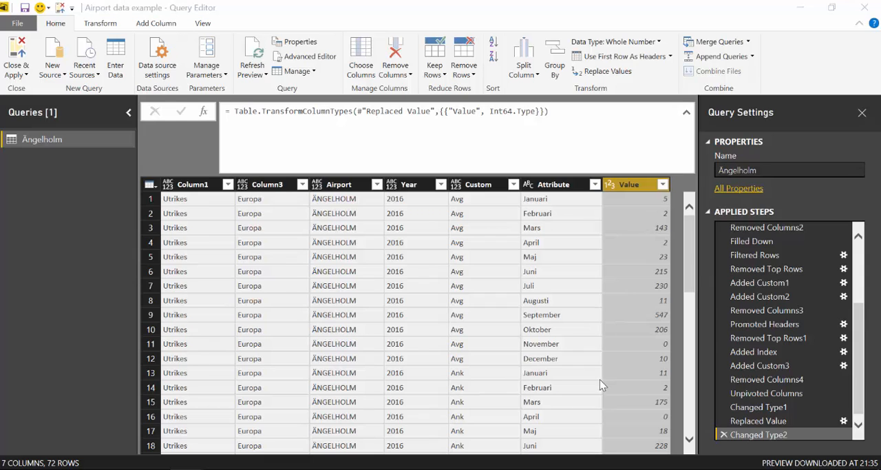
# Rename Column1, which holds the Utrikes and Inrikes labels, as Domestic/International
pyautogui.click(193, 185)
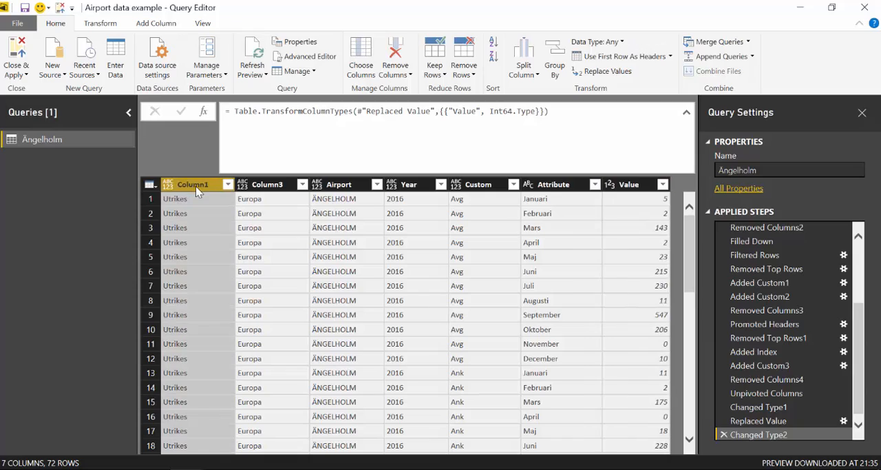
pyautogui.doubleClick(194, 185)
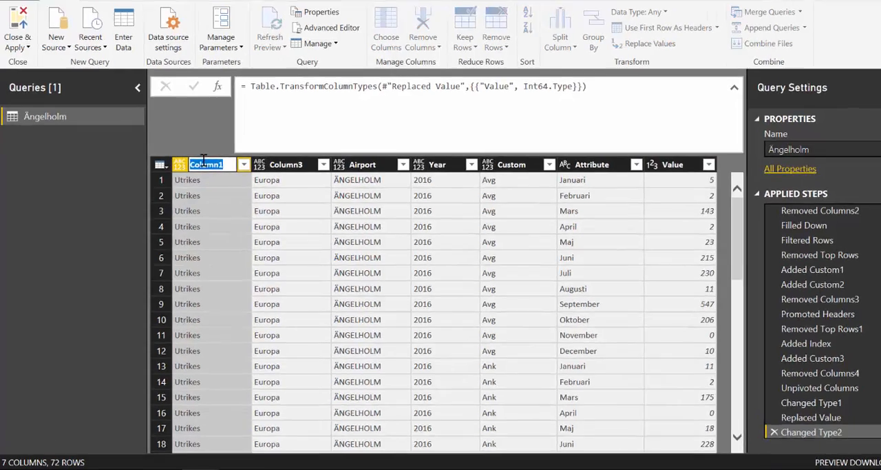
pyautogui.write('Domestic')
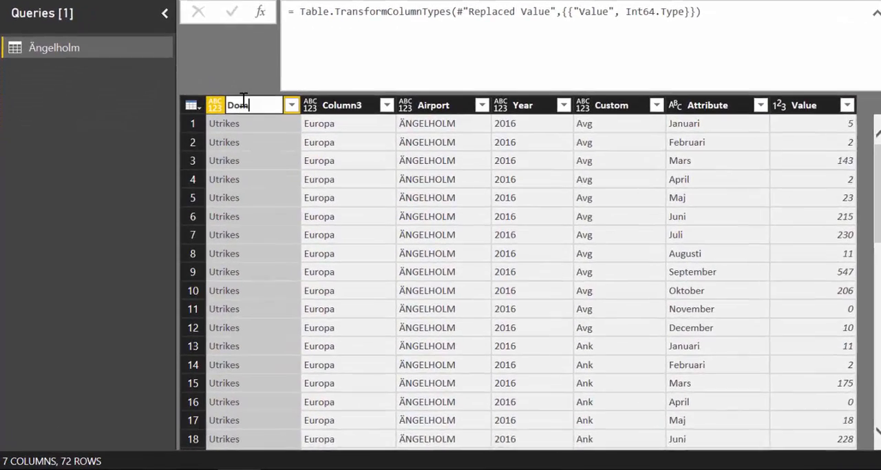
pyautogui.write('/')
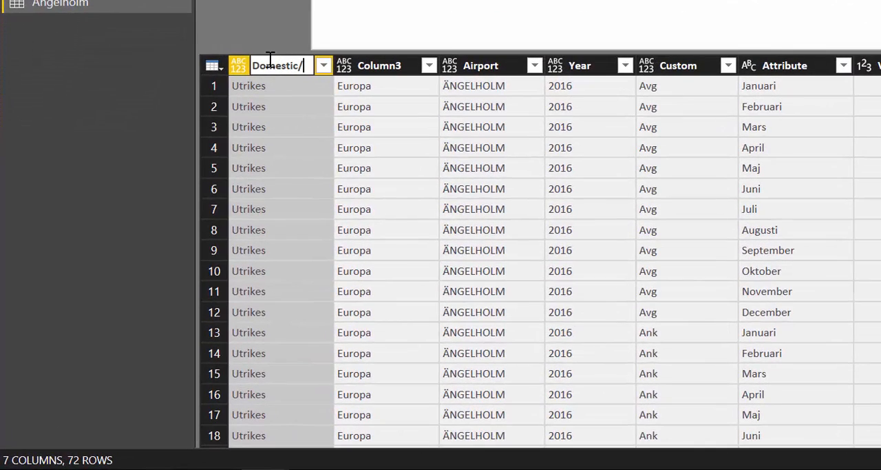
pyautogui.write('Inte')
pyautogui.write('rnational')
pyautogui.press('Return')
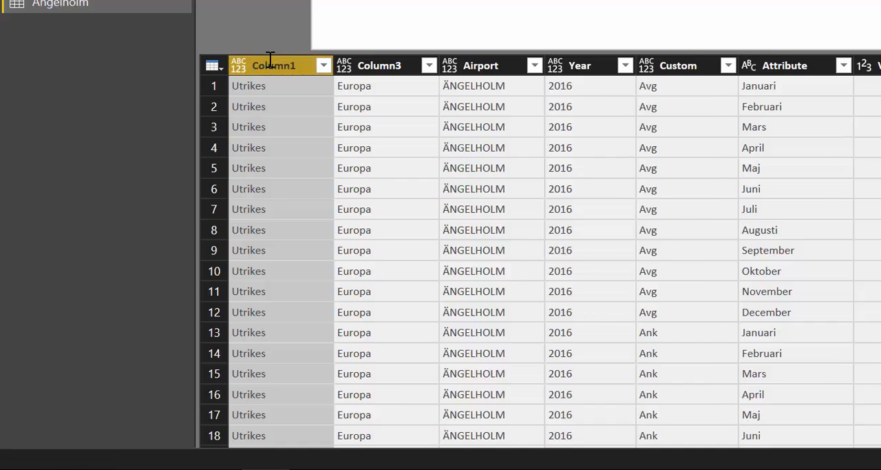
# Rename Column3, which holds the Europa and Övriga världen labels, as International Loc
pyautogui.click(459, 67)
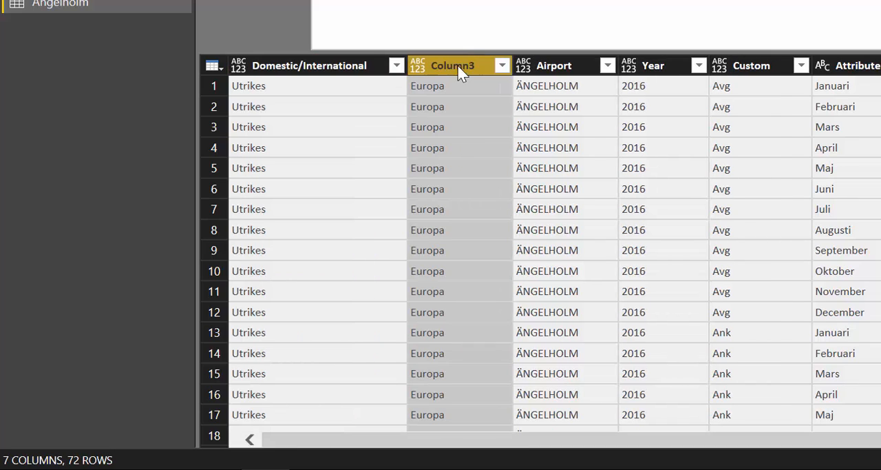
pyautogui.doubleClick(459, 67)
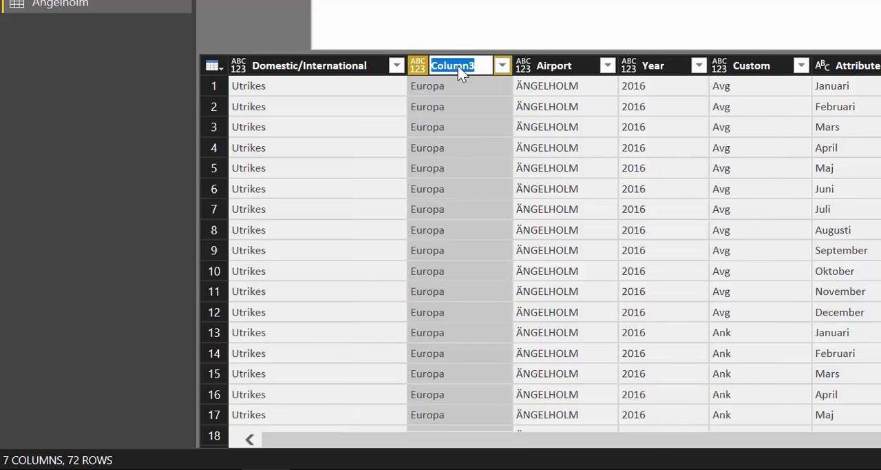
pyautogui.write('Interna')
pyautogui.write('tional Loc')
pyautogui.press('Return')
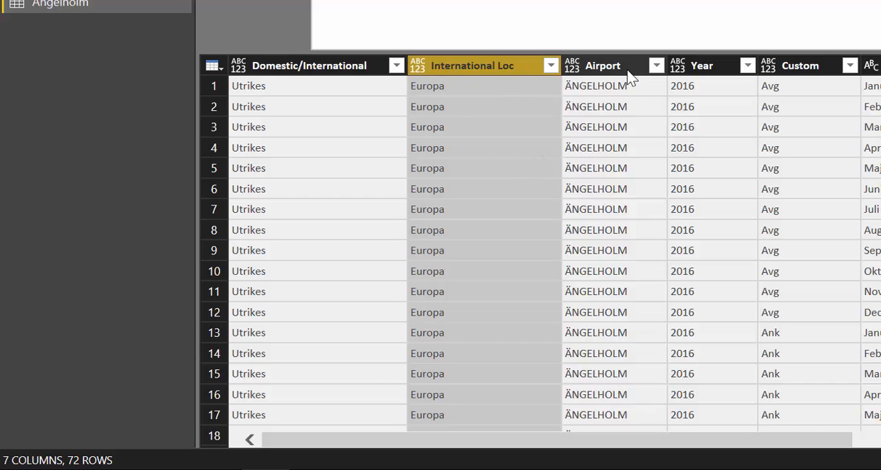
# Rename the Custom column with the Avg and Ank labels as Departures/arrivals
pyautogui.click(823, 69)
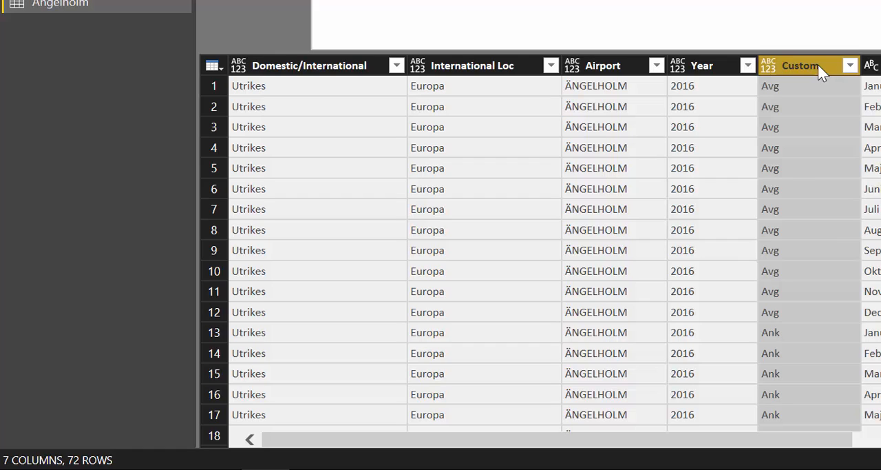
pyautogui.doubleClick(818, 65)
pyautogui.write('Depar')
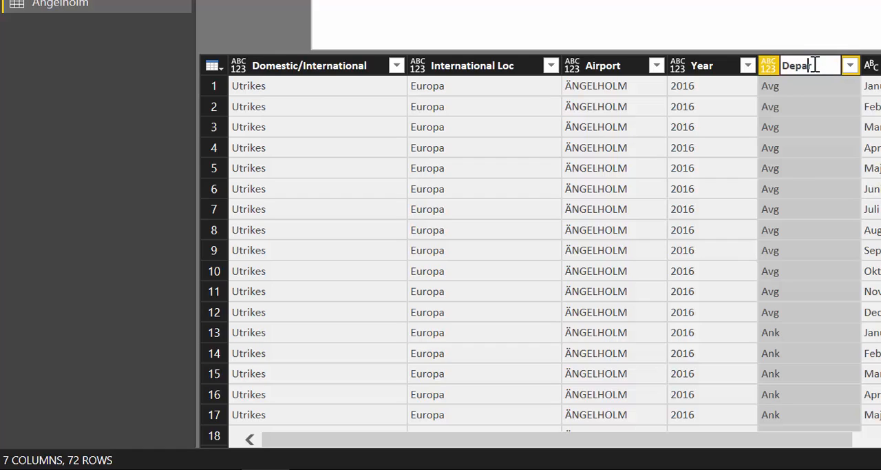
pyautogui.write('ture')
pyautogui.press('BackSpace')
pyautogui.press('BackSpace')
pyautogui.press('BackSpace')
pyautogui.write('ures/arrivals')
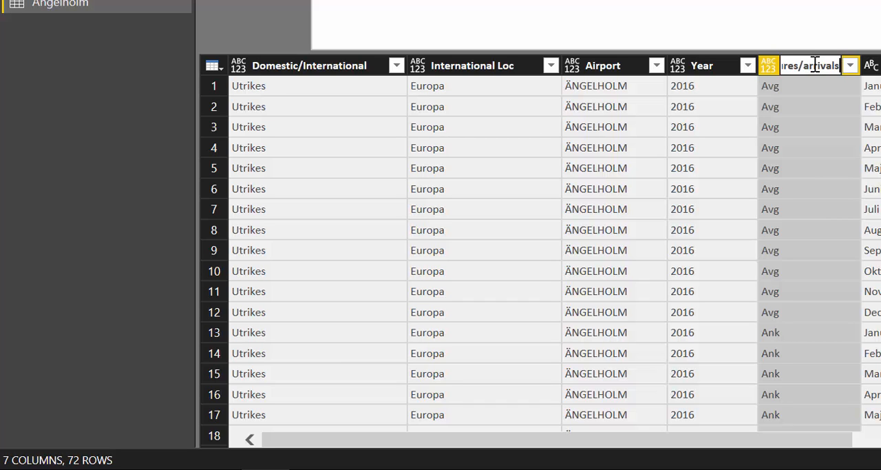
pyautogui.press('Return')
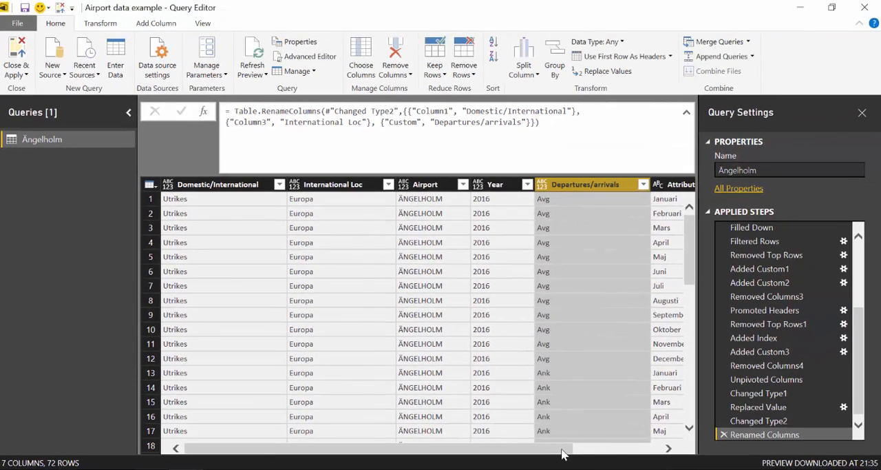
# Rename the Attribute column containing the month names as Month
pyautogui.moveTo(593, 448); pyautogui.dragTo(718, 444)
pyautogui.click(583, 186)
pyautogui.doubleClick(581, 185)
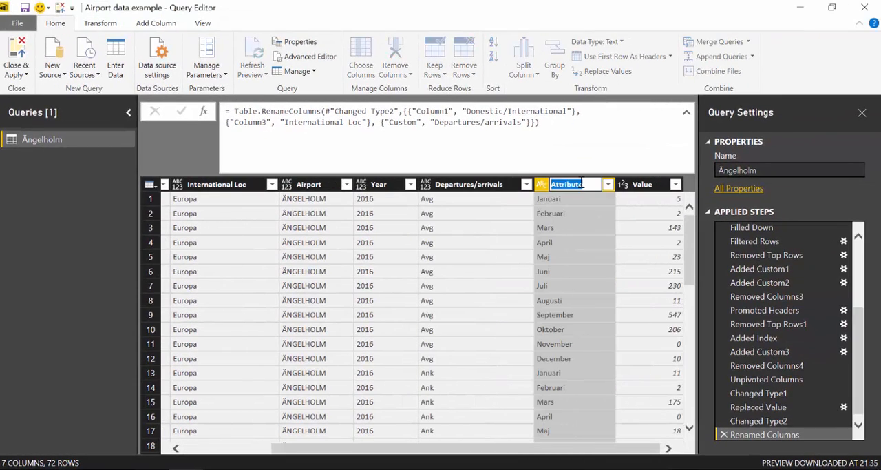
pyautogui.write('Moth')
pyautogui.press('BackSpace')
pyautogui.press('BackSpace')
pyautogui.write('nth')
# Try to rename the Value column as Year
pyautogui.click(651, 185)
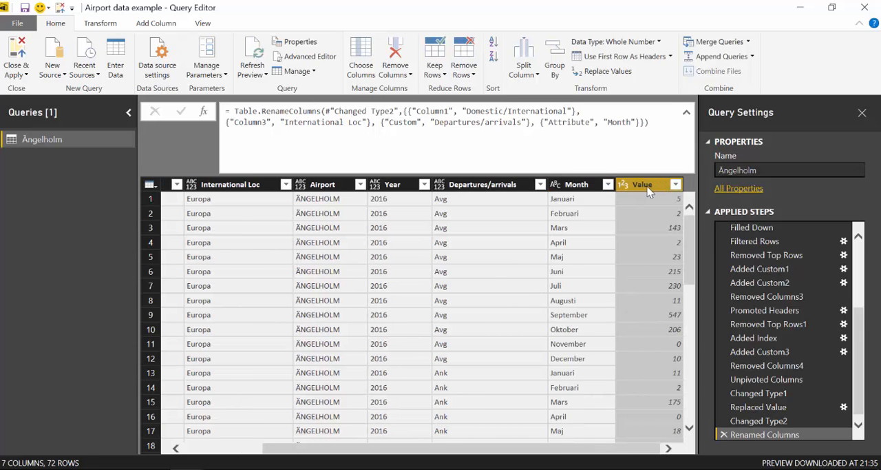
pyautogui.doubleClick(648, 189)
pyautogui.write('Year')
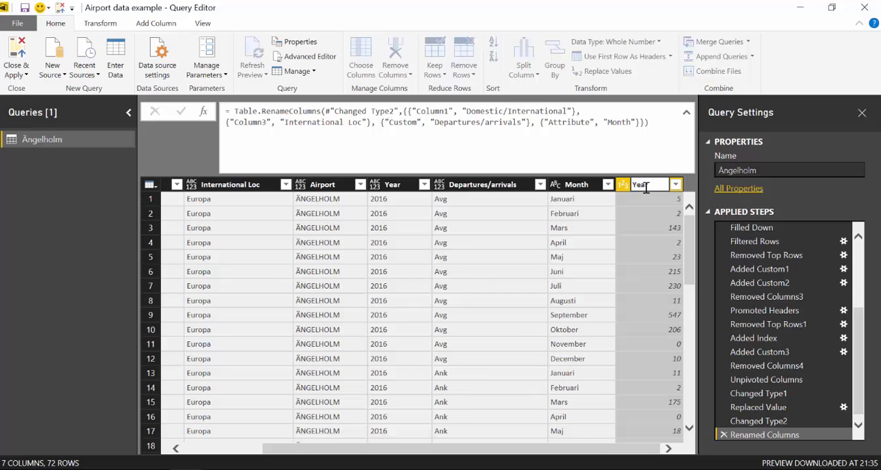
pyautogui.press('Return')
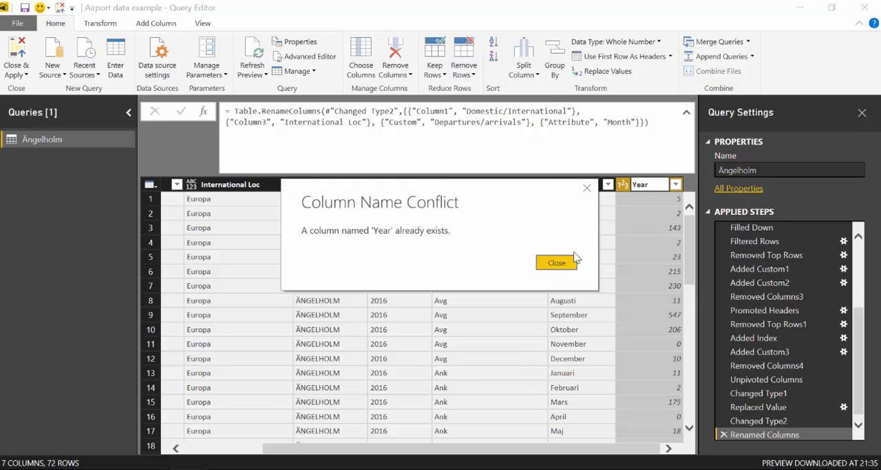
pyautogui.click(573, 263)
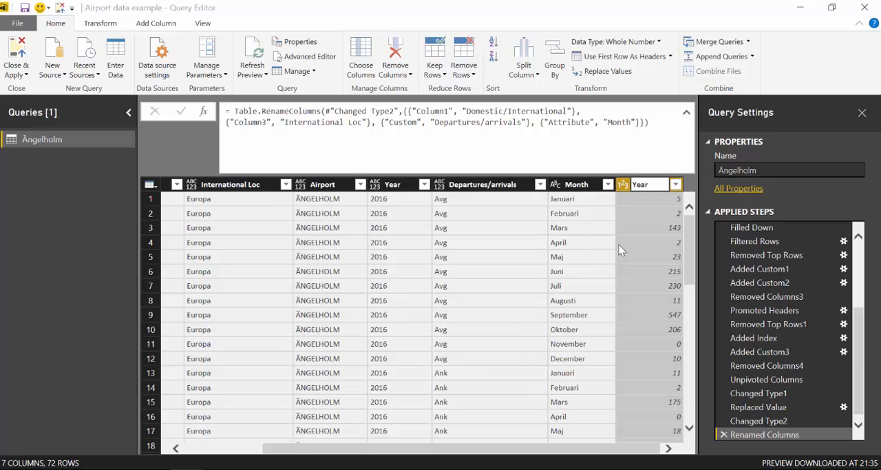
# Rename the Value column as Passengers and look through the table's rows
pyautogui.doubleClick(654, 187)
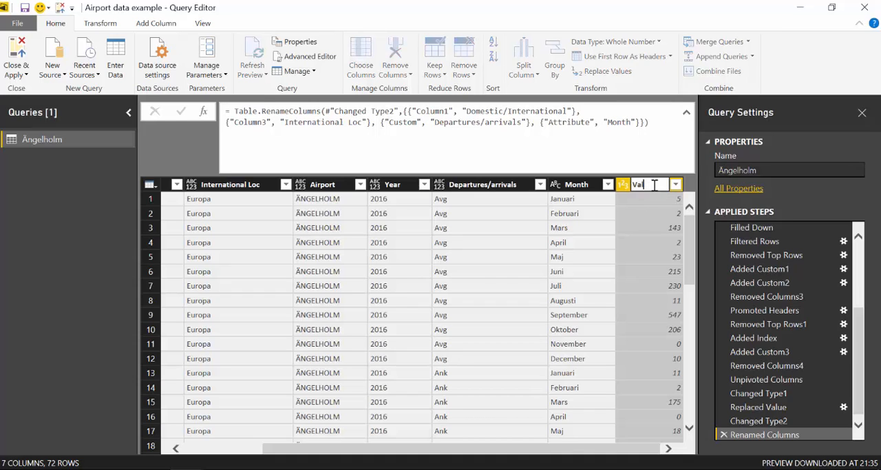
pyautogui.press('BackSpace')
pyautogui.press('BackSpace')
pyautogui.write('Passengers')
pyautogui.press('Return')
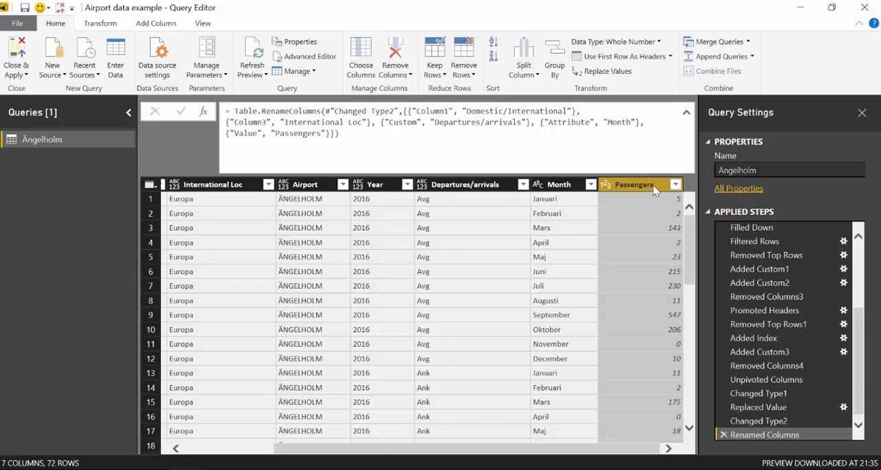
pyautogui.scroll(-1, 524, 283)
pyautogui.scroll(1, 523, 282)
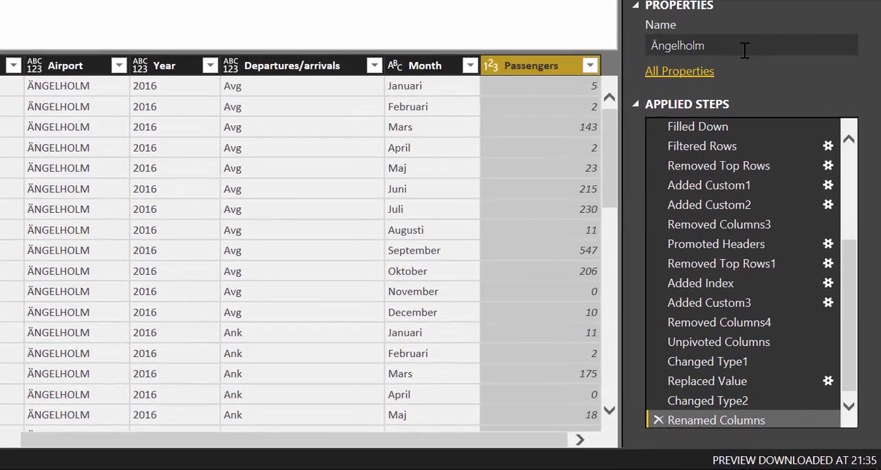
# Rename the Ängelholm query as GenericFunction, then close the query editor and apply the changes to the report
pyautogui.click(745, 49)
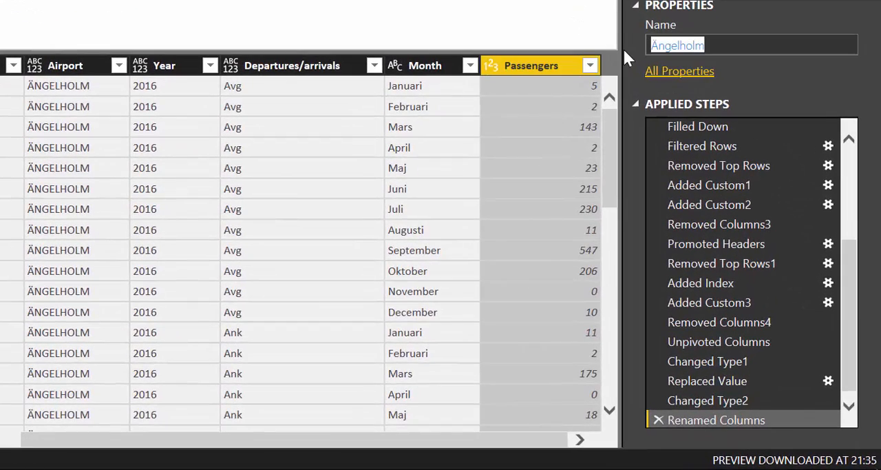
pyautogui.write('G')
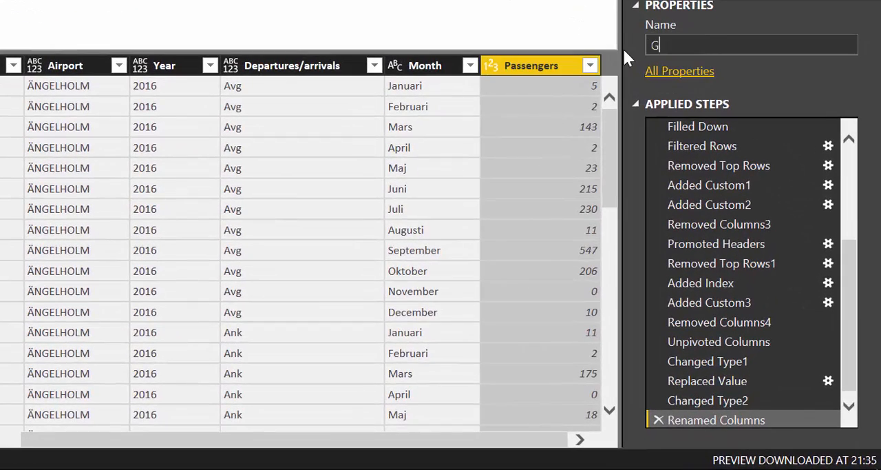
pyautogui.write('re')
pyautogui.press('BackSpace')
pyautogui.press('BackSpace')
pyautogui.write('enericFunction')
pyautogui.press('Return')
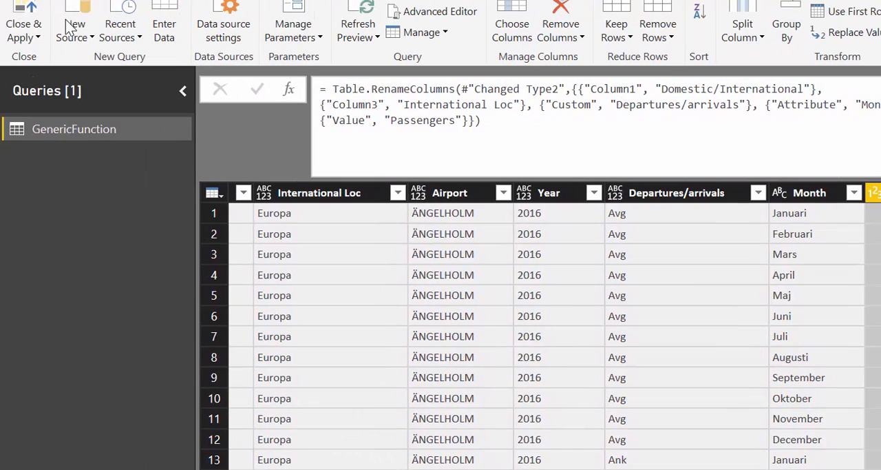
pyautogui.click(23, 17)
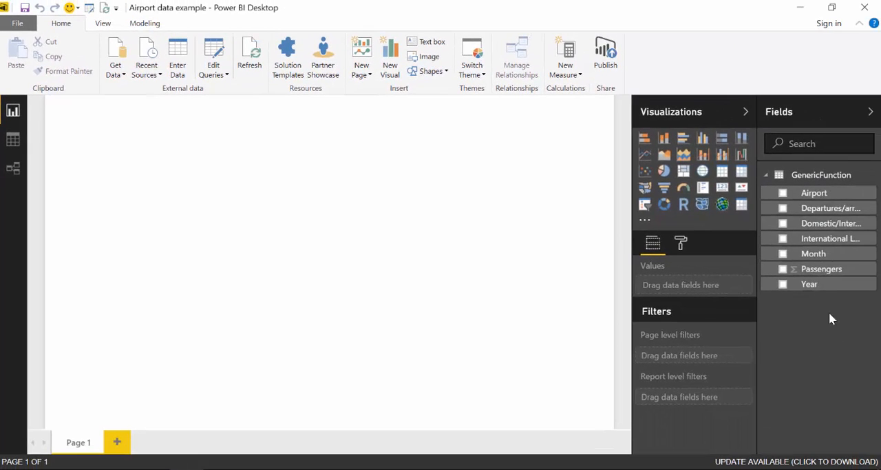
# Try out a table visual with the Year and Month fields on the report page, and delete it
pyautogui.moveTo(785, 284); pyautogui.dragTo(530, 228)
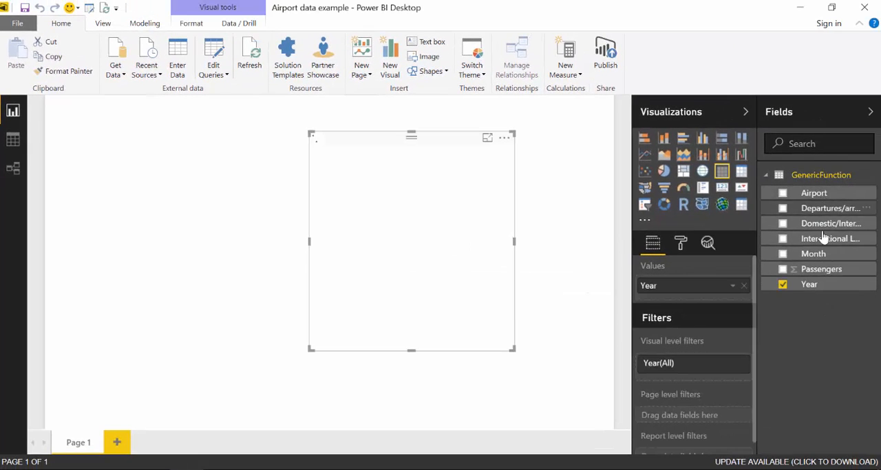
pyautogui.moveTo(820, 256); pyautogui.dragTo(437, 269)
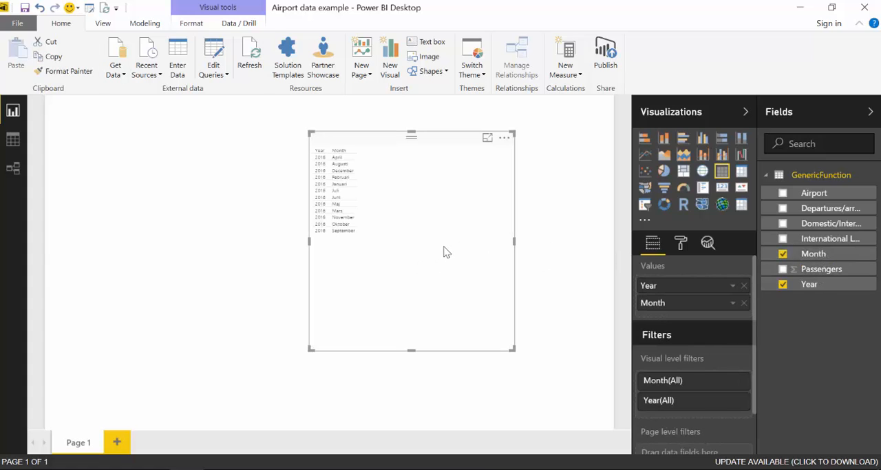
pyautogui.press('Delete')
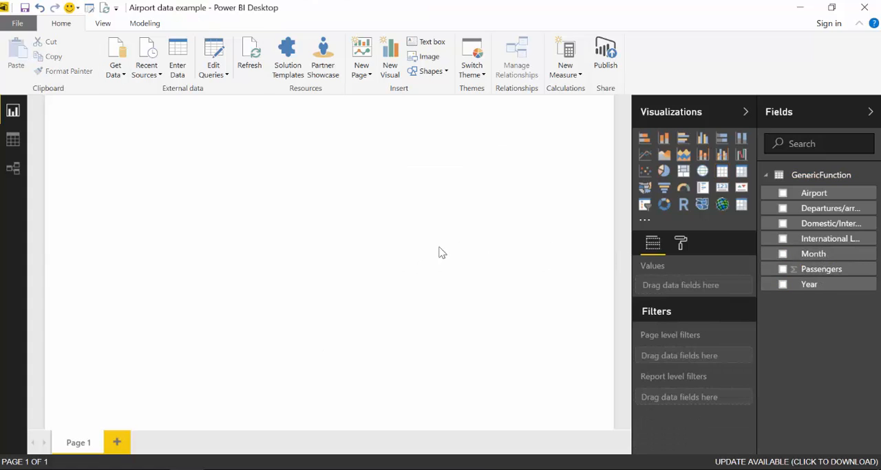
# Save the Airport data example report
pyautogui.click(40, 8)
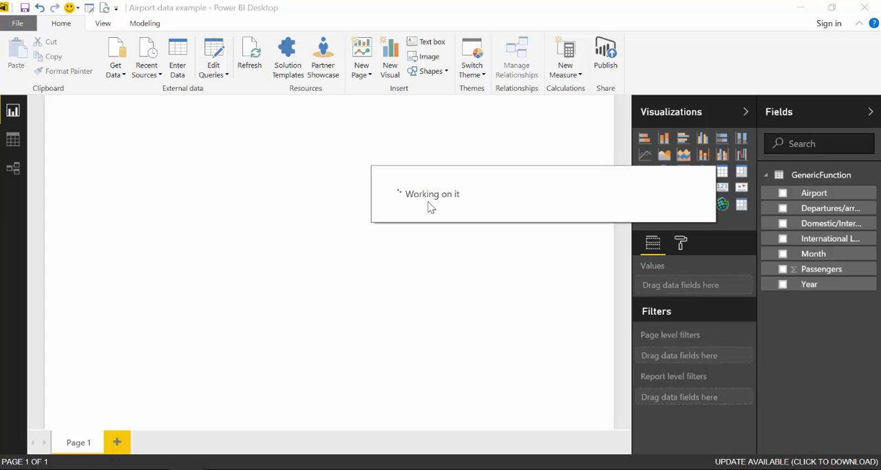
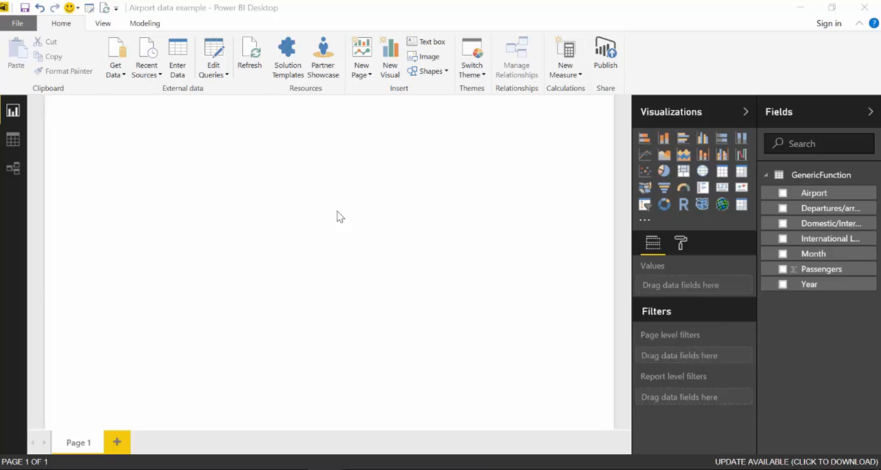
# Open the query editor and disable loading of the GenericFunction query into the report
pyautogui.click(219, 54)
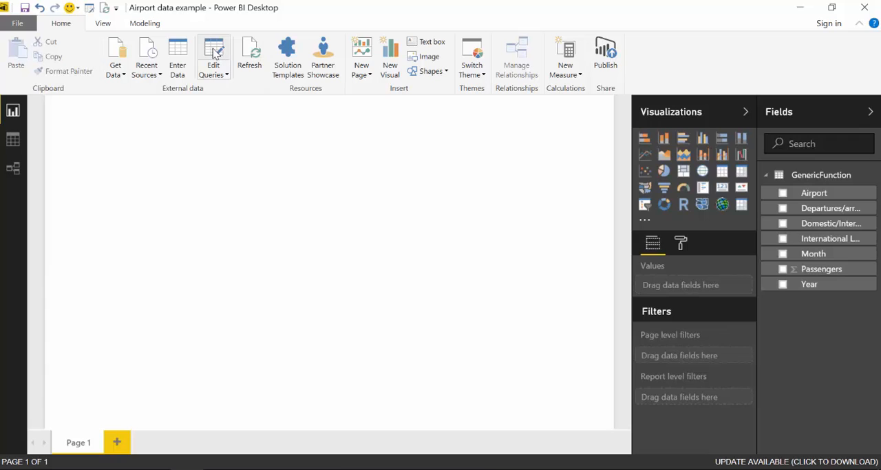
pyautogui.click(215, 53)
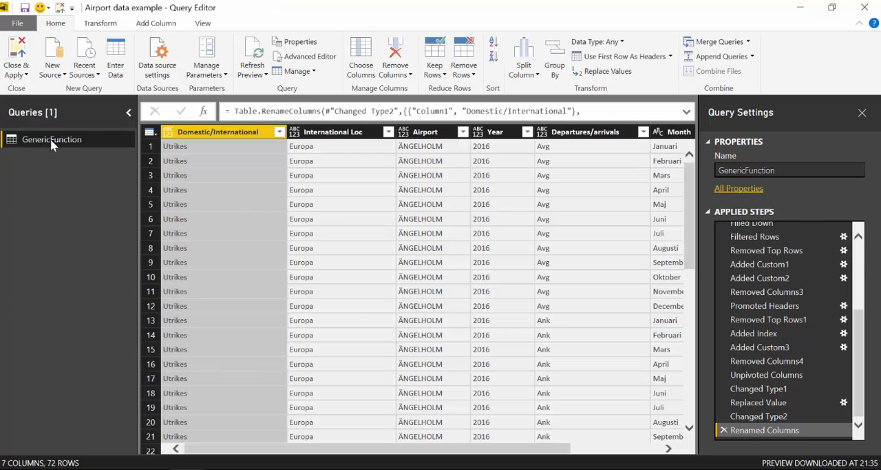
pyautogui.rightClick(50, 138)
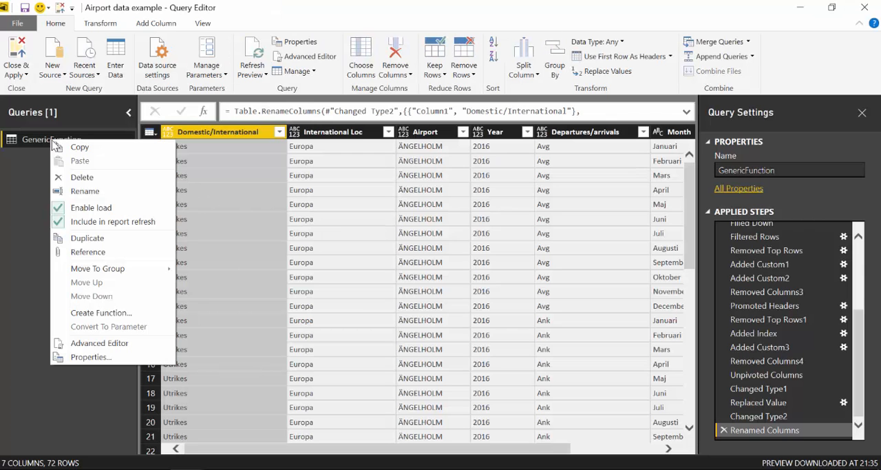
pyautogui.click(58, 204)
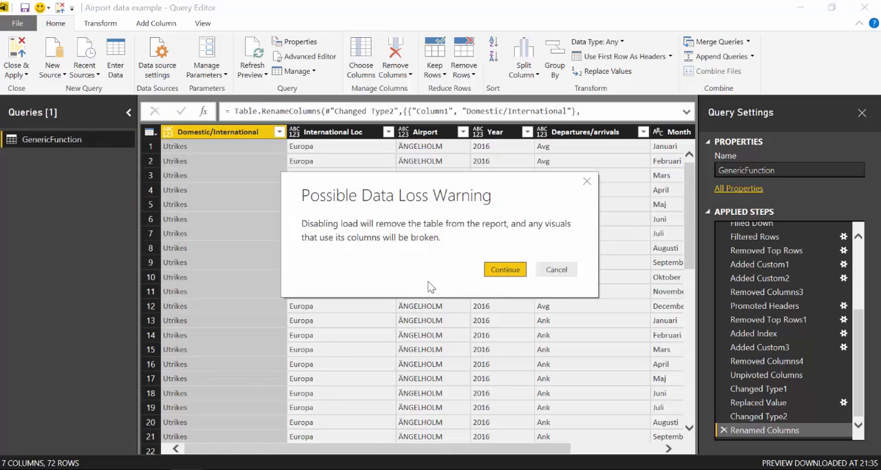
pyautogui.click(494, 274)
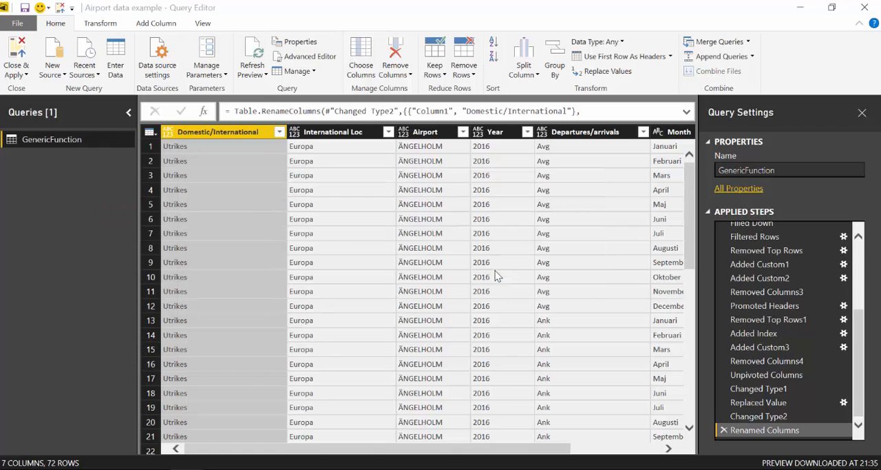
# Duplicate the GenericFunction query and add the parameter line (city)=> above let in the copy's code
pyautogui.rightClick(42, 142)
pyautogui.click(62, 239)
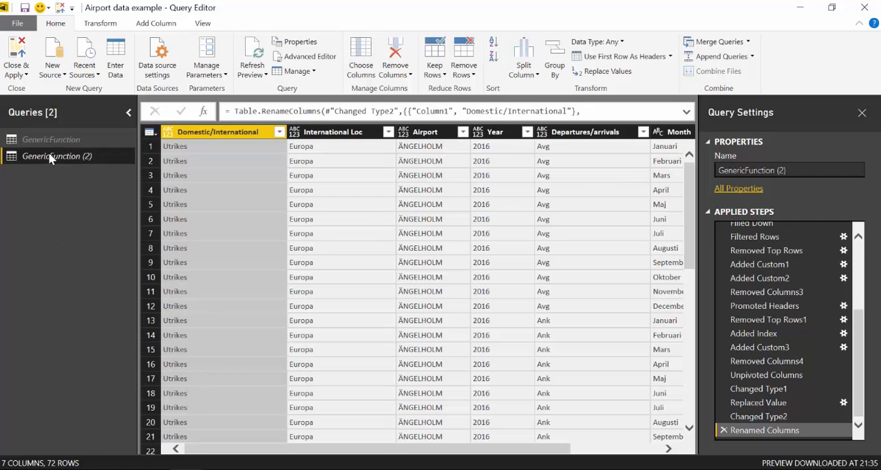
pyautogui.click(308, 56)
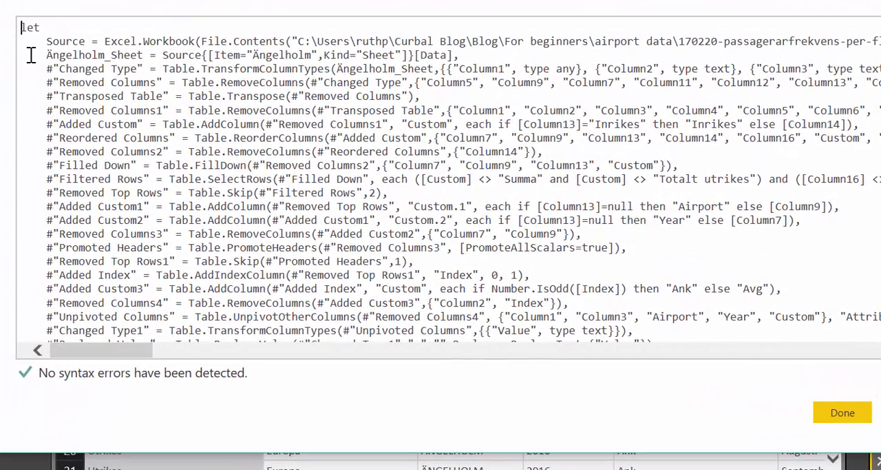
pyautogui.press('Return')
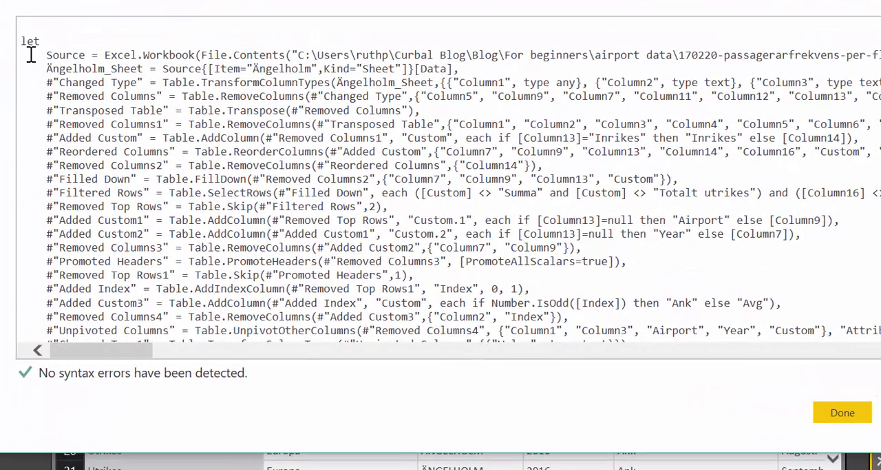
pyautogui.write('(city)')
# Replace the fixed "Ängelholm" sheet item in the copy's code with the city parameter and apply the code
pyautogui.click(317, 68)
pyautogui.press('BackSpace')
pyautogui.press('BackSpace')
pyautogui.press('BackSpace')
pyautogui.press('BackSpace')
pyautogui.press('BackSpace')
pyautogui.press('BackSpace')
pyautogui.press('BackSpace')
pyautogui.press('BackSpace')
pyautogui.press('BackSpace')
pyautogui.press('BackSpace')
pyautogui.press('BackSpace')
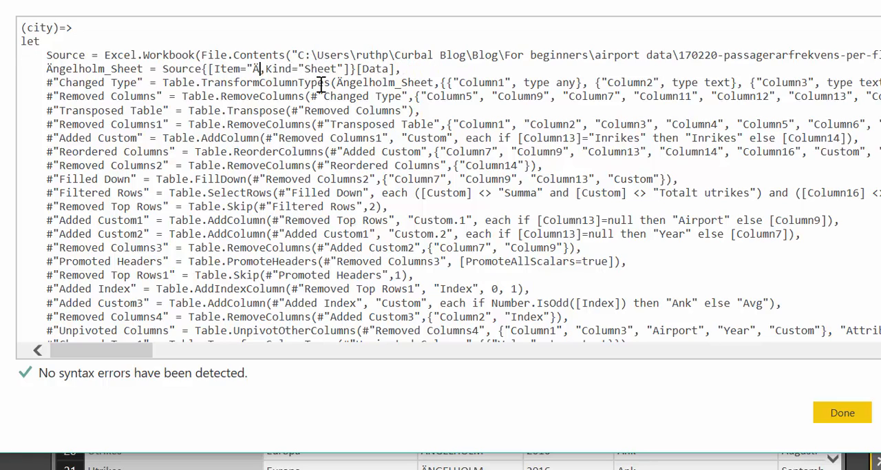
pyautogui.write('city')
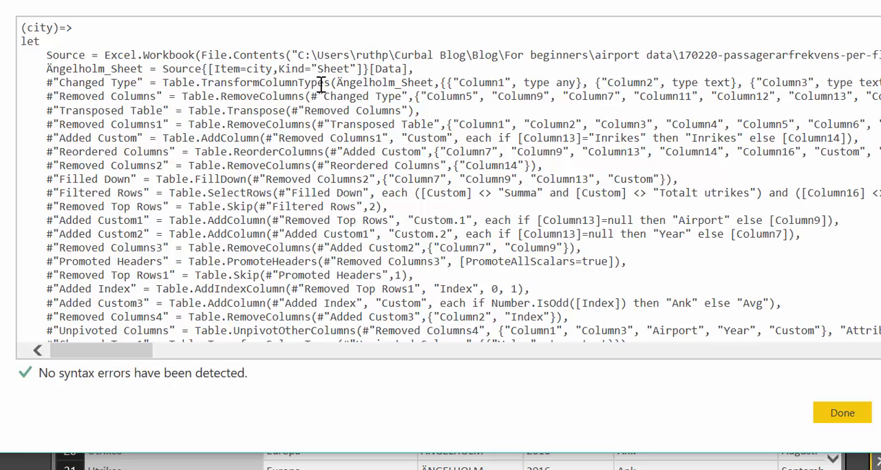
pyautogui.click(841, 412)
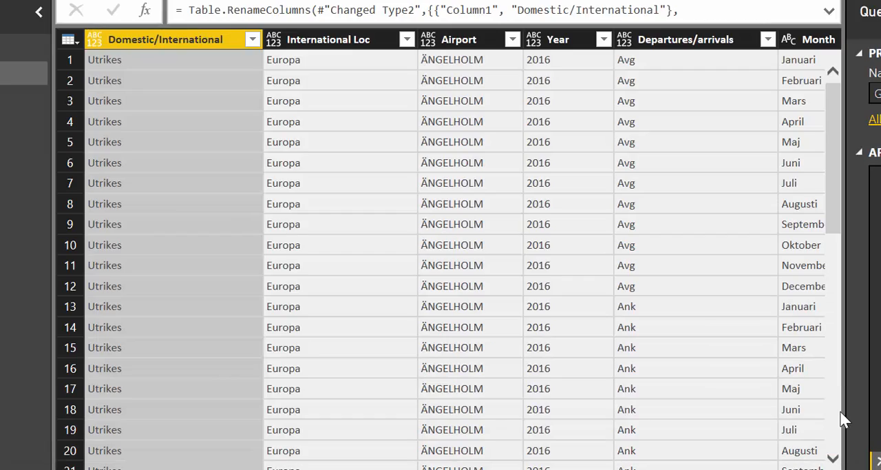
# Rename the new function query as fCleanWorksheets
pyautogui.moveTo(872, 89); pyautogui.dragTo(713, 83)
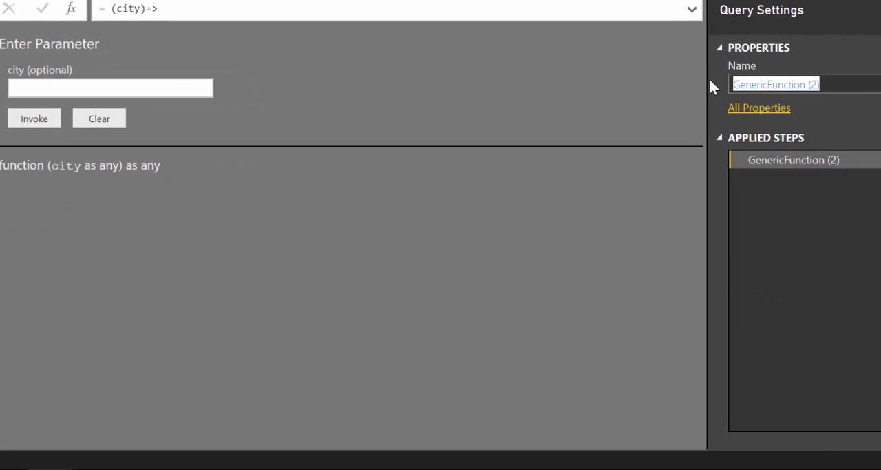
pyautogui.write('f')
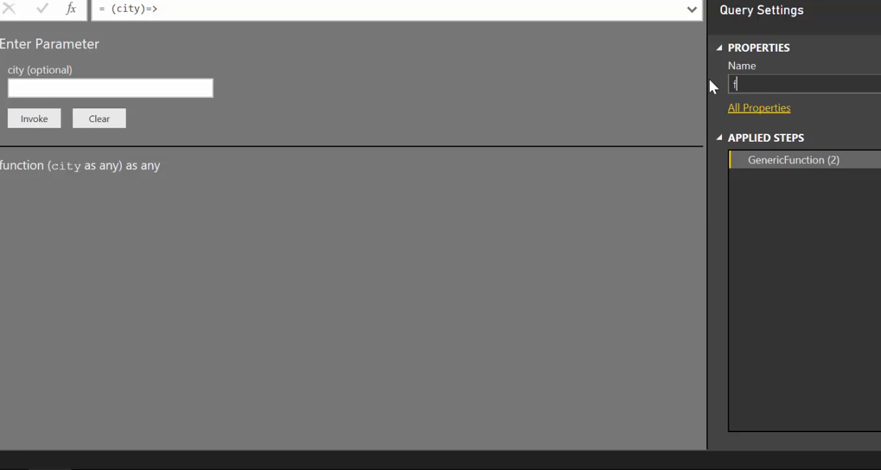
pyautogui.write('CleanWorksheet')
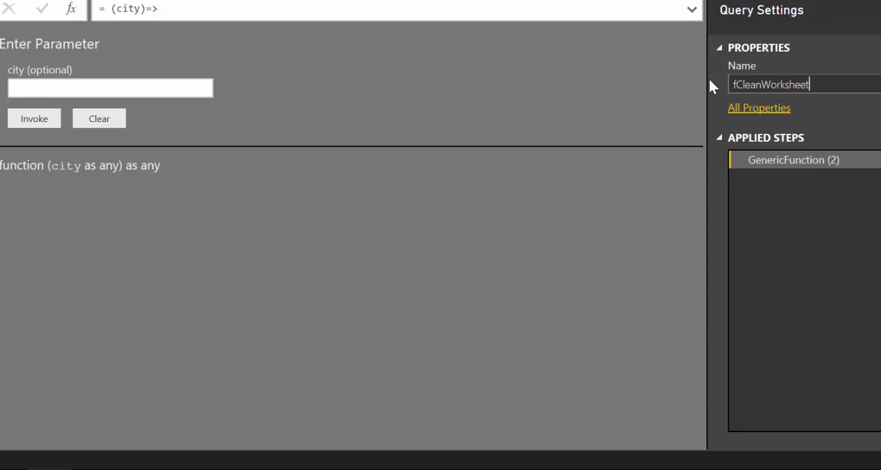
pyautogui.write('s')
pyautogui.press('Return')
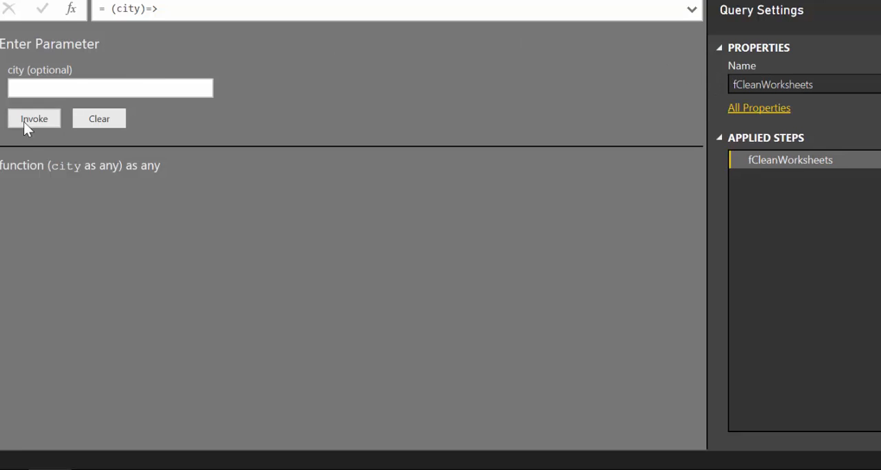
# Test the fCleanWorksheets function with Borlänge as the city, and delete the resulting query
pyautogui.click(52, 90)
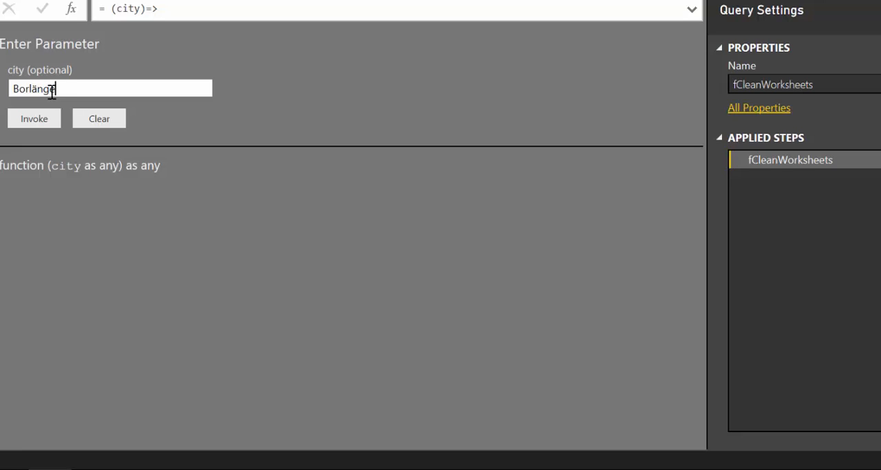
pyautogui.click(38, 120)
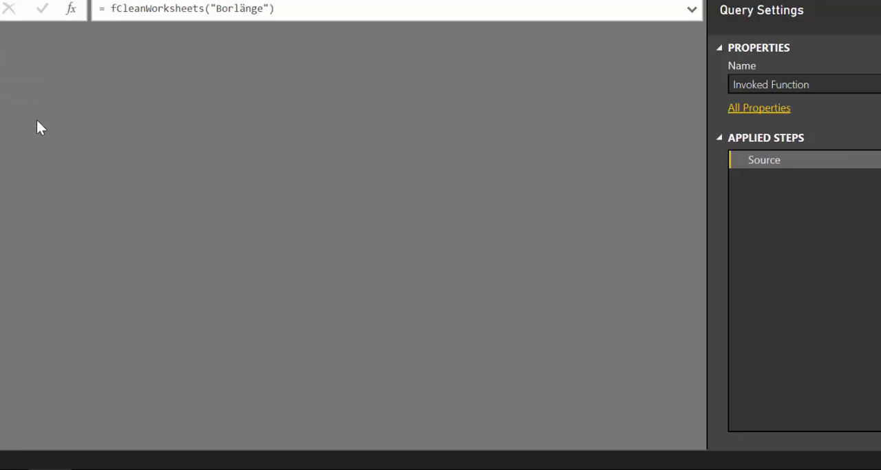
pyautogui.scroll(-17, 390, 246)
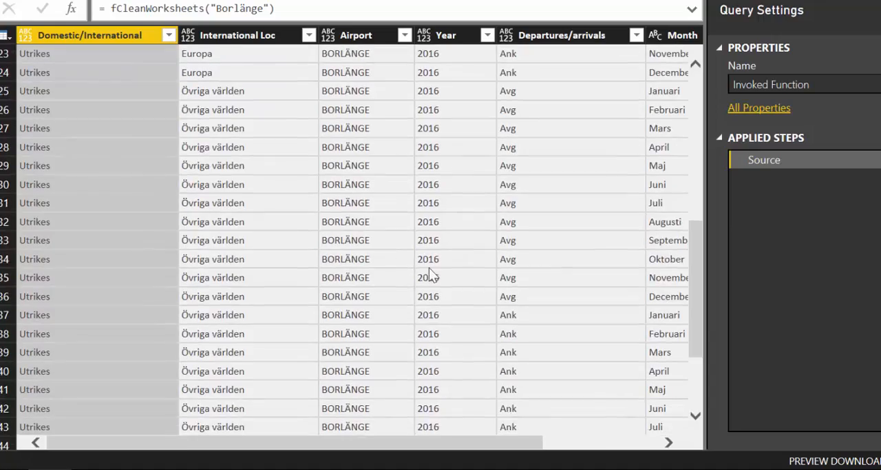
pyautogui.scroll(17, 476, 303)
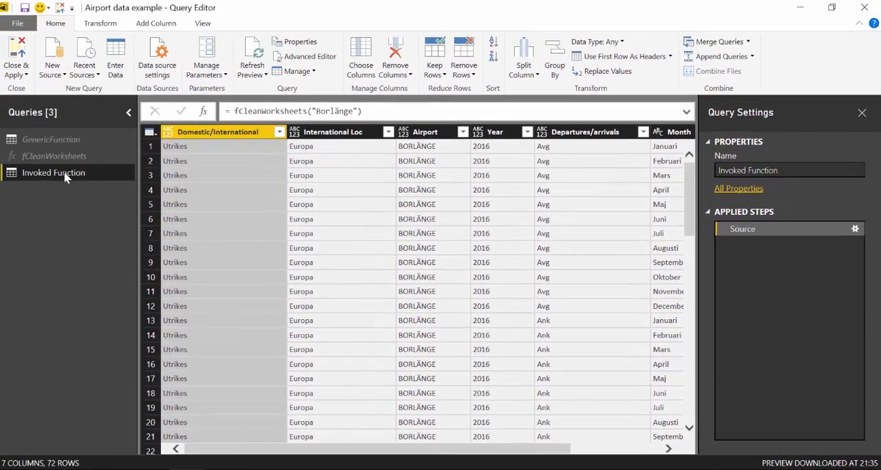
pyautogui.rightClick(66, 177)
pyautogui.click(107, 211)
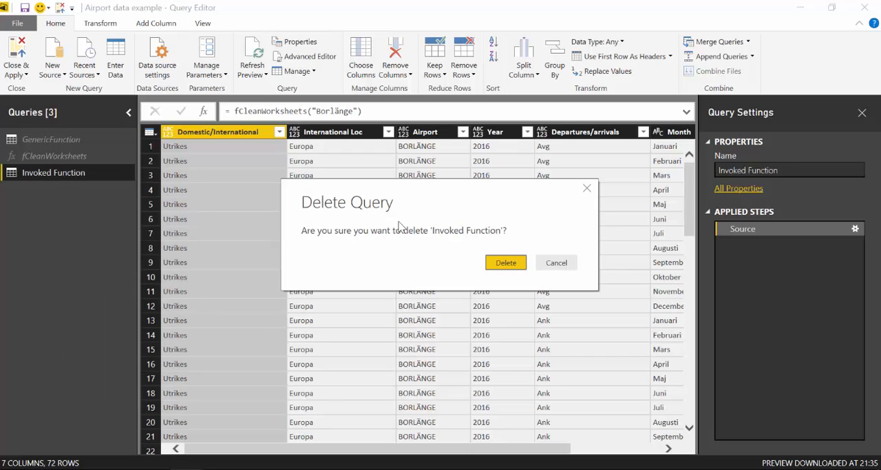
pyautogui.click(503, 264)
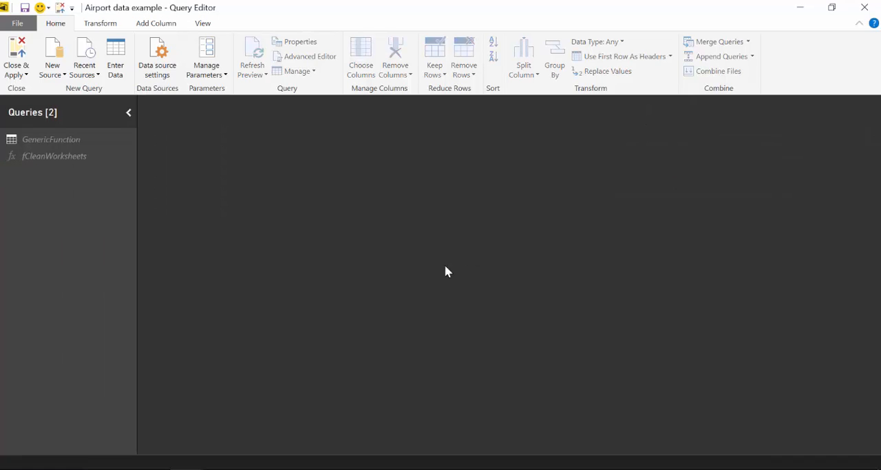
# Examine the Source step of the GenericFunction query and the folder path in its formula
pyautogui.click(71, 156)
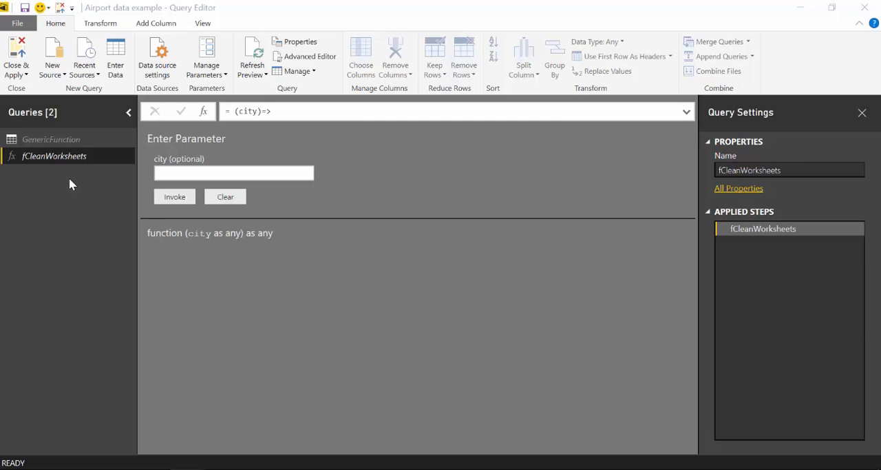
pyautogui.click(65, 142)
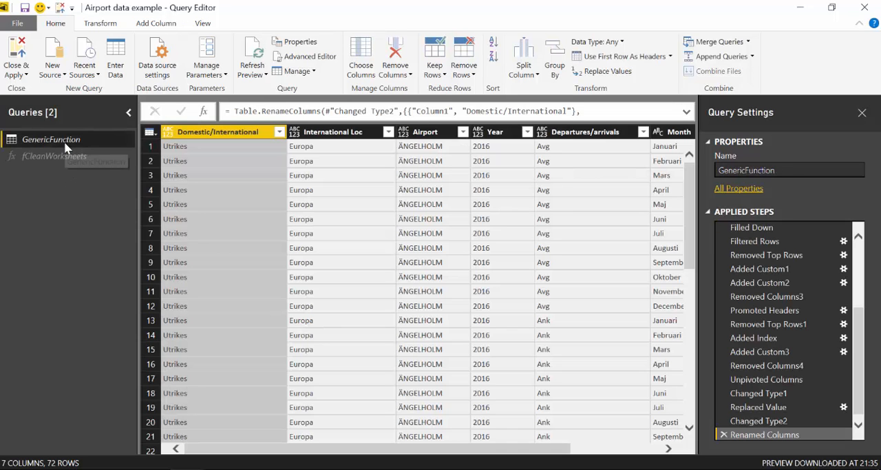
pyautogui.scroll(3, 815, 262)
pyautogui.scroll(2, 815, 262)
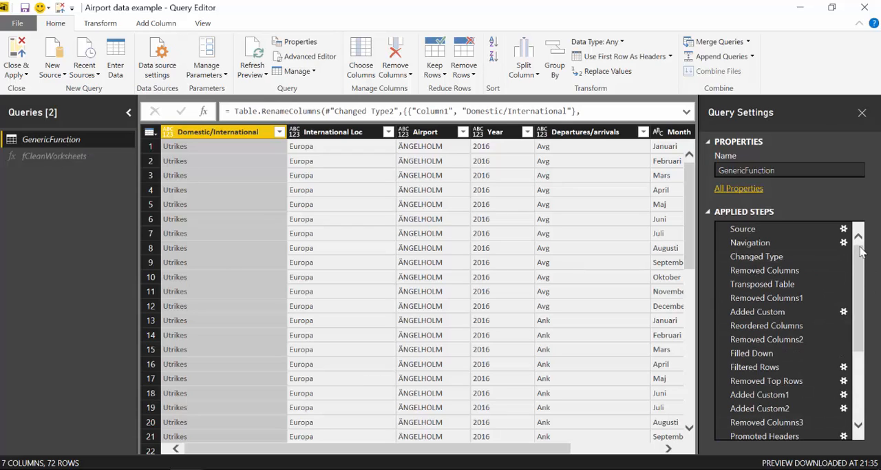
pyautogui.click(809, 230)
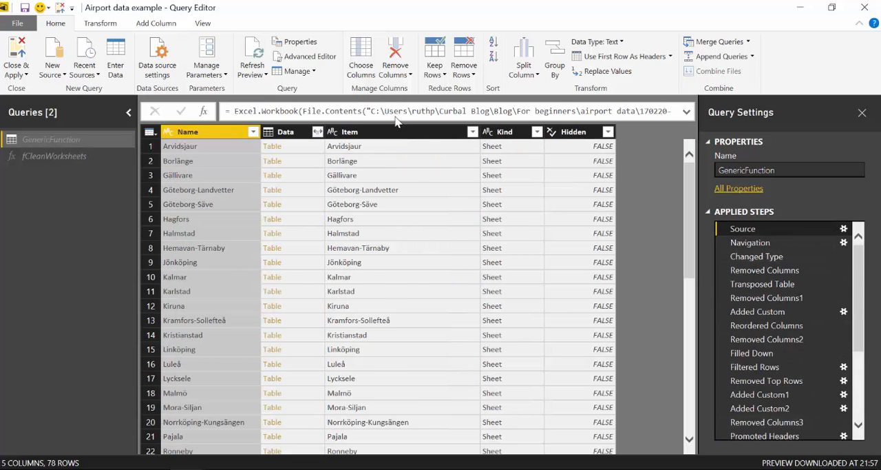
pyautogui.moveTo(373, 112); pyautogui.dragTo(642, 113)
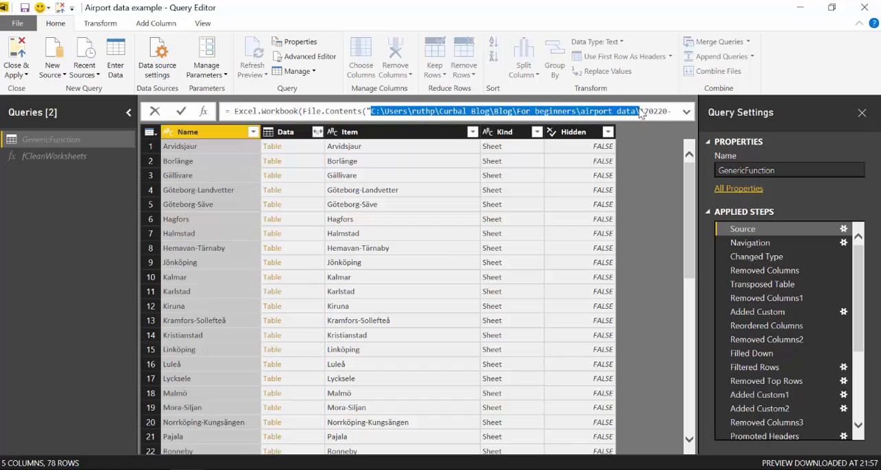
pyautogui.click(117, 199)
# Import the Ängelholm sheet from the Excel workbook 170220-passagerarfrekvens-per-flygplats.xlsx as a new query
pyautogui.click(50, 72)
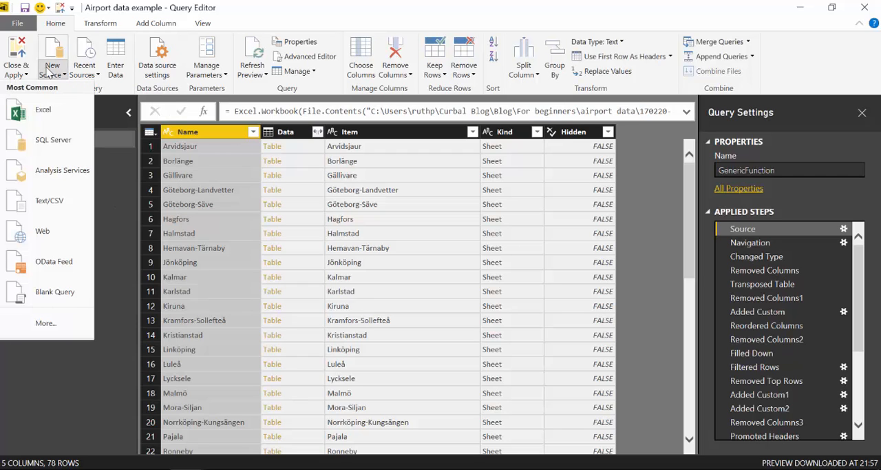
pyautogui.click(43, 110)
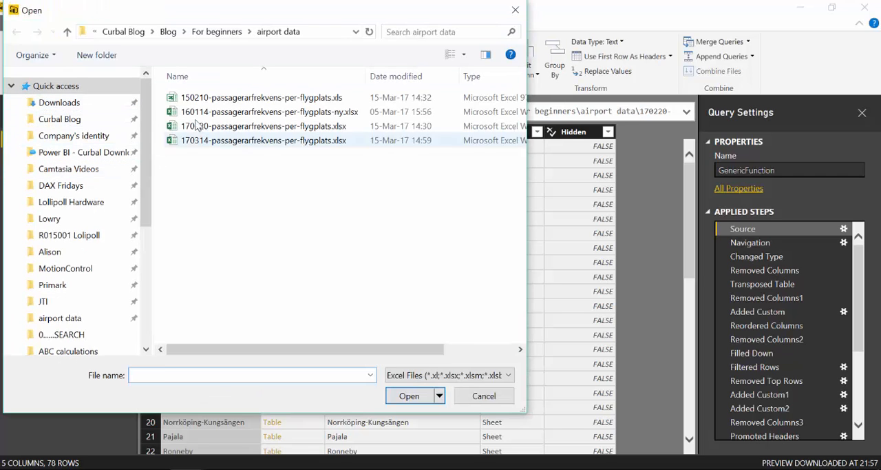
pyautogui.click(199, 126)
pyautogui.click(15, 88)
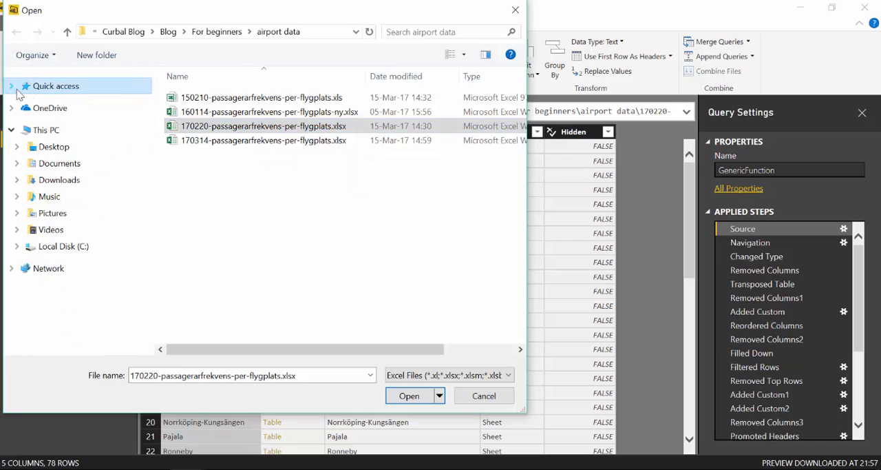
pyautogui.click(413, 396)
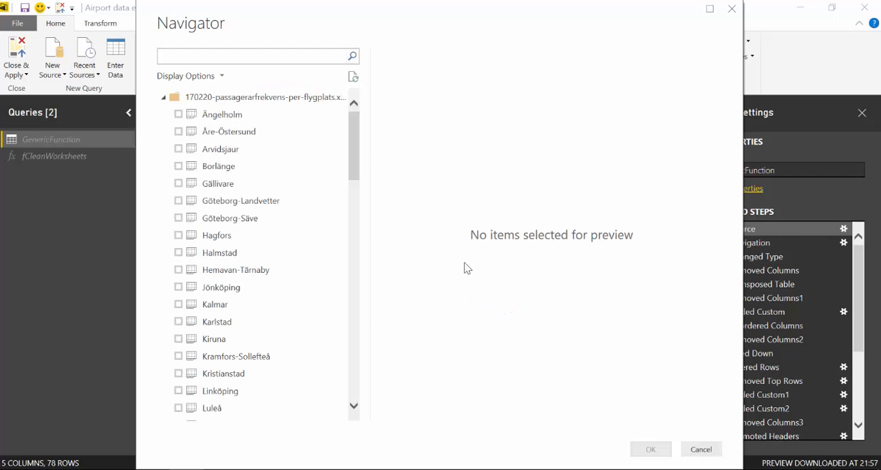
pyautogui.click(209, 114)
pyautogui.click(179, 114)
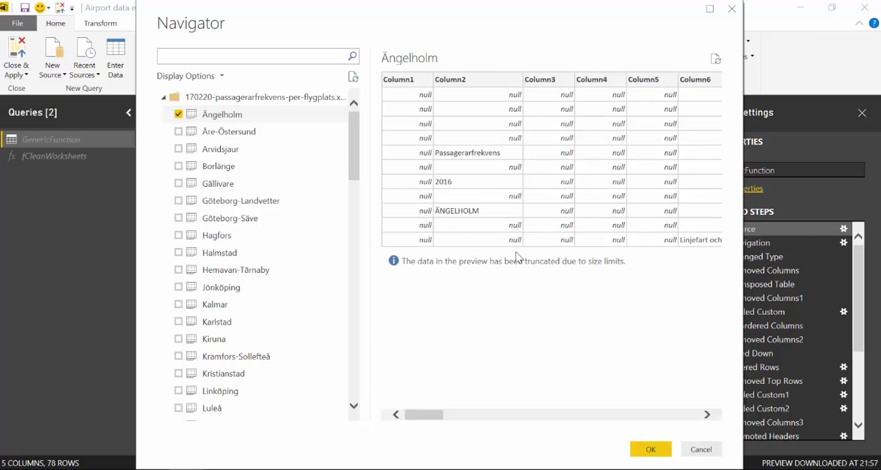
pyautogui.click(651, 449)
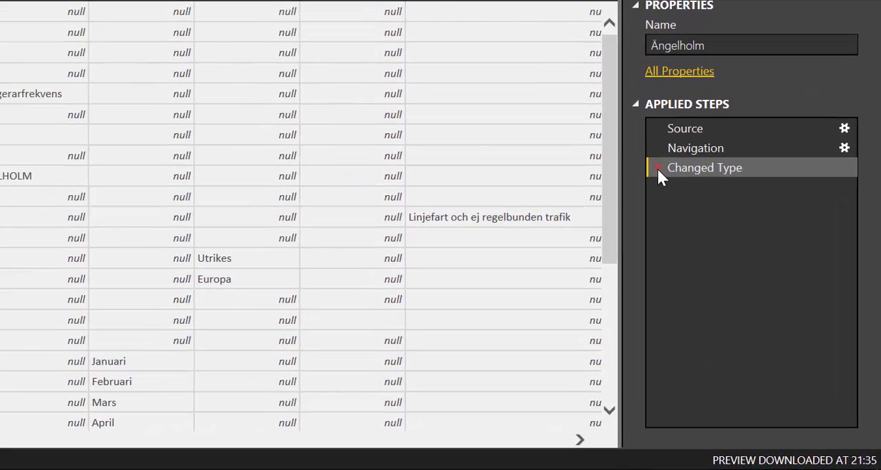
# Remove the Changed Type and Navigation steps from the Ängelholm query and look through the workbook's sheet list
pyautogui.click(658, 168)
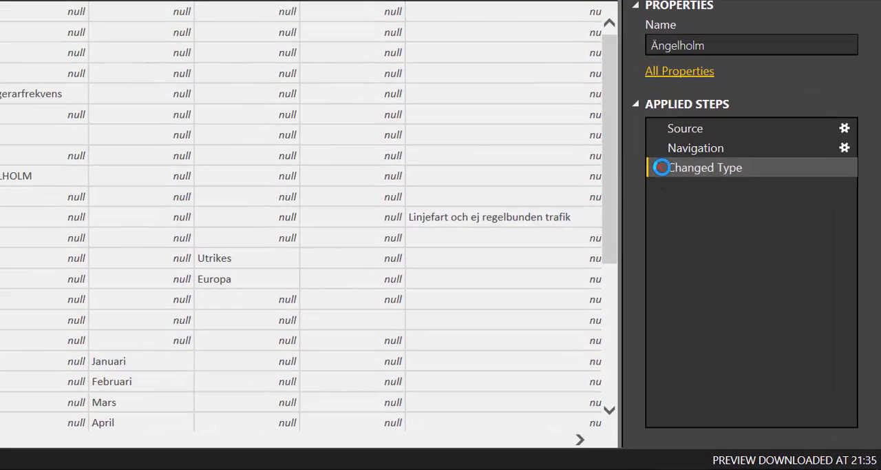
pyautogui.click(658, 149)
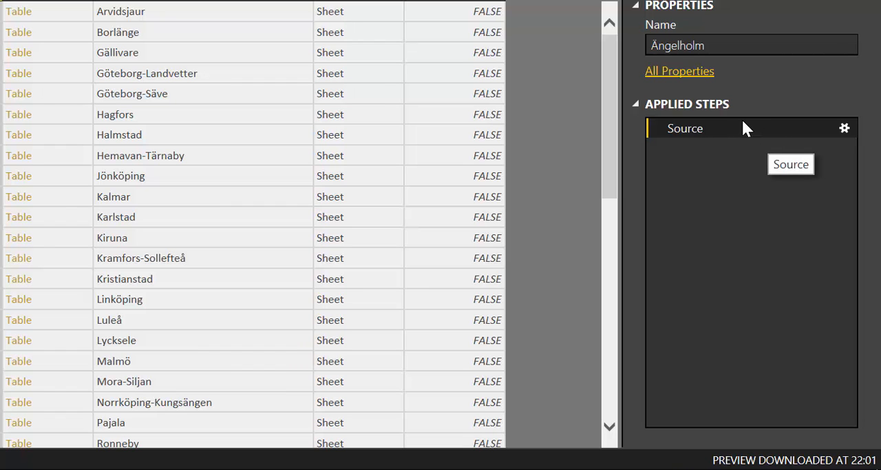
pyautogui.scroll(-12, 310, 224)
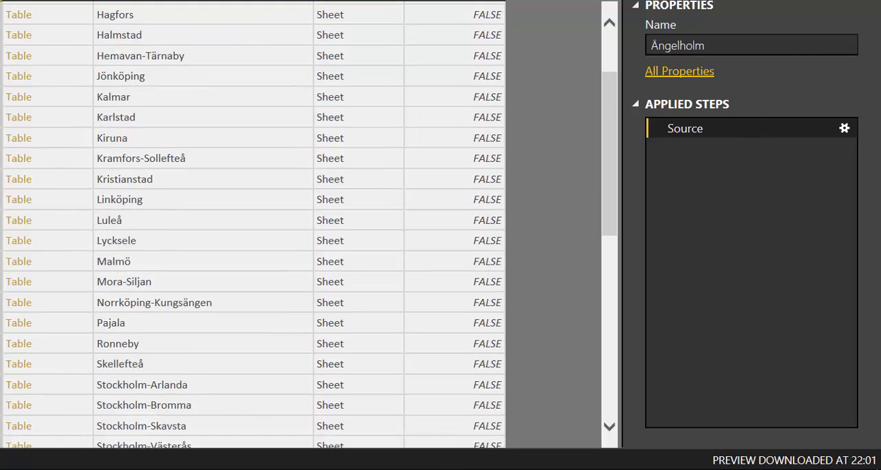
# Filter the Kind column to exclude DefinedName, keeping only the rows of kind Sheet
pyautogui.scroll(-1, 301, 230)
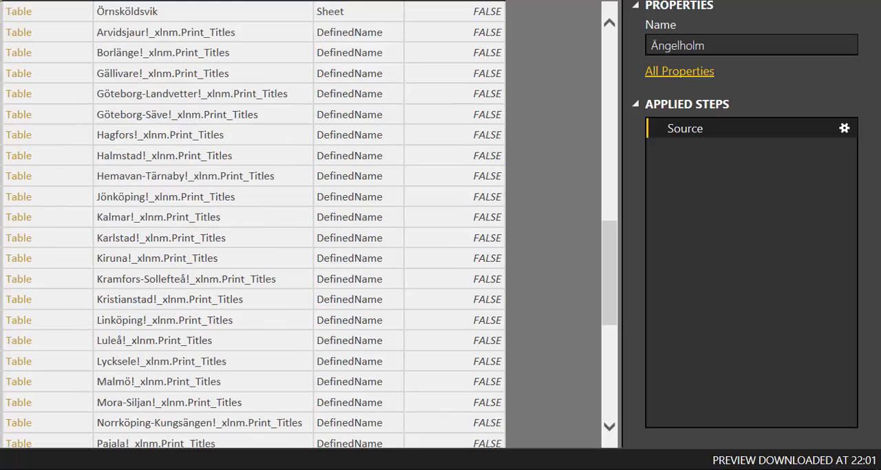
pyautogui.scroll(12, 301, 230)
pyautogui.scroll(-12, 307, 197)
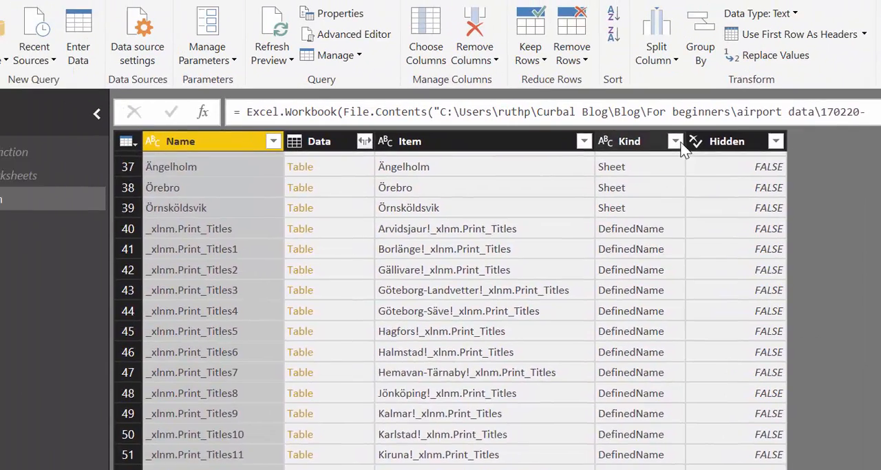
pyautogui.click(763, 186)
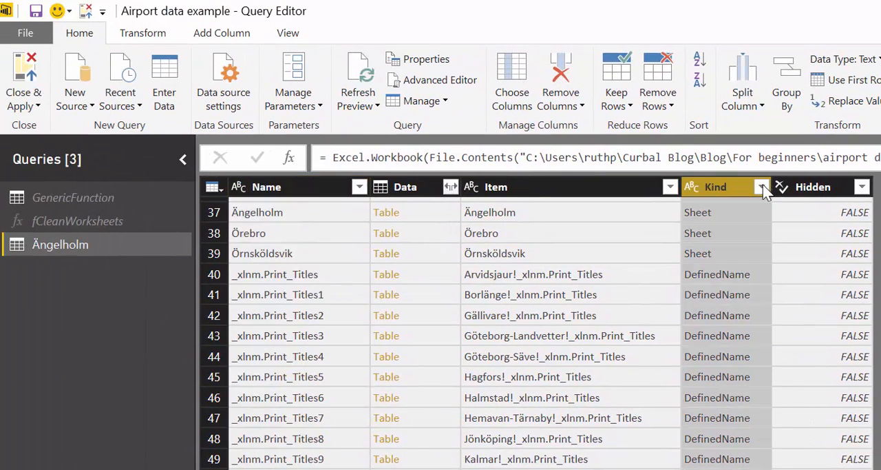
pyautogui.click(761, 187)
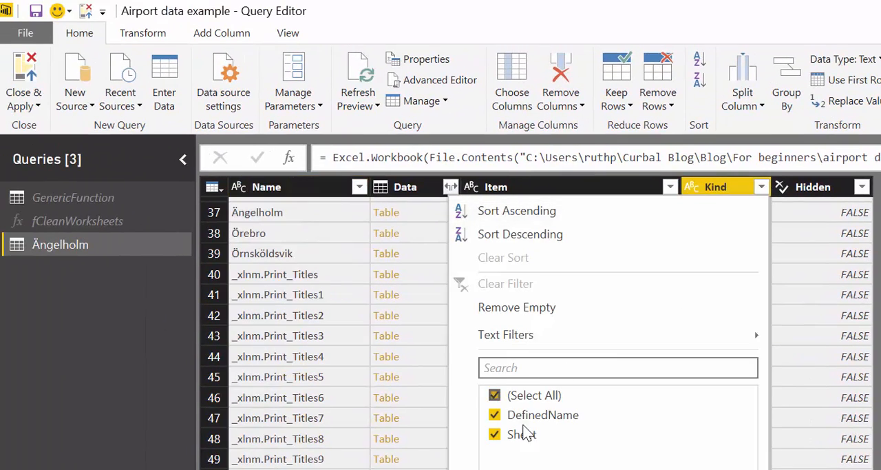
pyautogui.click(531, 416)
pyautogui.click(653, 468)
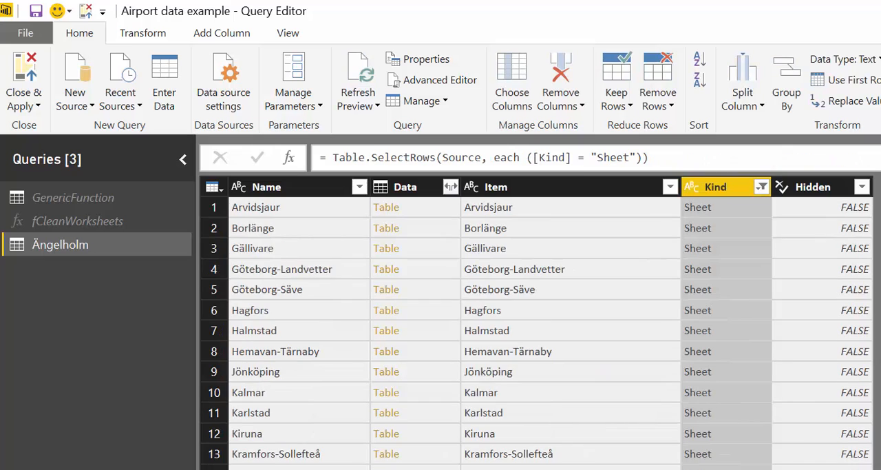
pyautogui.scroll(-6, 539, 446)
pyautogui.scroll(6, 530, 447)
# Invoke the custom function fCleanWorksheets for each row, using the Name column as the city
pyautogui.click(152, 34)
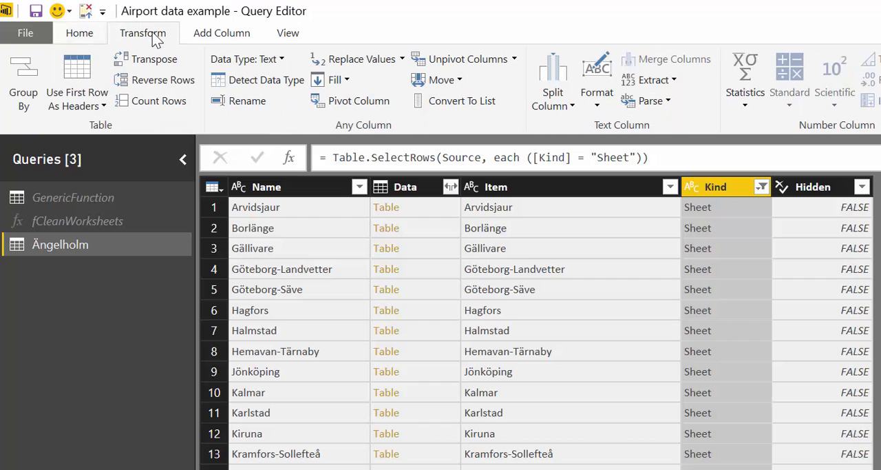
pyautogui.click(224, 34)
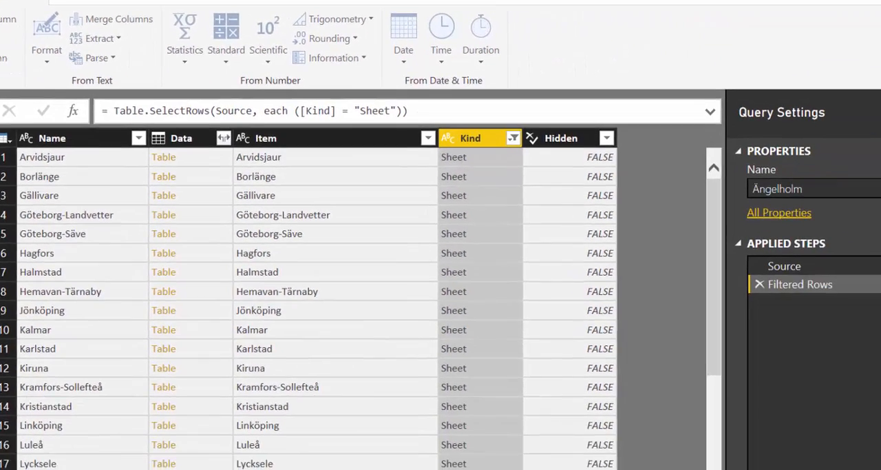
pyautogui.click(19, 72)
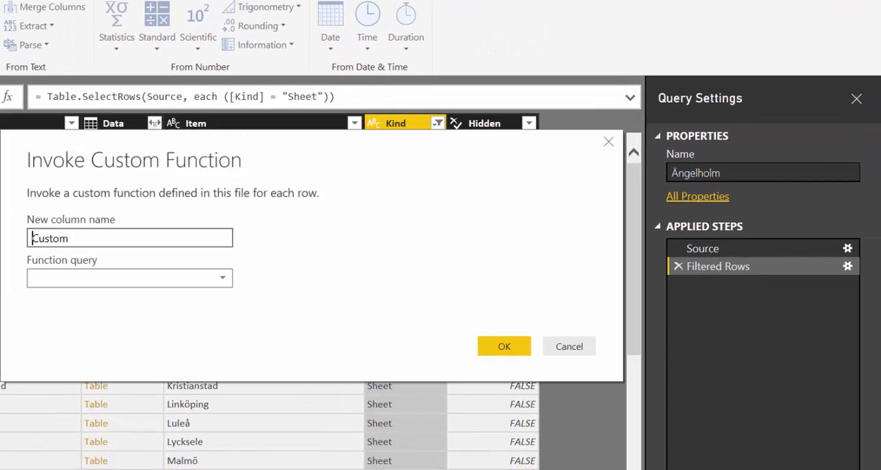
pyautogui.click(152, 275)
pyautogui.click(142, 295)
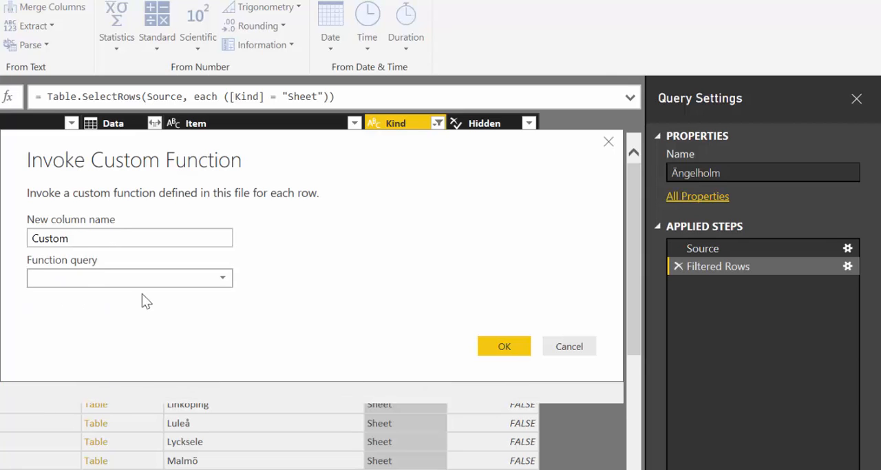
pyautogui.click(142, 321)
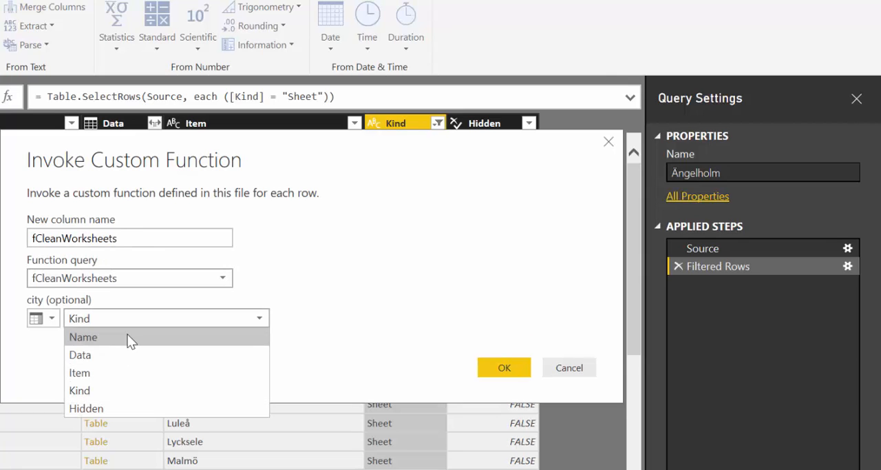
pyautogui.click(131, 338)
pyautogui.moveTo(144, 142); pyautogui.dragTo(396, 68)
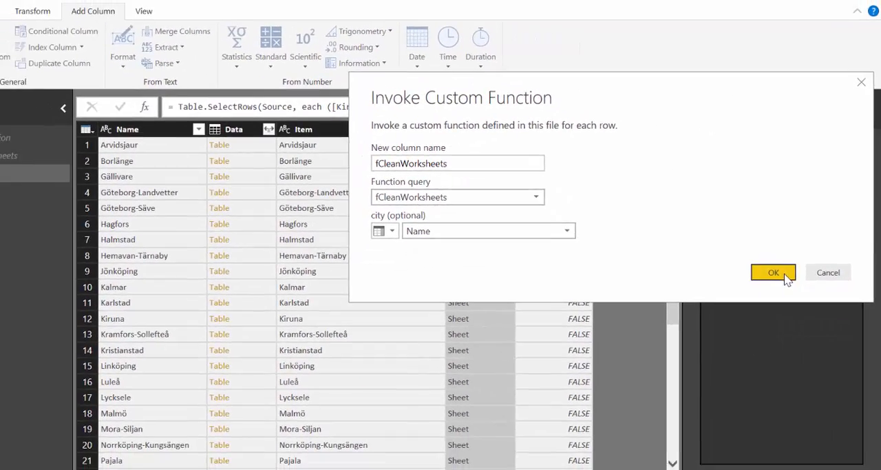
pyautogui.click(753, 293)
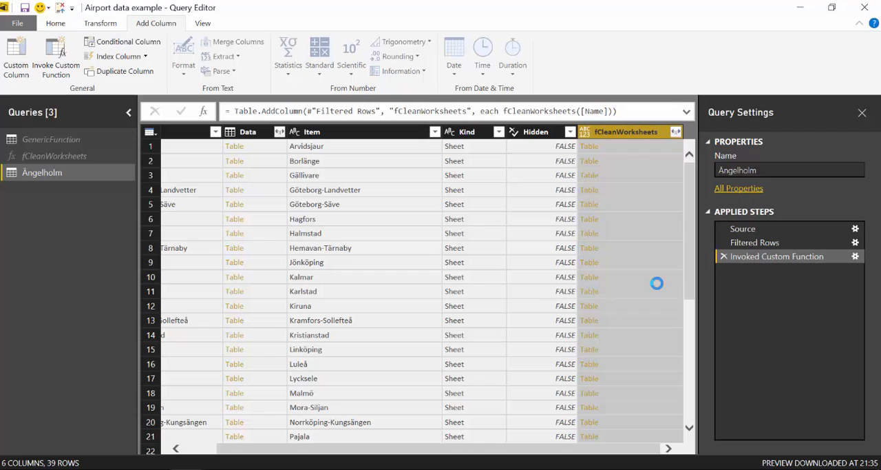
# Expand all columns of the fCleanWorksheets column without using the original column name as prefix
pyautogui.click(676, 132)
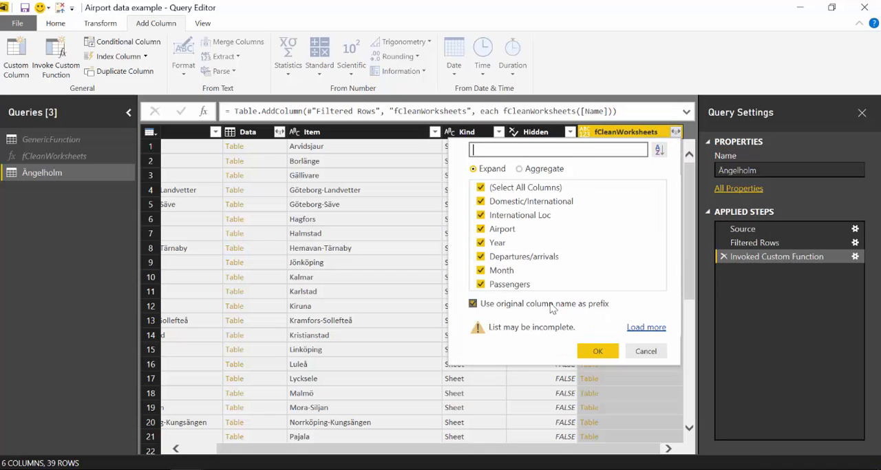
pyautogui.click(553, 308)
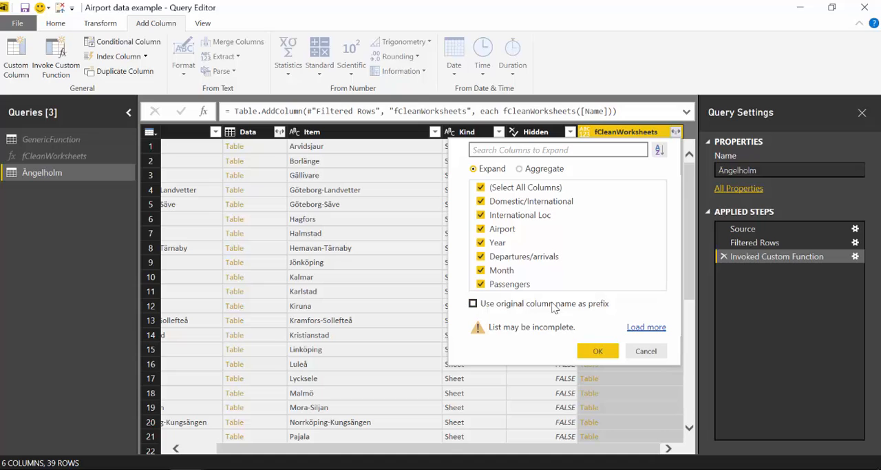
pyautogui.click(597, 351)
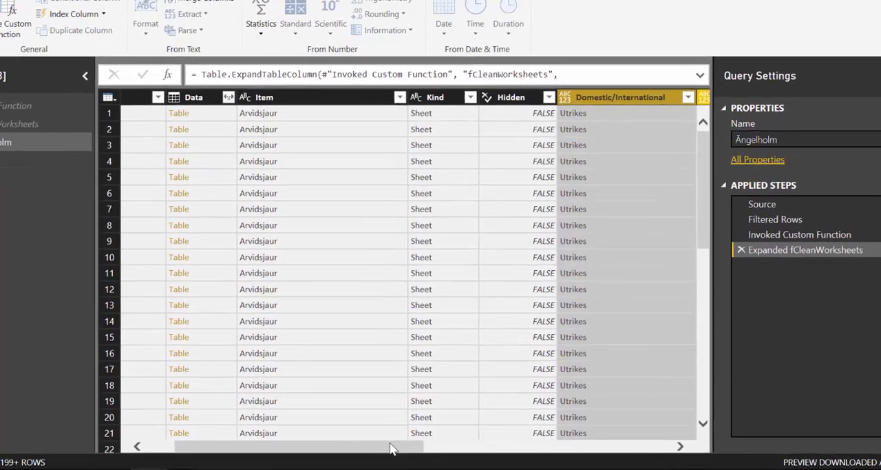
# Keep only the expanded columns, Domestic/International through Passengers, and remove all other columns
pyautogui.moveTo(411, 449); pyautogui.dragTo(496, 466)
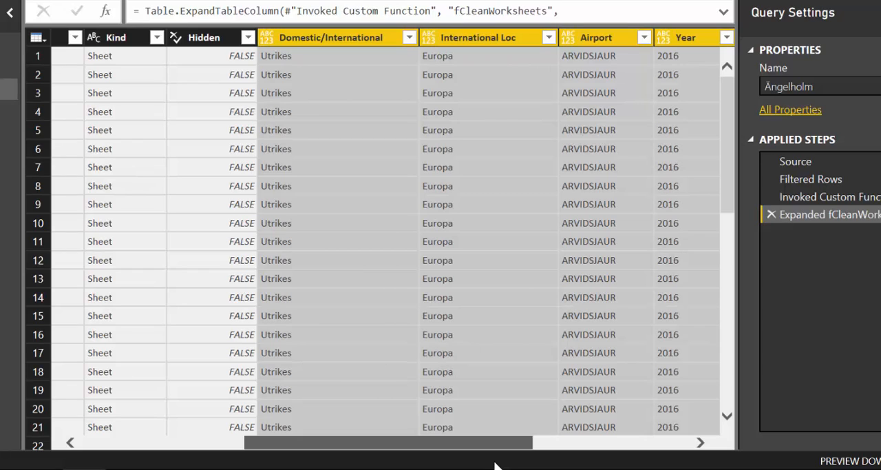
pyautogui.rightClick(344, 37)
pyautogui.click(378, 83)
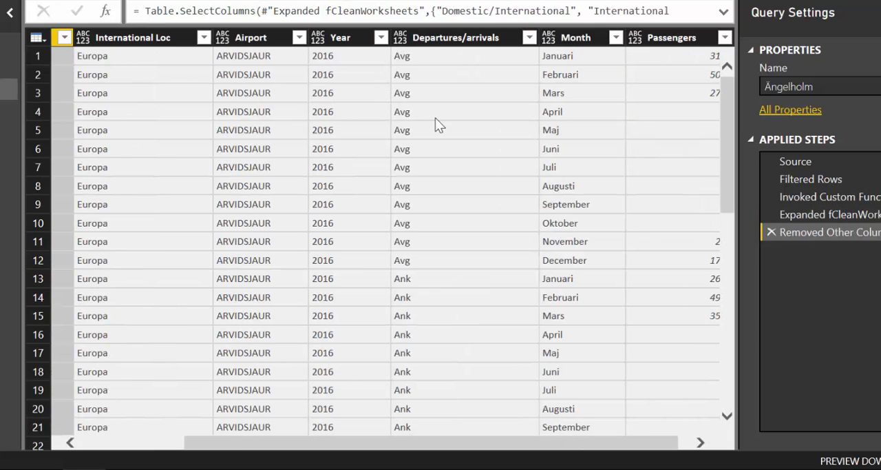
pyautogui.scroll(-6, 561, 176)
pyautogui.scroll(6, 579, 159)
pyautogui.moveTo(411, 444); pyautogui.dragTo(520, 453)
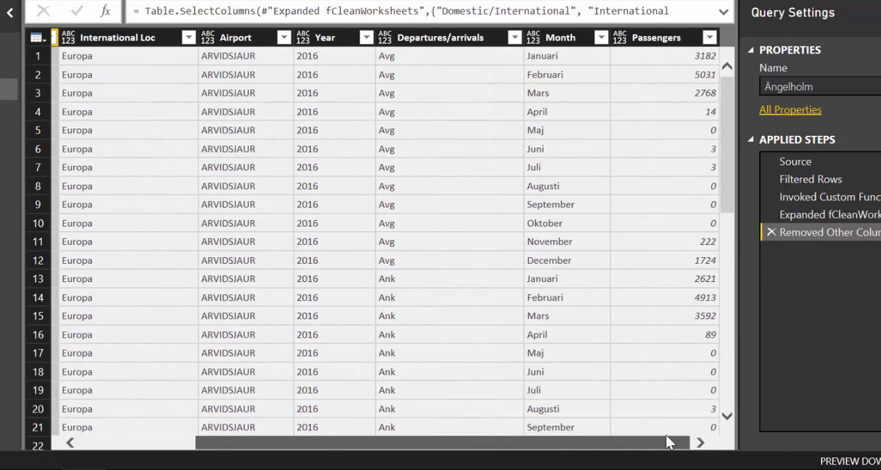
pyautogui.moveTo(575, 445); pyautogui.dragTo(242, 429)
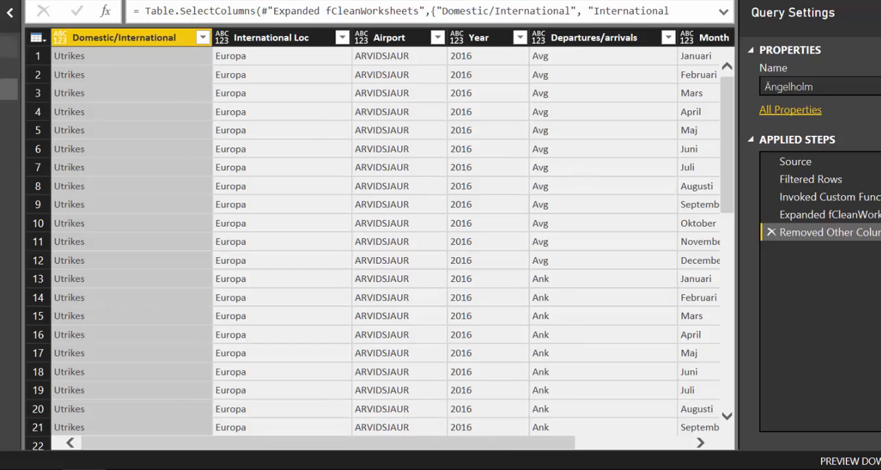
# Rename the Ängelholm query as AllArportsOneYear
pyautogui.click(9, 47)
pyautogui.click(8, 90)
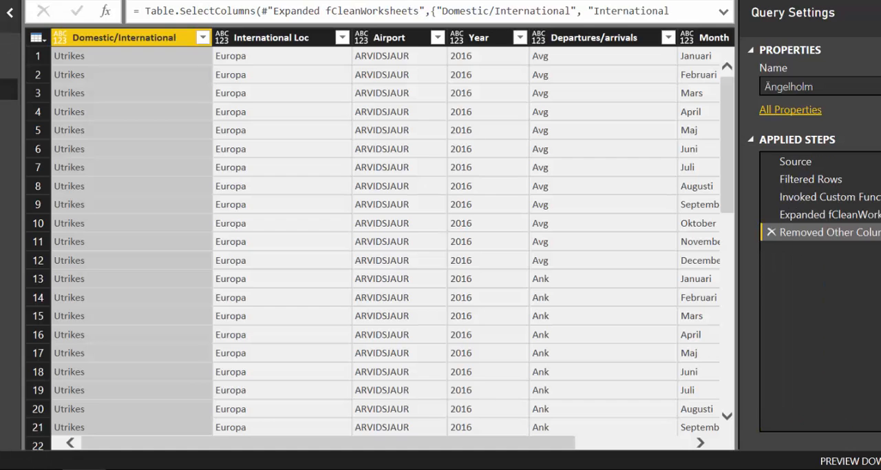
pyautogui.doubleClick(786, 86)
pyautogui.write('All')
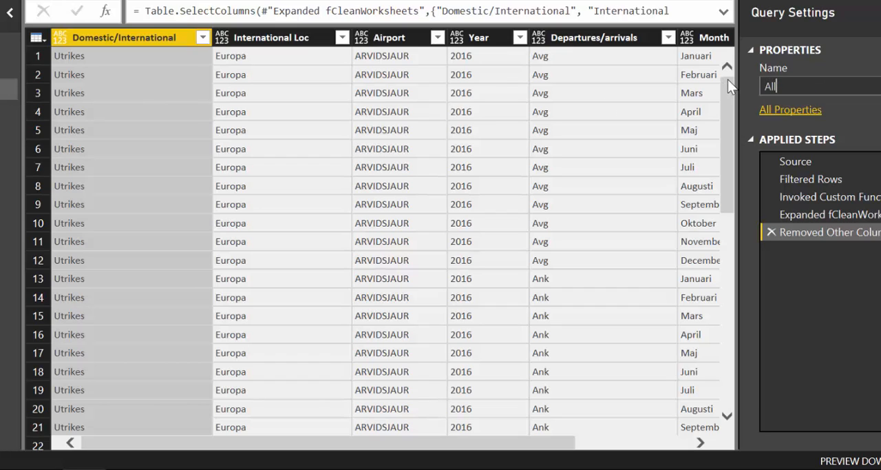
pyautogui.write('ArportsOneYear')
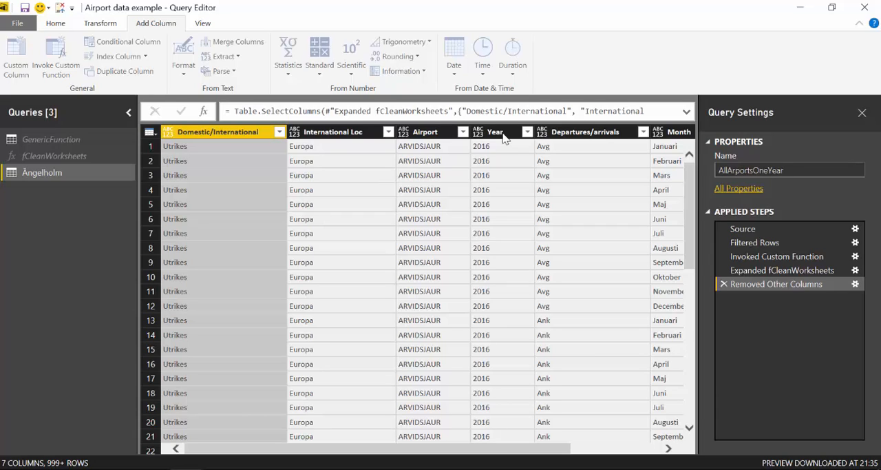
pyautogui.press('Return')
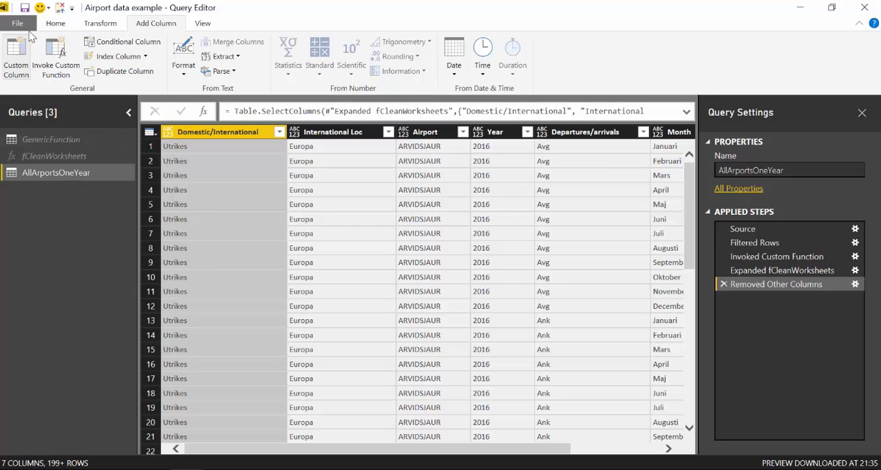
# Load the queries into the report and replace the empty matrix with a table of Year, Airport and Passengers
pyautogui.click(61, 10)
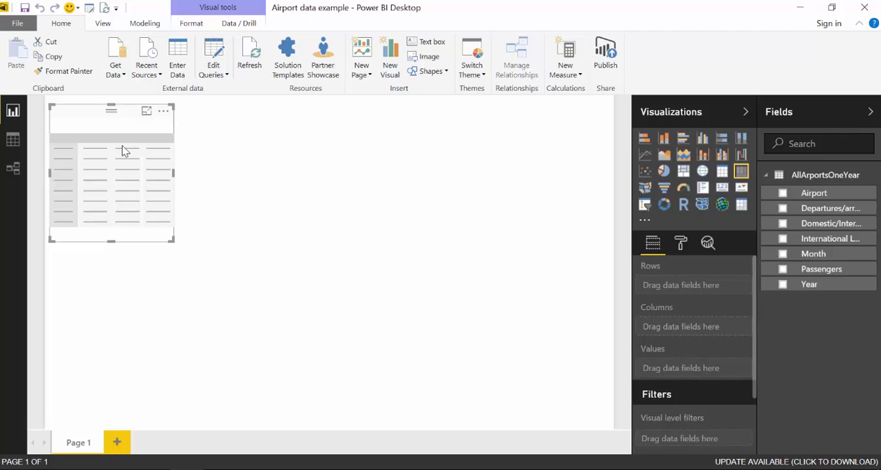
pyautogui.press('Delete')
pyautogui.moveTo(811, 285); pyautogui.dragTo(225, 199)
pyautogui.moveTo(836, 197); pyautogui.dragTo(278, 224)
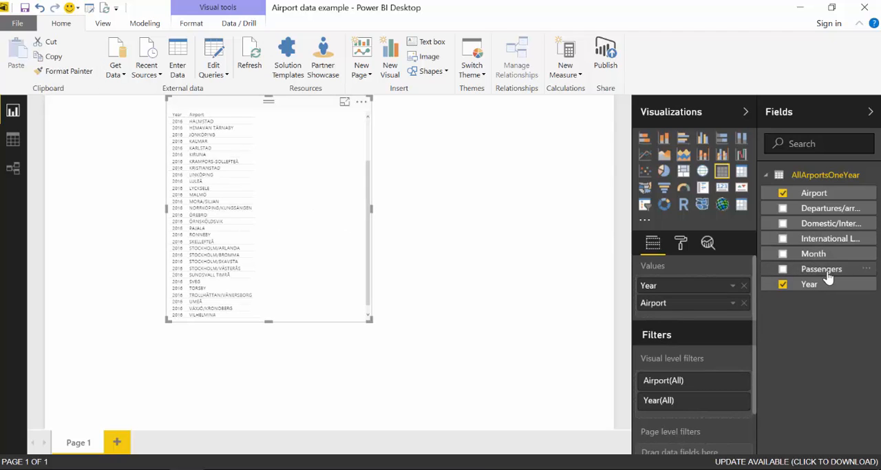
pyautogui.moveTo(829, 274); pyautogui.dragTo(297, 220)
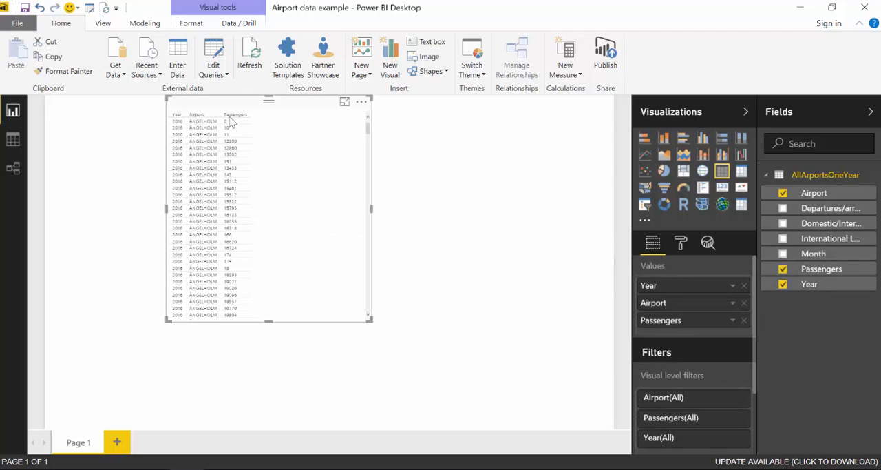
# Return to the Query Editor and set the Year and Passengers columns of AllArportsOneYear to Whole Number
pyautogui.click(214, 58)
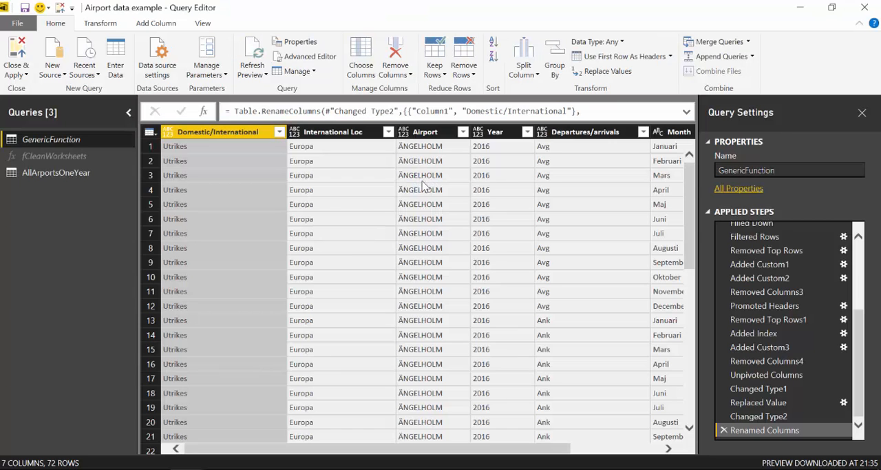
pyautogui.click(55, 174)
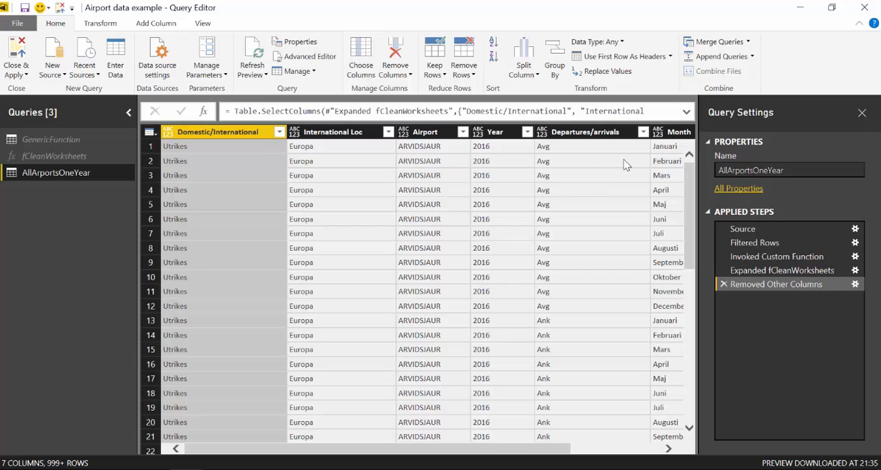
pyautogui.click(507, 134)
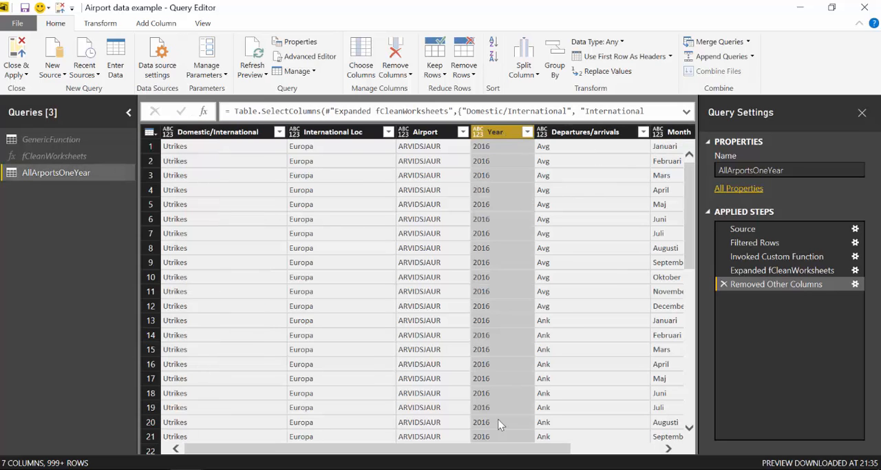
pyautogui.moveTo(515, 453); pyautogui.dragTo(604, 453)
pyautogui.keyDown('ctrl'); pyautogui.click(635, 131); pyautogui.keyUp('ctrl')
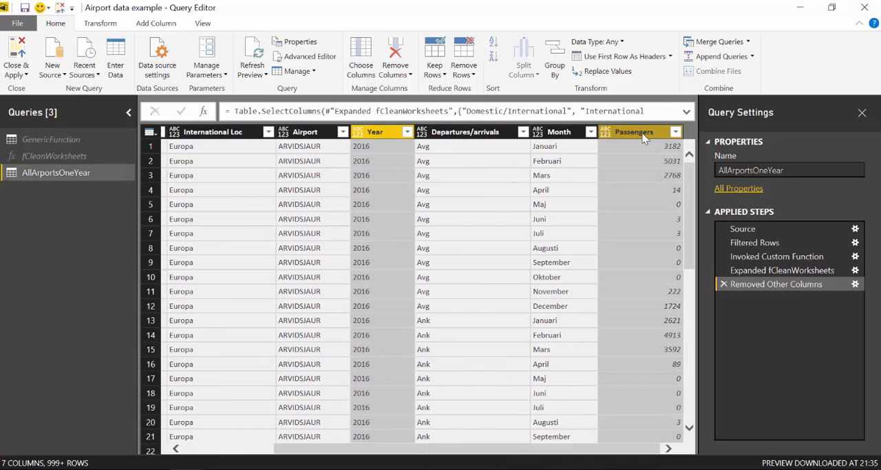
pyautogui.click(596, 42)
pyautogui.click(589, 85)
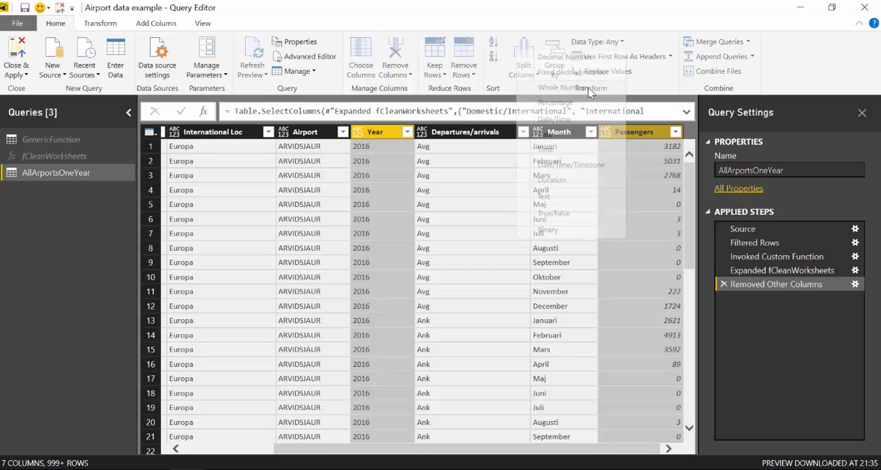
# Set the data type of the Month and Departures/arrivals columns to Text
pyautogui.click(564, 131)
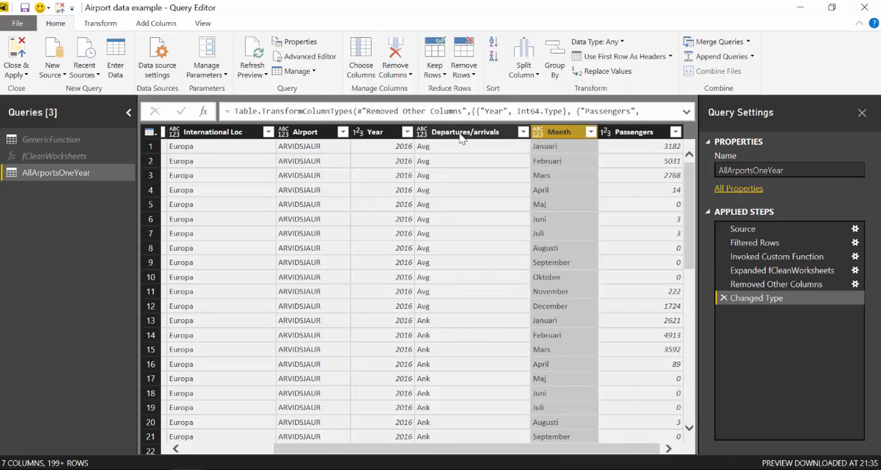
pyautogui.keyDown('ctrl'); pyautogui.click(475, 131); pyautogui.keyUp('ctrl')
pyautogui.click(610, 41)
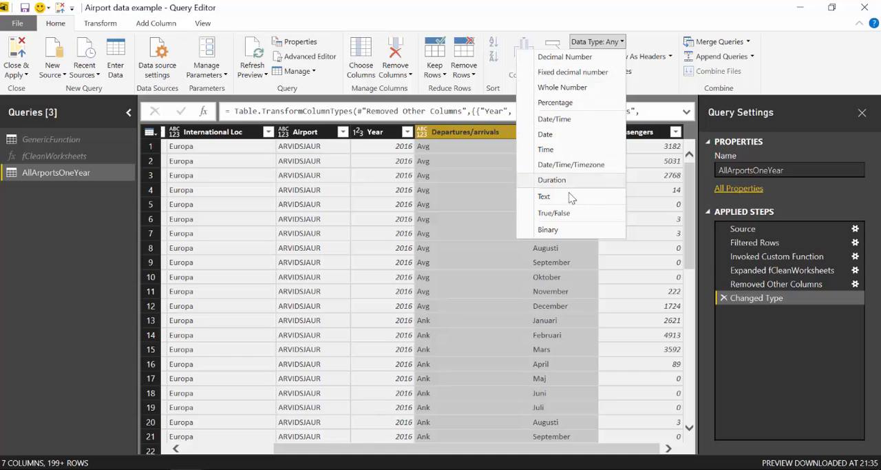
pyautogui.click(544, 197)
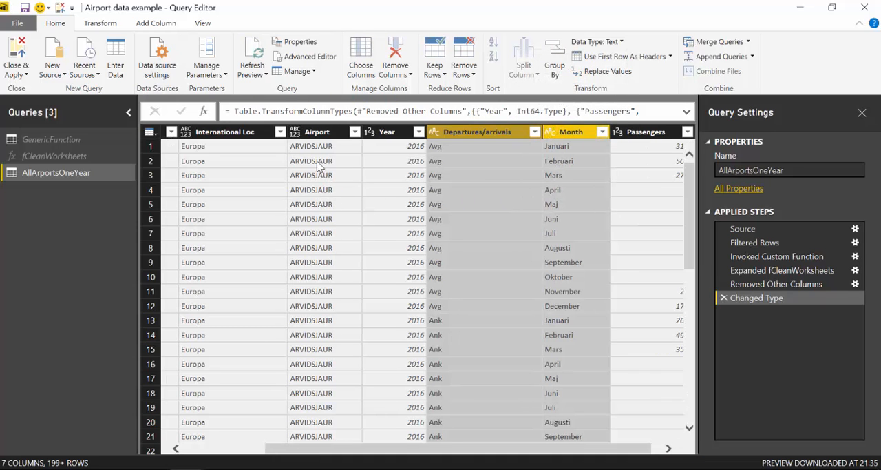
# Set the data type of the Domestic/International, International Loc and Airport columns to Text
pyautogui.click(318, 131)
pyautogui.moveTo(285, 449); pyautogui.dragTo(199, 448)
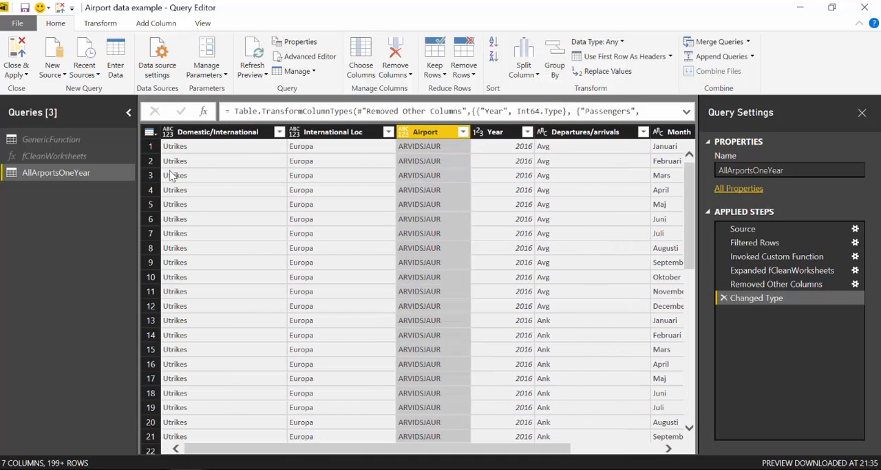
pyautogui.keyDown('ctrl'); pyautogui.click(262, 133); pyautogui.keyUp('ctrl')
pyautogui.keyDown('ctrl'); pyautogui.click(351, 133); pyautogui.keyUp('ctrl')
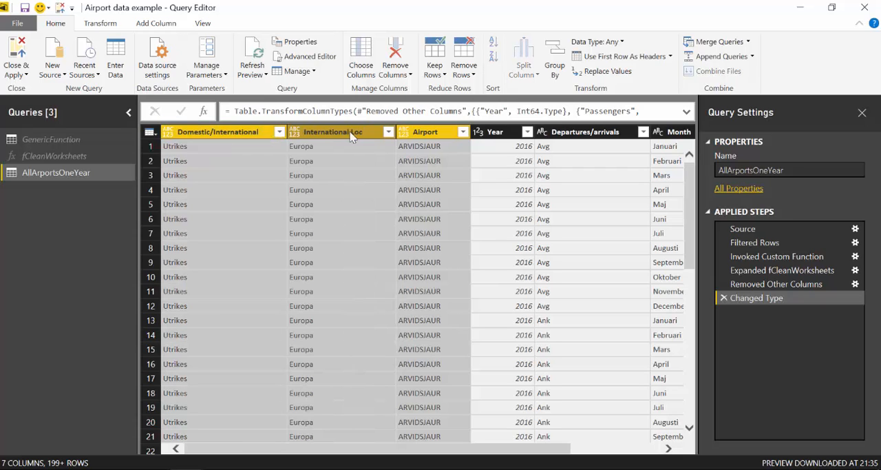
pyautogui.click(615, 41)
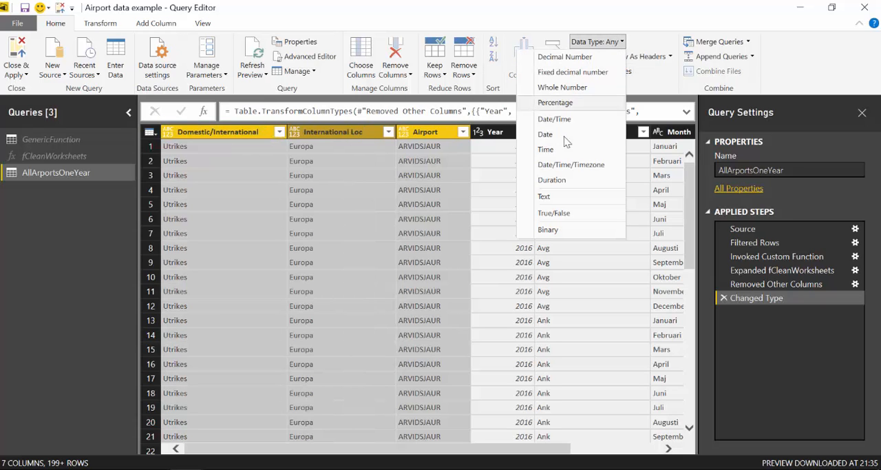
pyautogui.click(562, 198)
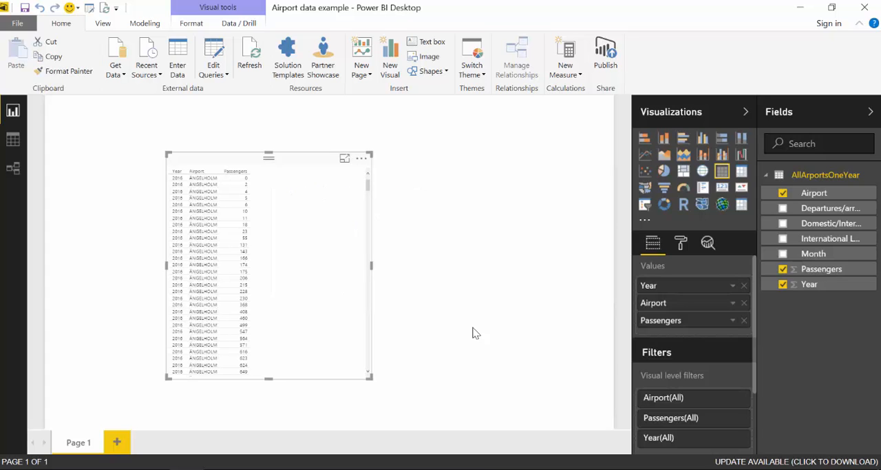
# Create a measure named Tot Passengers that calculates the SUM of AllArportsOneYear[Passengers]
pyautogui.scroll(-1, 258, 242)
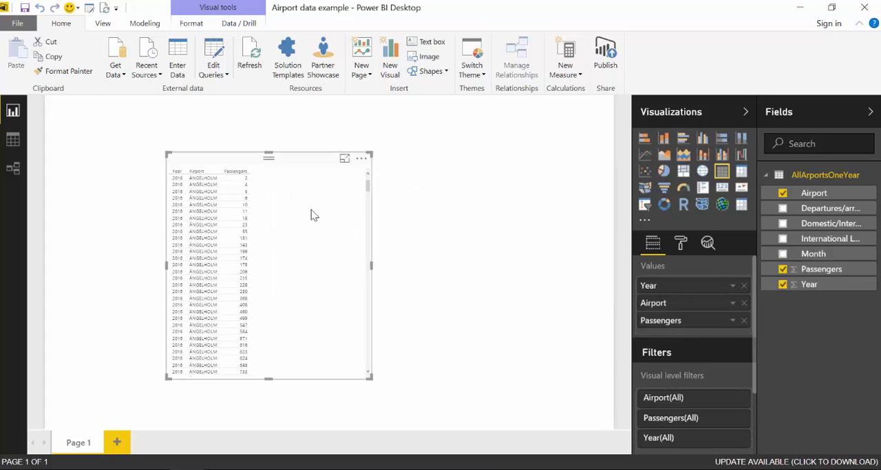
pyautogui.scroll(1, 312, 210)
pyautogui.click(838, 273)
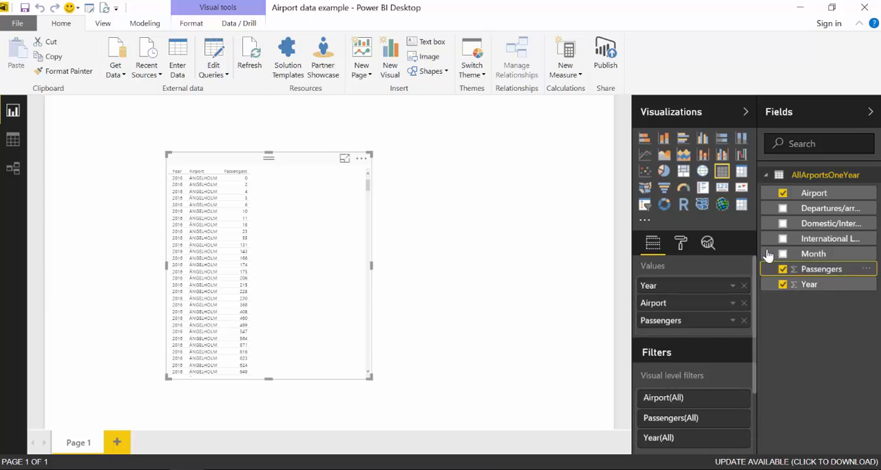
pyautogui.click(568, 55)
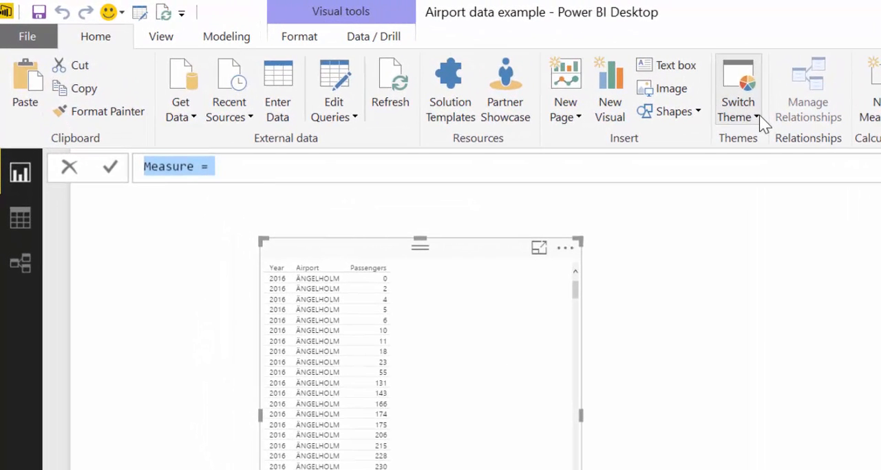
pyautogui.write('Tot P')
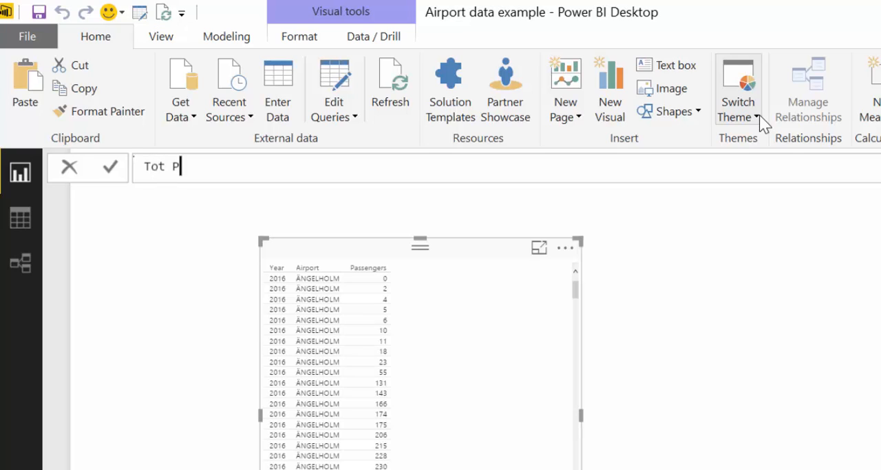
pyautogui.write('assengers')
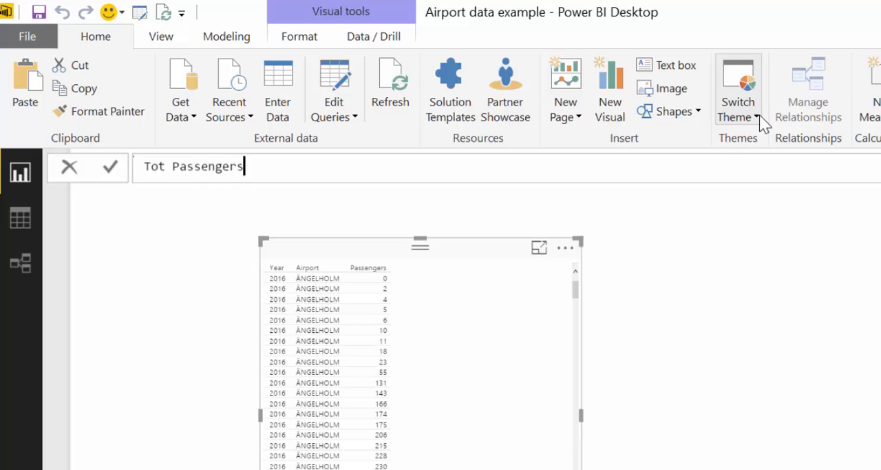
pyautogui.write('= SUM(')
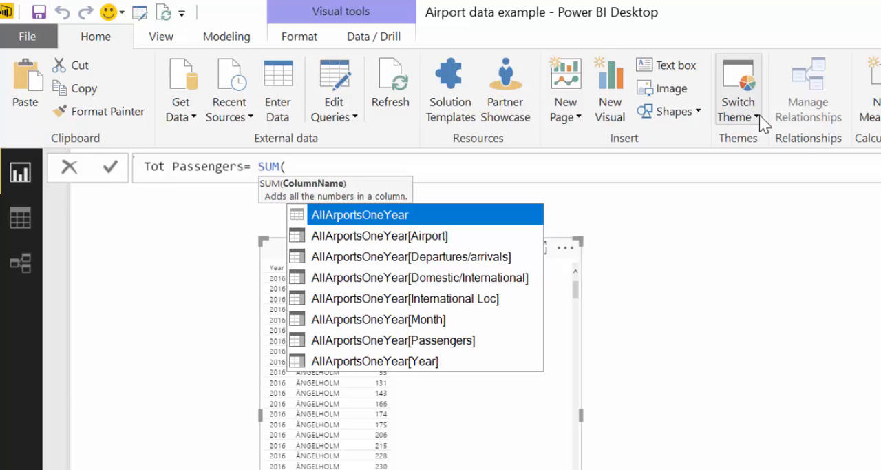
pyautogui.write('[pa')
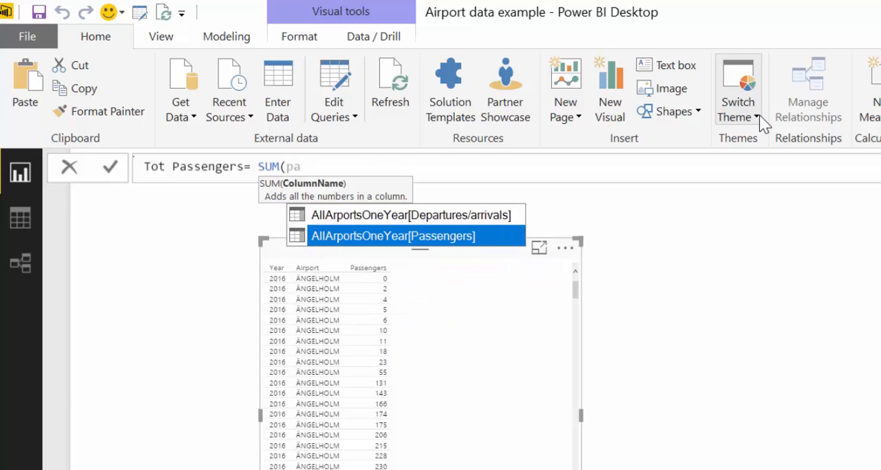
pyautogui.press('Tab')
pyautogui.write(')')
pyautogui.press('Return')
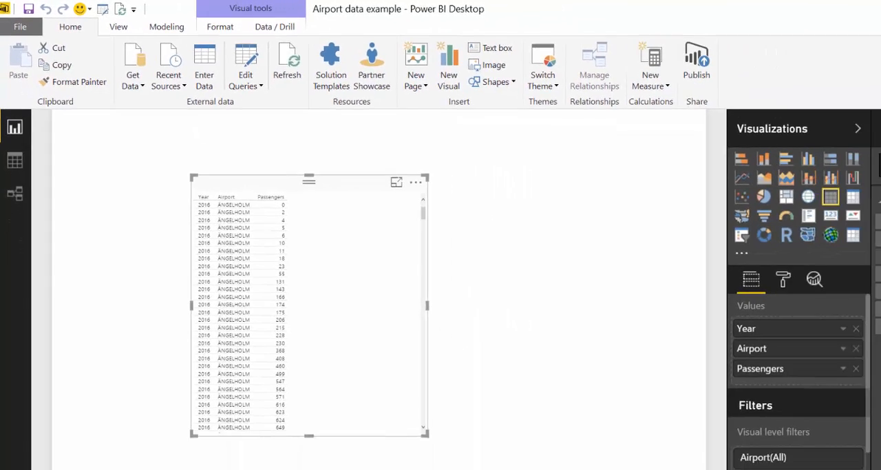
# Replace Passengers with the Tot Passengers measure in the report table and enlarge the visual slightly, keeping it as a table
pyautogui.moveTo(826, 268); pyautogui.dragTo(295, 226)
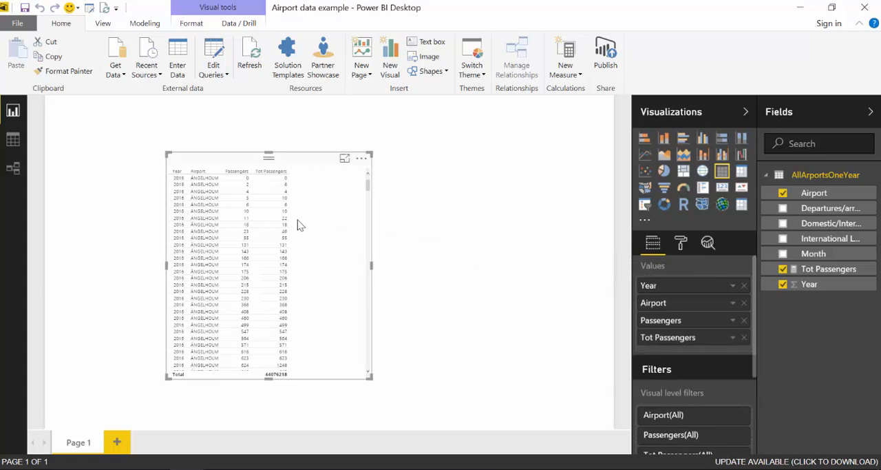
pyautogui.click(743, 321)
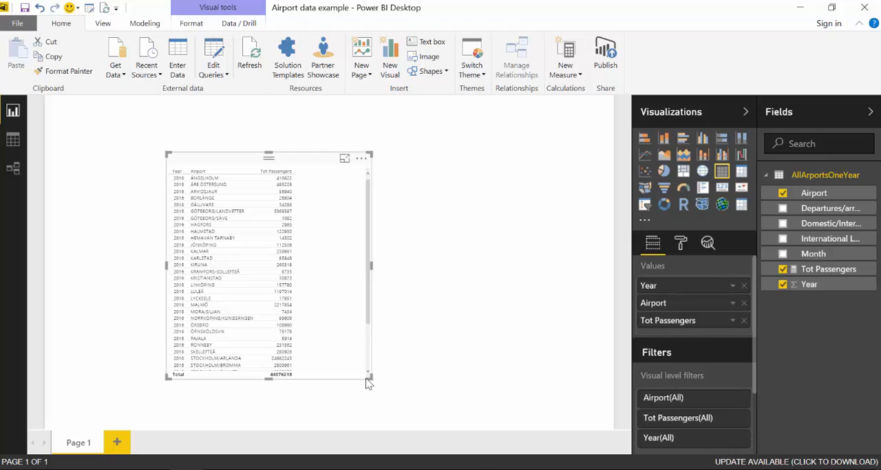
pyautogui.moveTo(371, 378); pyautogui.dragTo(377, 391)
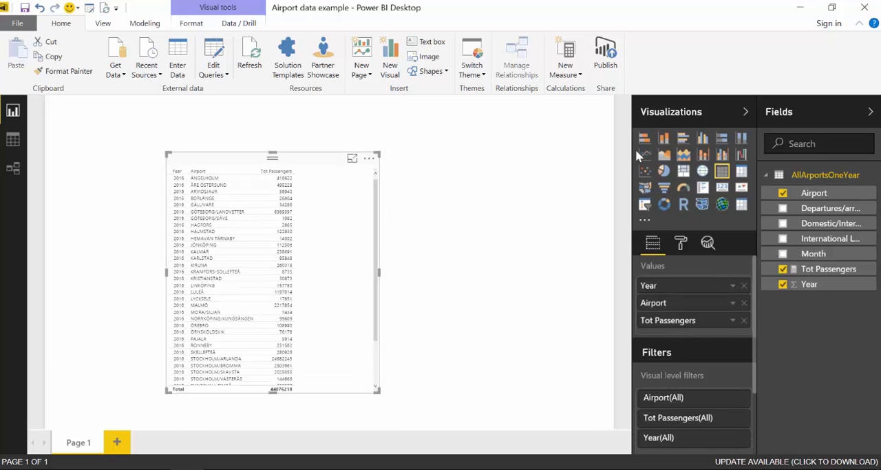
pyautogui.click(664, 137)
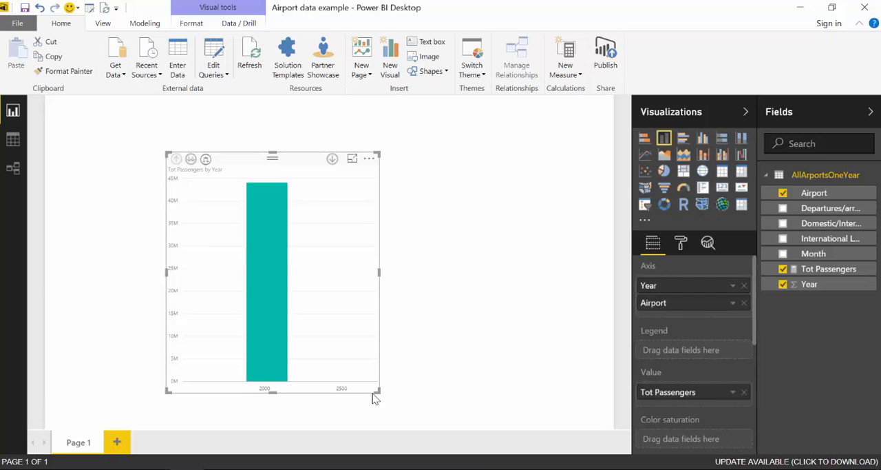
pyautogui.click(722, 172)
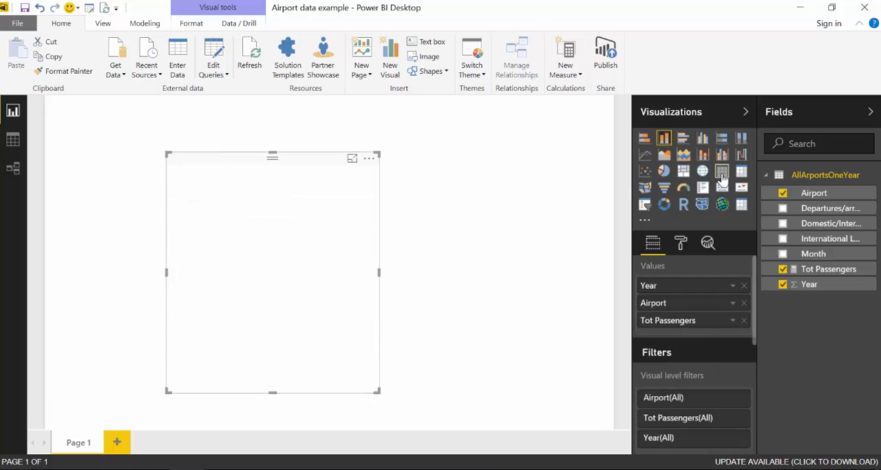
# Set the default summarization of the Year column to Don't summarize in the data view and return to the report
pyautogui.click(15, 141)
pyautogui.click(283, 128)
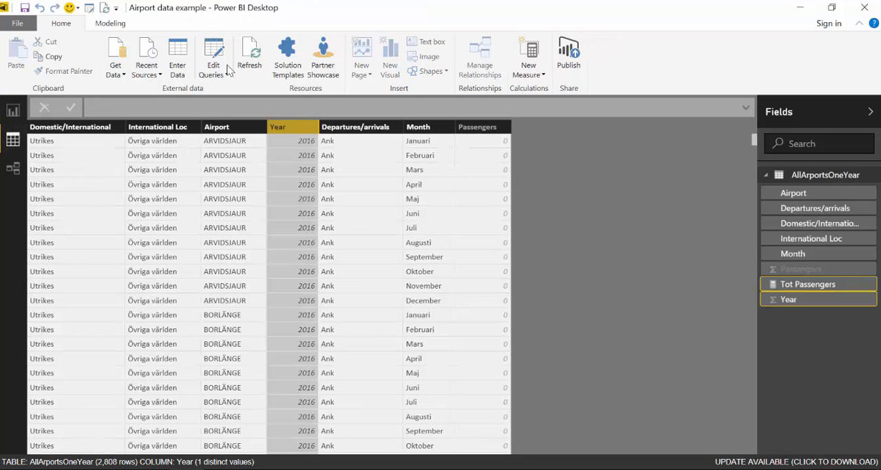
pyautogui.click(110, 24)
pyautogui.click(340, 71)
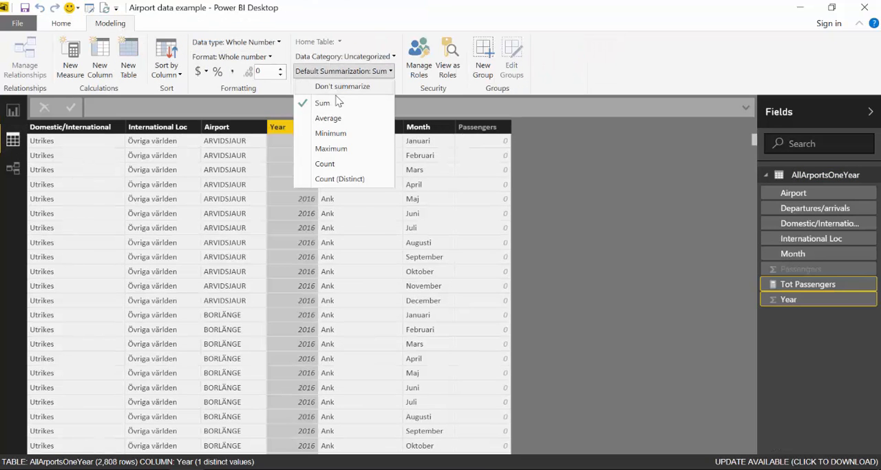
pyautogui.click(340, 88)
pyautogui.click(12, 110)
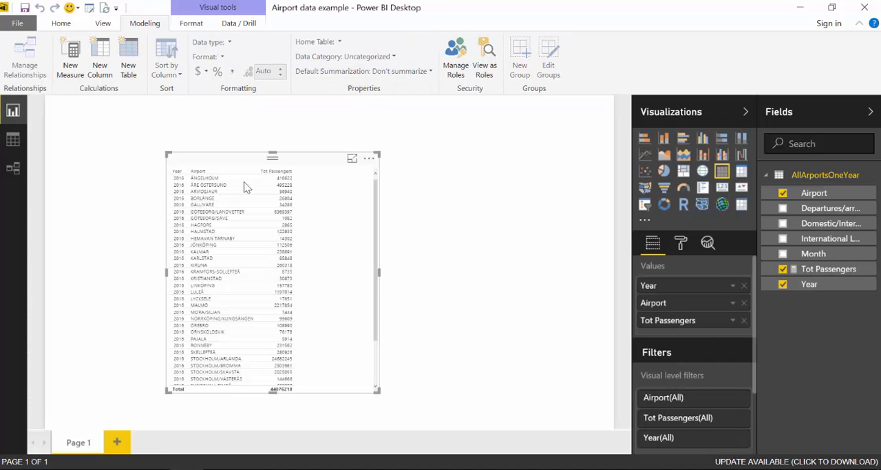